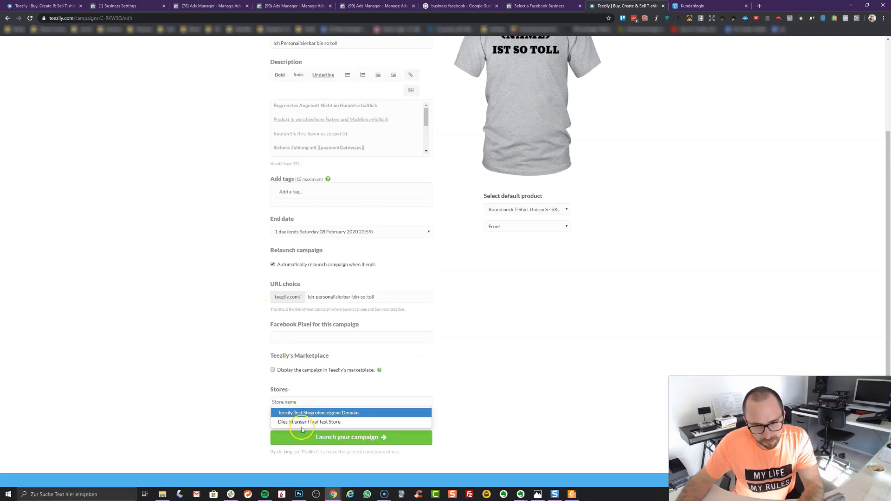
# - Launch the "Ich Personalisierbar bin so toll" campaign without assigning it to a store
pyautogui.click(221, 399)
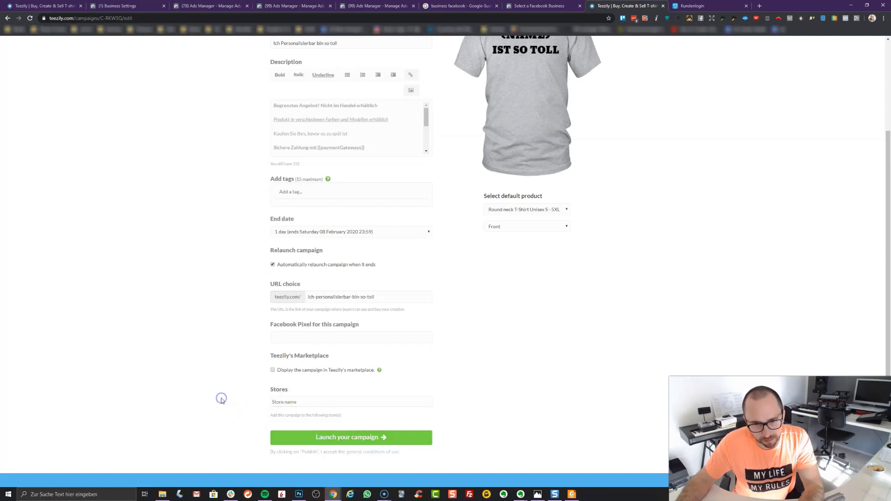
pyautogui.click(366, 441)
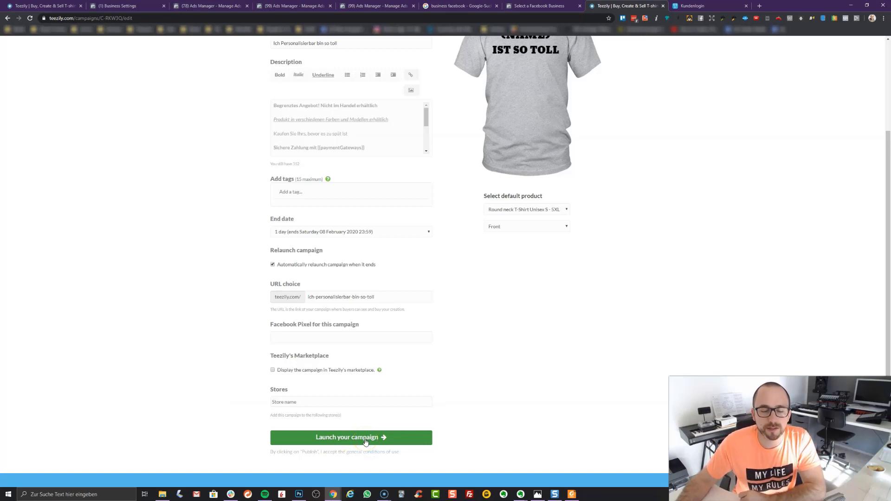
pyautogui.click(366, 441)
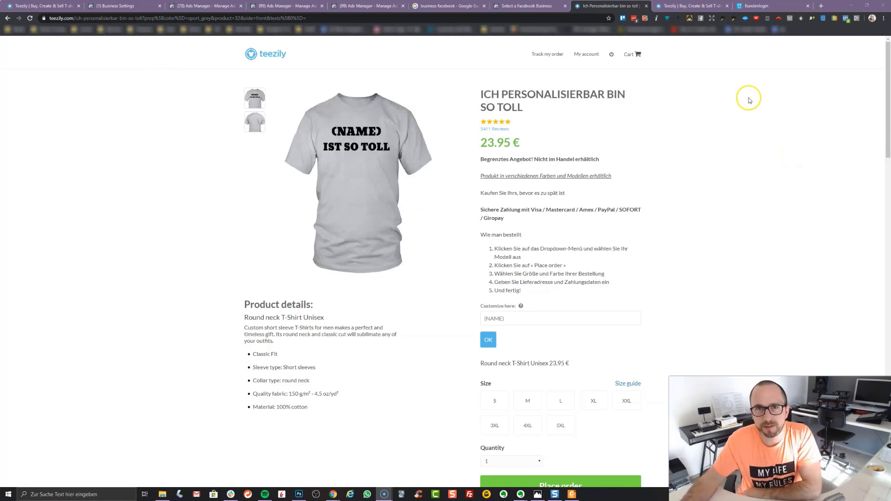
# - List the campaigns of all dates with the newest created first and open "Ich Personalisierbar bin so toll" for editing
pyautogui.click(690, 5)
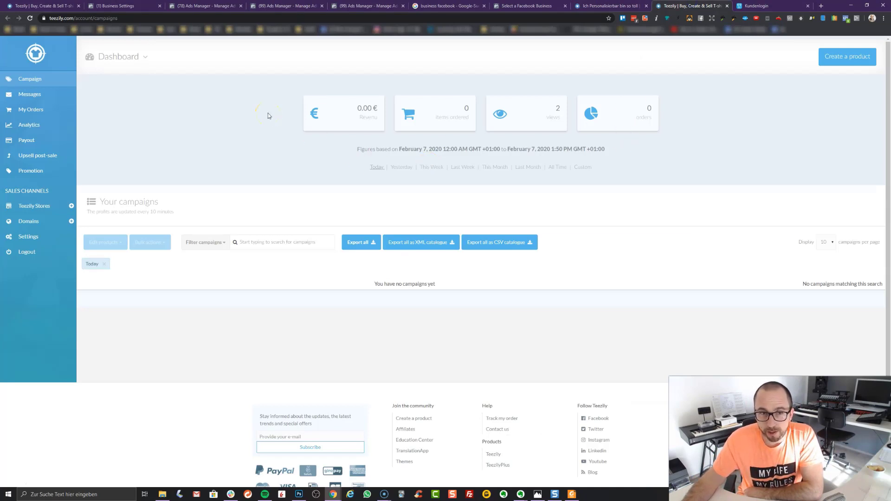
pyautogui.click(104, 264)
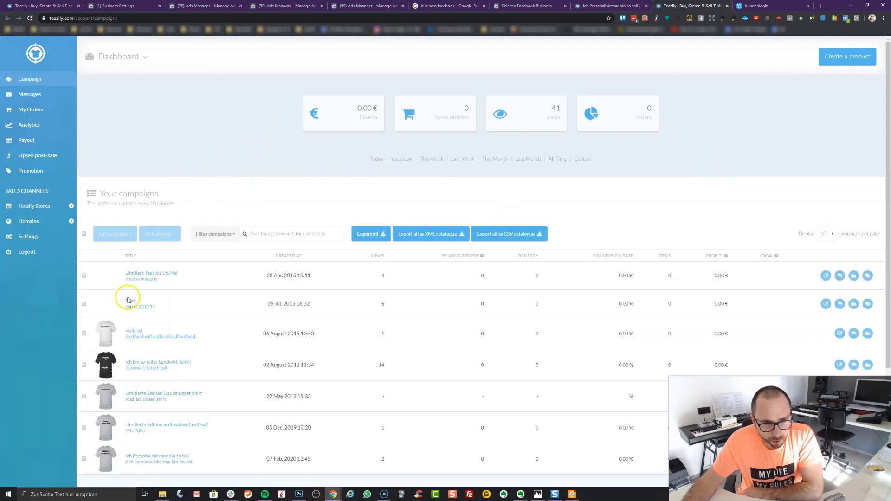
pyautogui.click(278, 258)
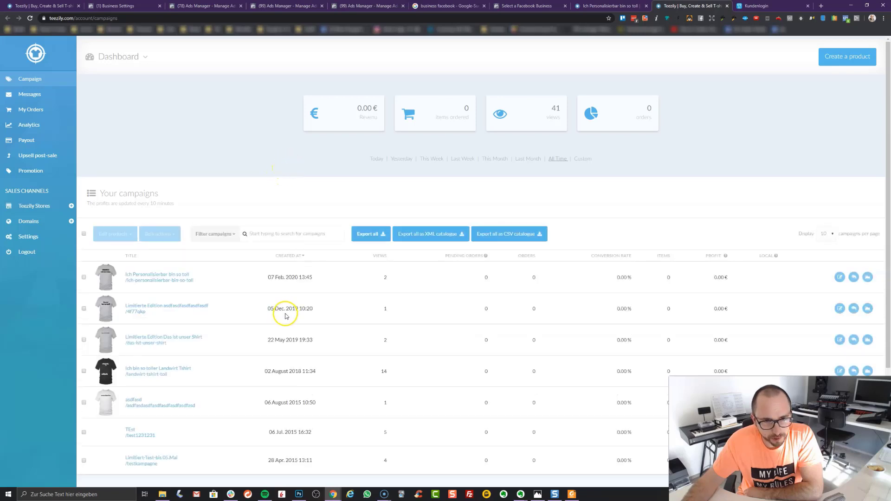
pyautogui.click(840, 278)
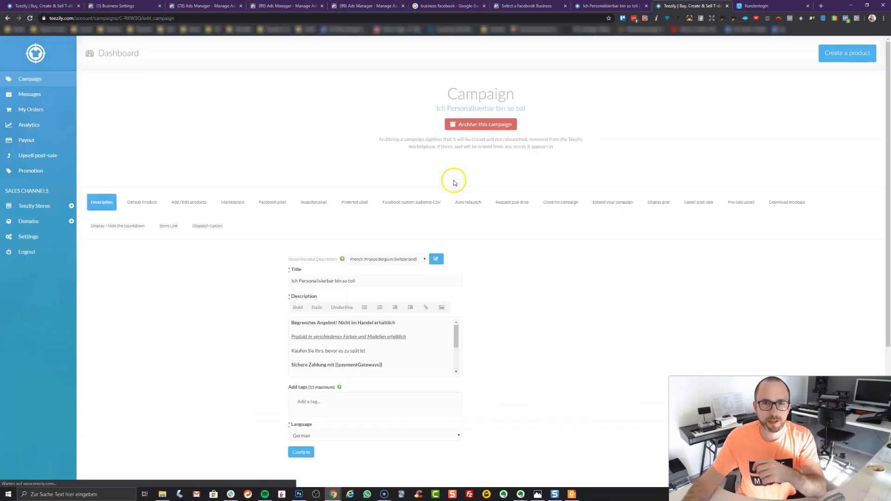
# - Check the campaign's public product page and download the campaign's mockups
pyautogui.click(610, 6)
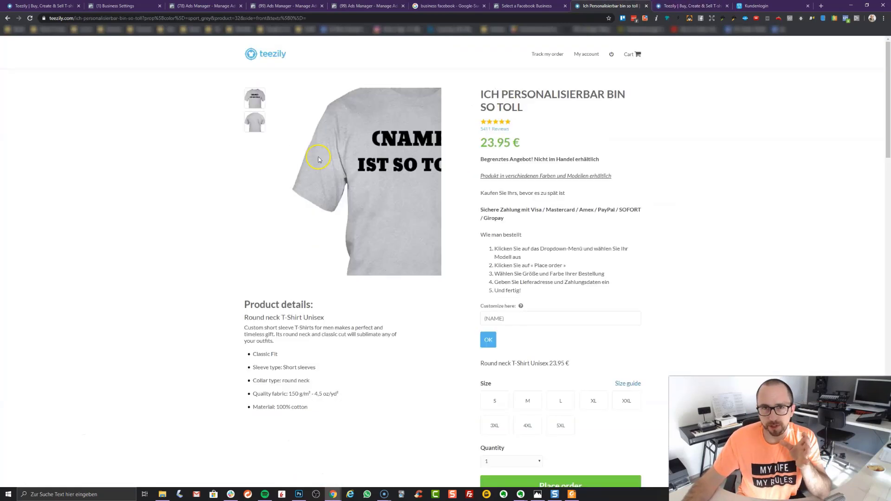
pyautogui.click(687, 6)
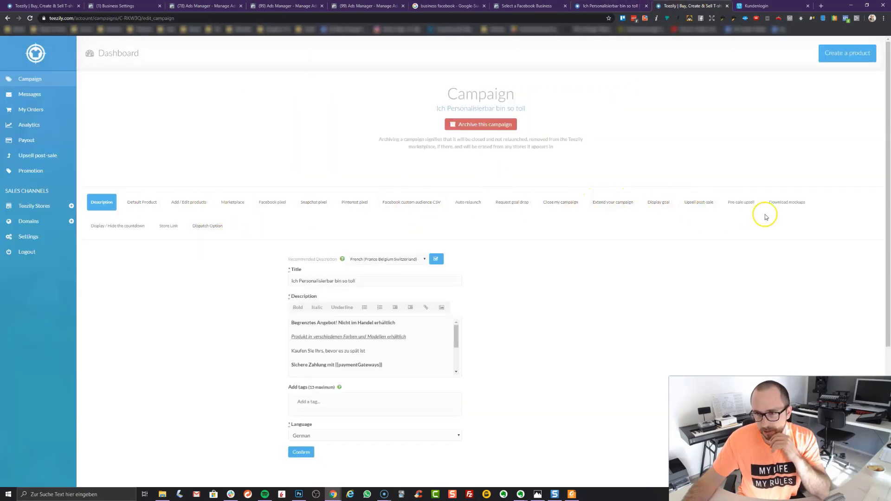
pyautogui.click(788, 204)
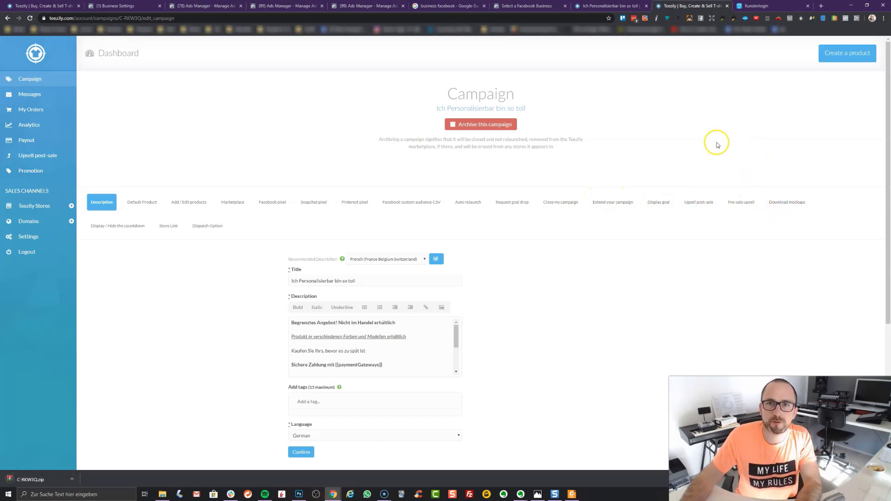
# - Open the front-view thumbnail of the T-shirt from the product page as a separate image and show it
pyautogui.click(617, 6)
pyautogui.rightClick(254, 97)
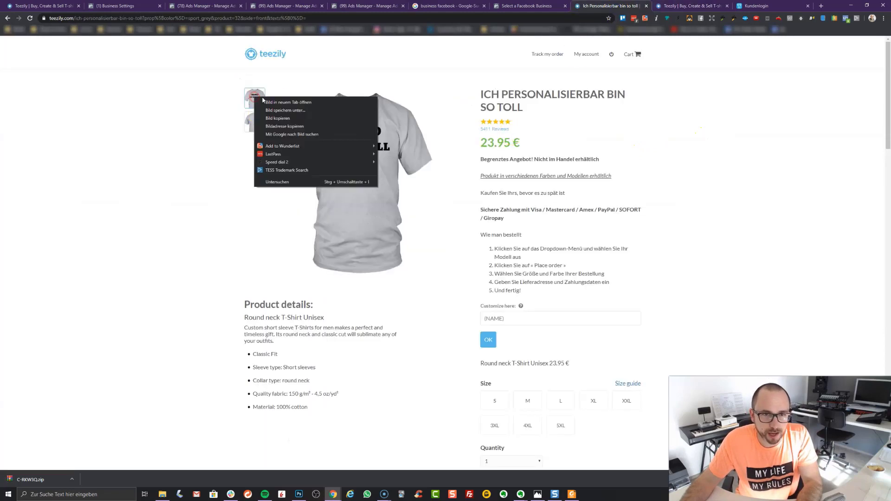
pyautogui.click(278, 103)
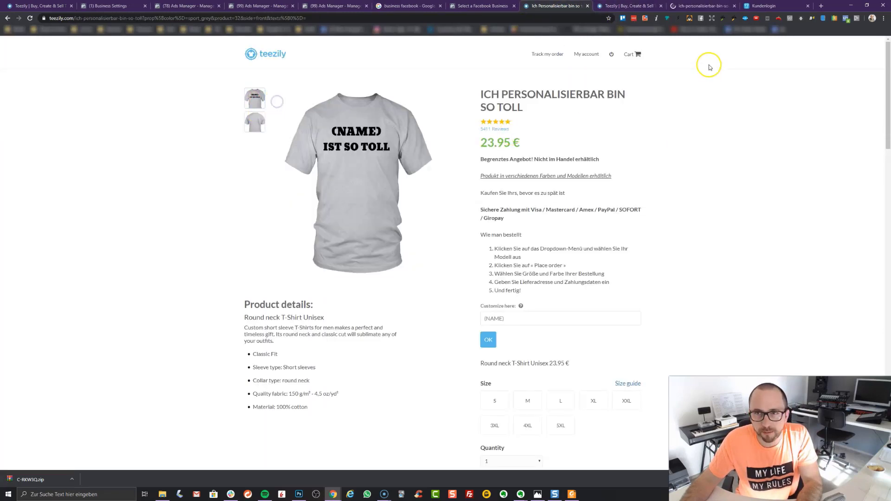
pyautogui.click(703, 6)
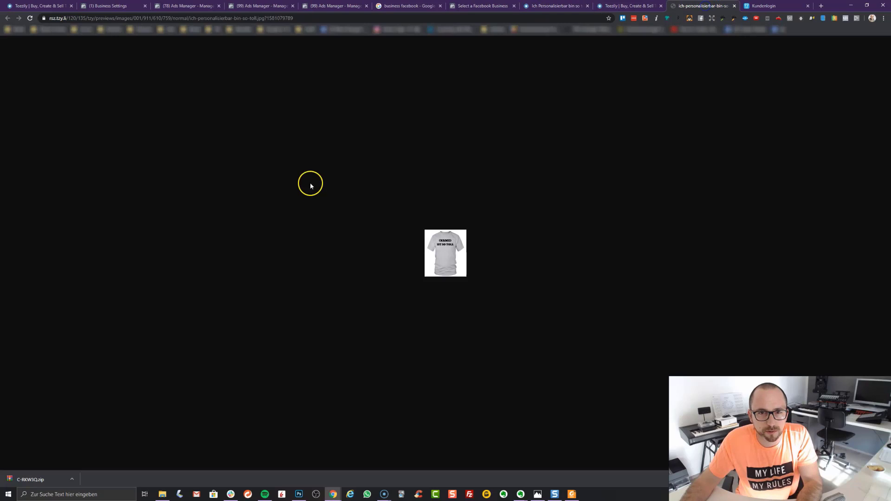
# - Replace "normal" with "original" in the image's web address and load it
pyautogui.doubleClick(185, 22)
pyautogui.write('original')
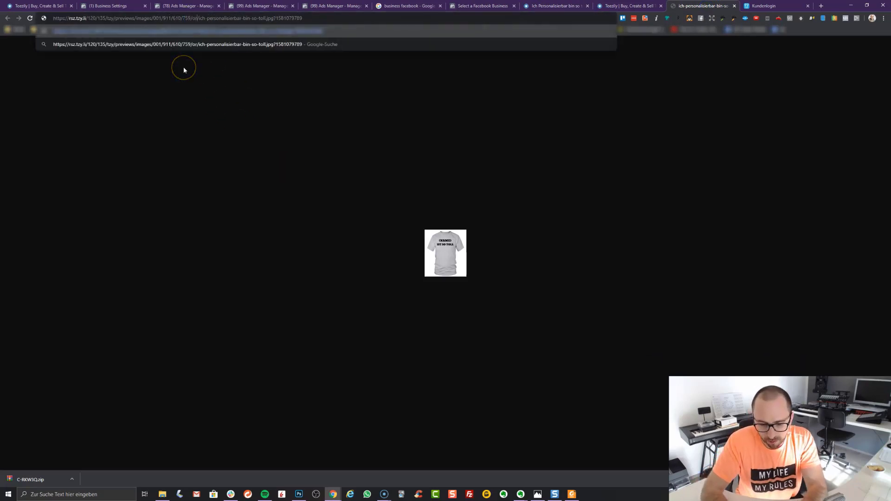
pyautogui.press('Return')
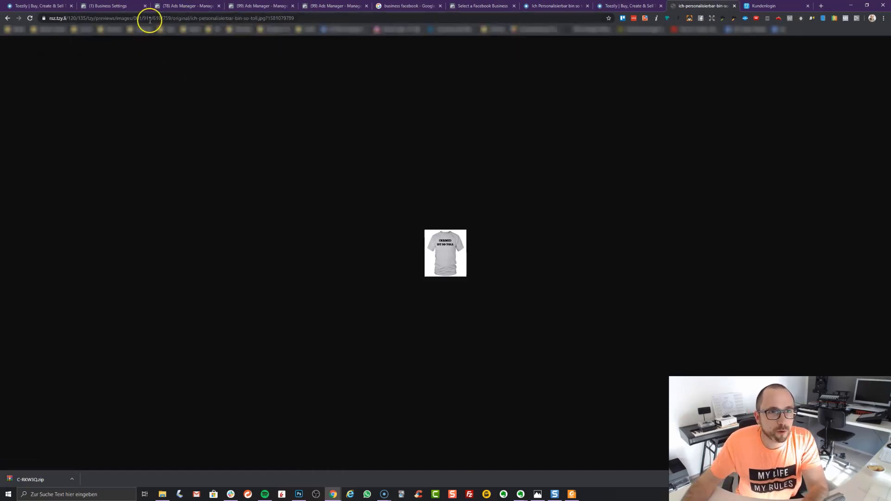
# - Change the size values in the image address to 1200 and 1350 and load the enlarged shirt image
pyautogui.click(75, 19)
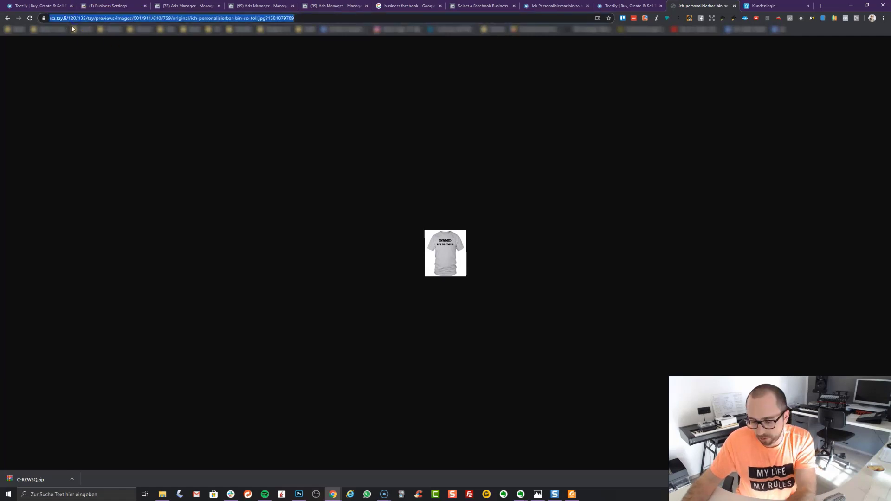
pyautogui.click(72, 29)
pyautogui.click(75, 19)
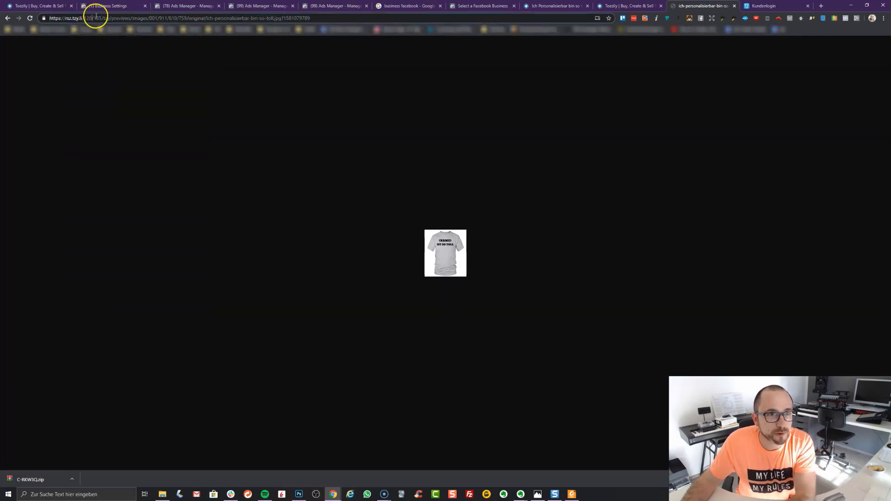
pyautogui.write('0')
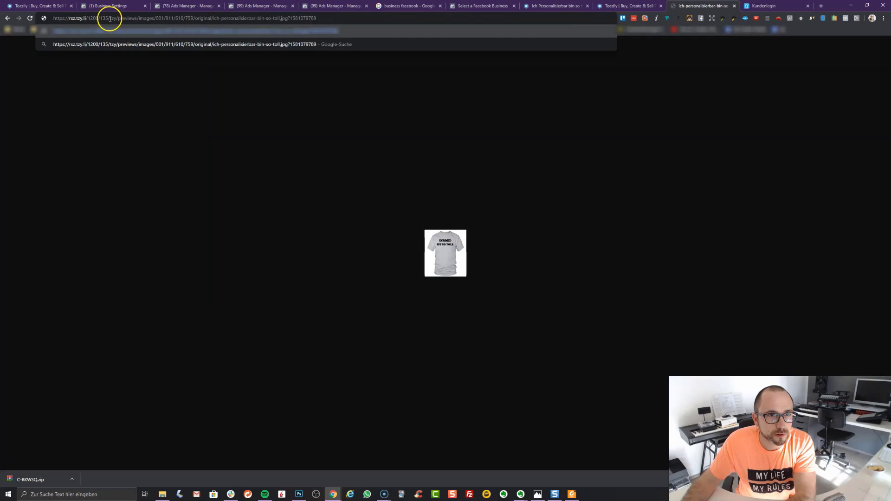
pyautogui.write('0')
pyautogui.press('Return')
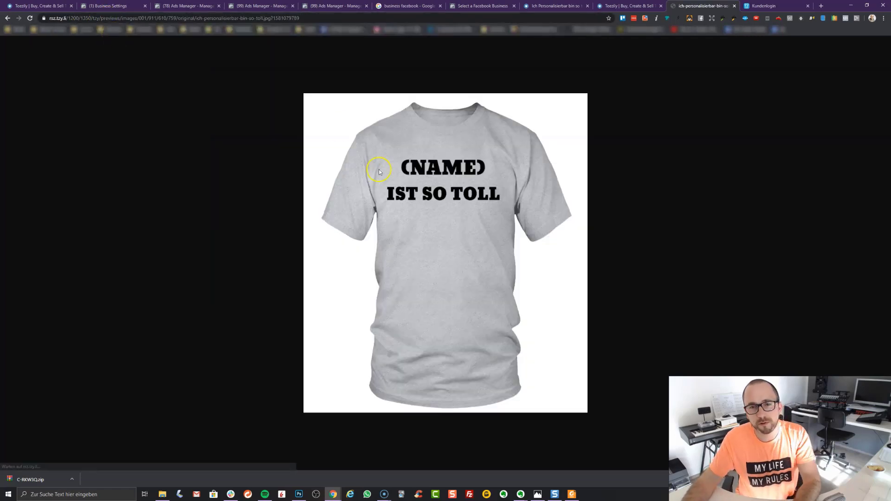
pyautogui.rightClick(420, 207)
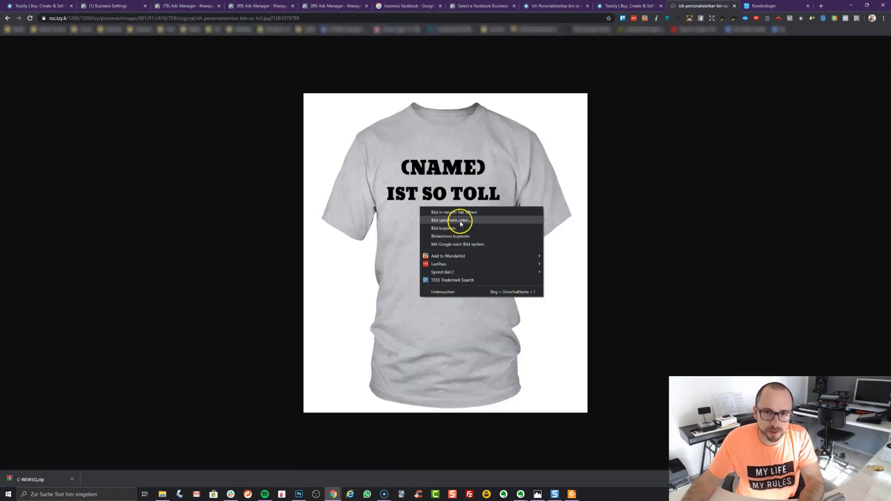
pyautogui.click(704, 155)
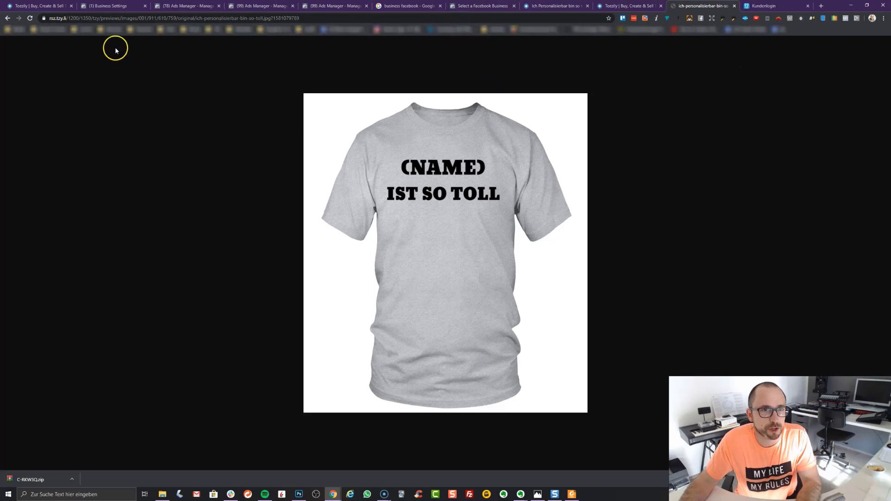
# - Switch to Facebook Business Settings and start creating a new page of the type Brand or Product
pyautogui.click(107, 5)
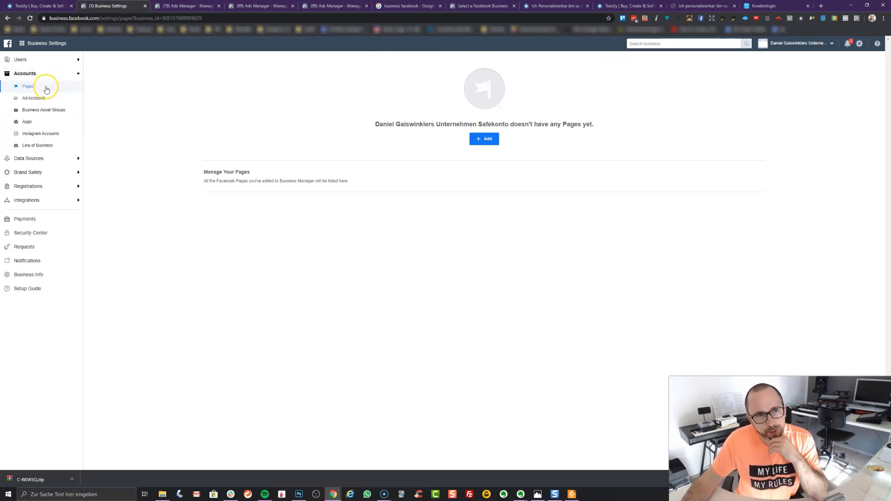
pyautogui.click(487, 140)
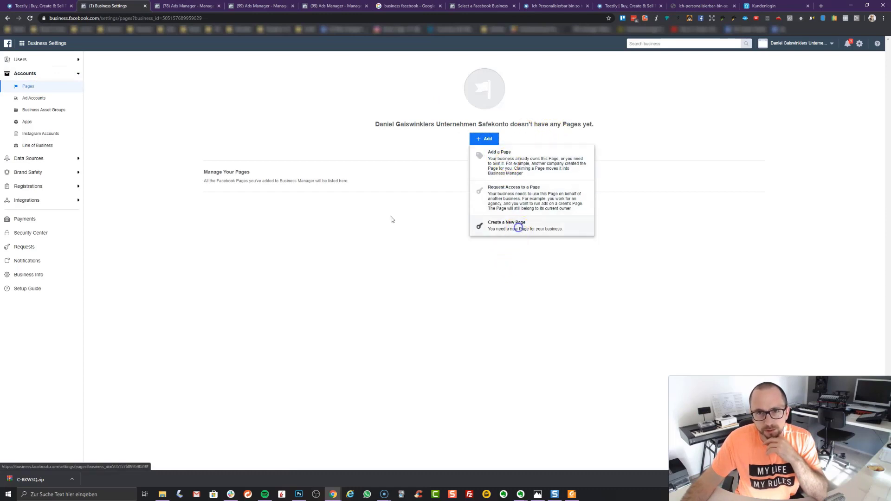
pyautogui.click(518, 229)
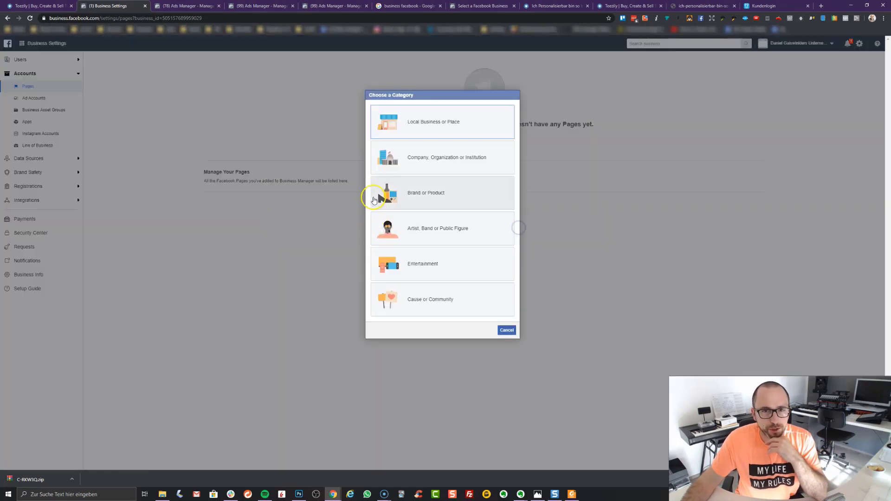
pyautogui.click(457, 194)
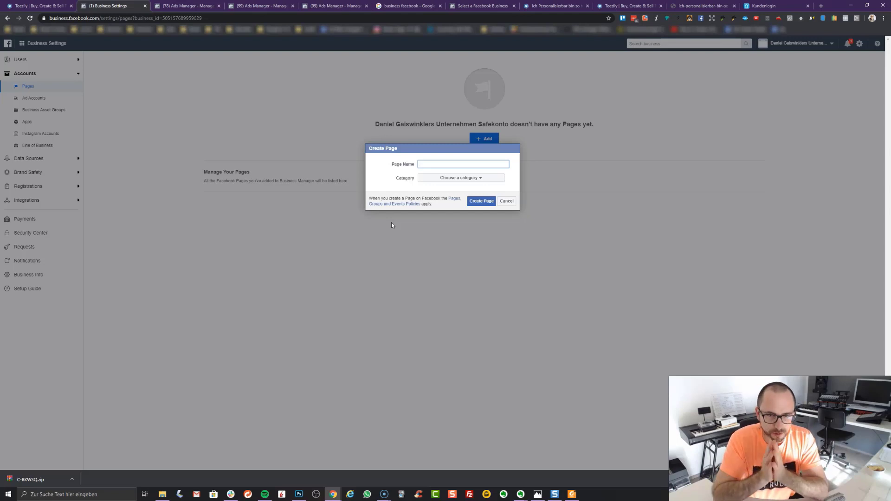
pyautogui.click(457, 179)
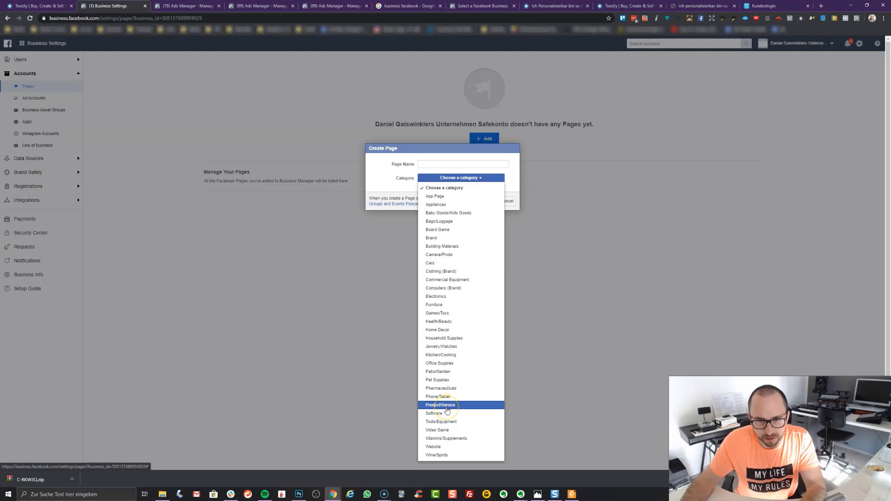
pyautogui.click(440, 273)
pyautogui.click(392, 179)
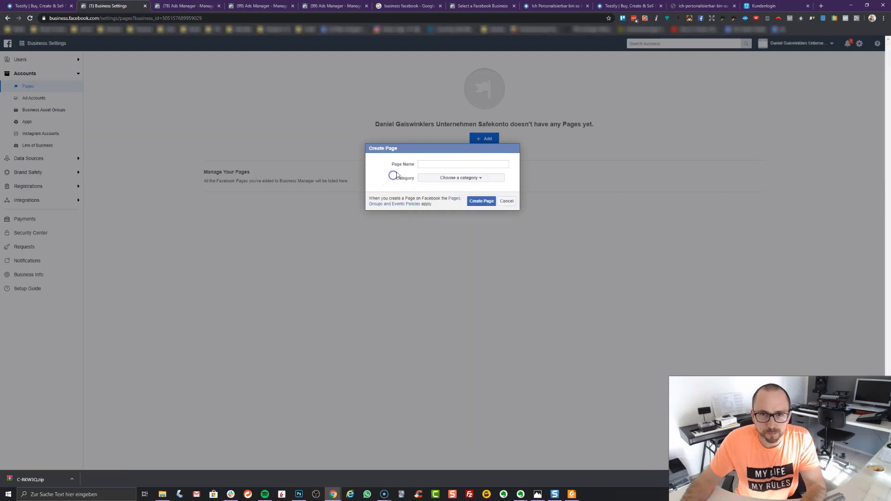
pyautogui.click(474, 203)
# - Name the new page asdfasdf, set its category to Clothing (Brand), and submit it for creation
pyautogui.click(453, 164)
pyautogui.write('asdfasdf')
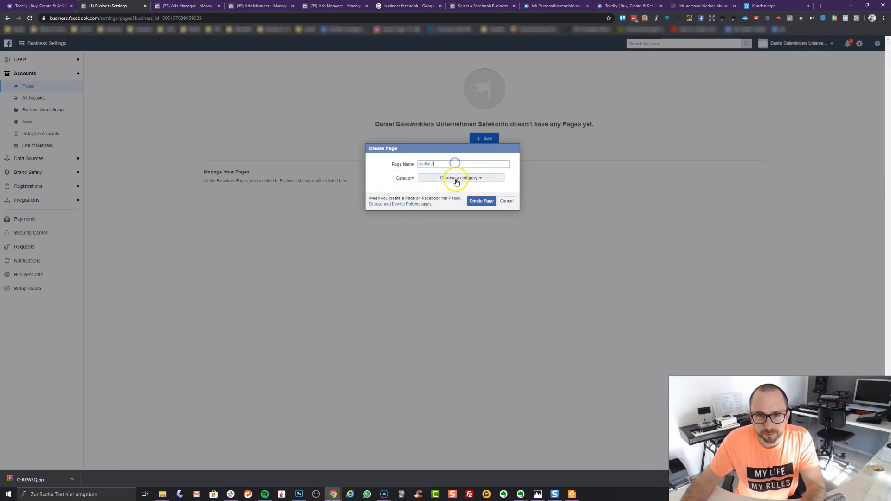
pyautogui.click(457, 179)
pyautogui.click(446, 272)
pyautogui.click(480, 205)
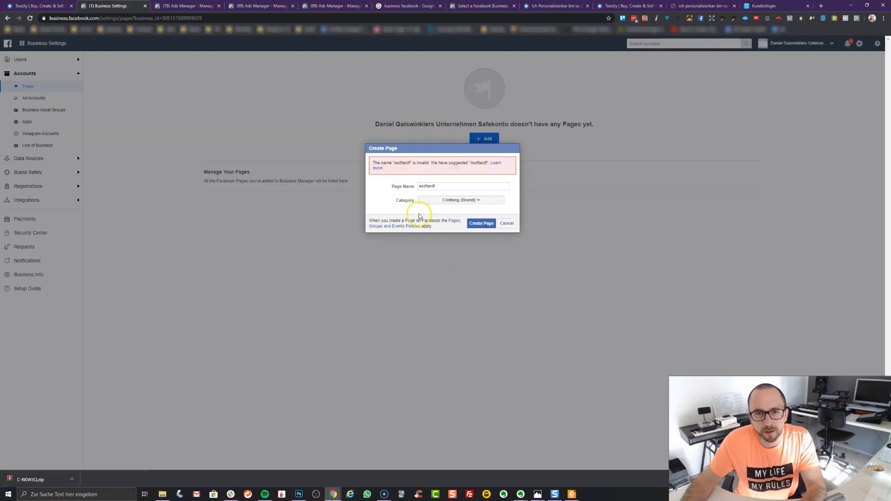
# - Create the page under the corrected name Asdfasdf and view it
pyautogui.click(434, 187)
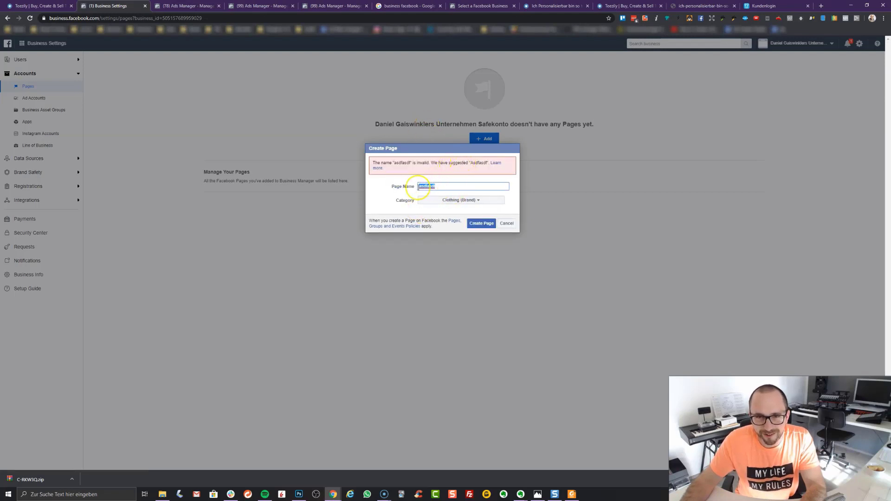
pyautogui.click(419, 186)
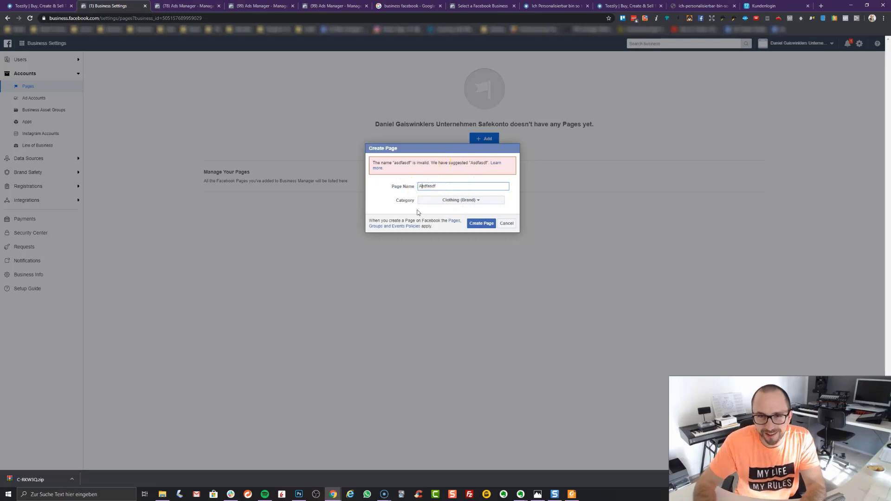
pyautogui.click(480, 223)
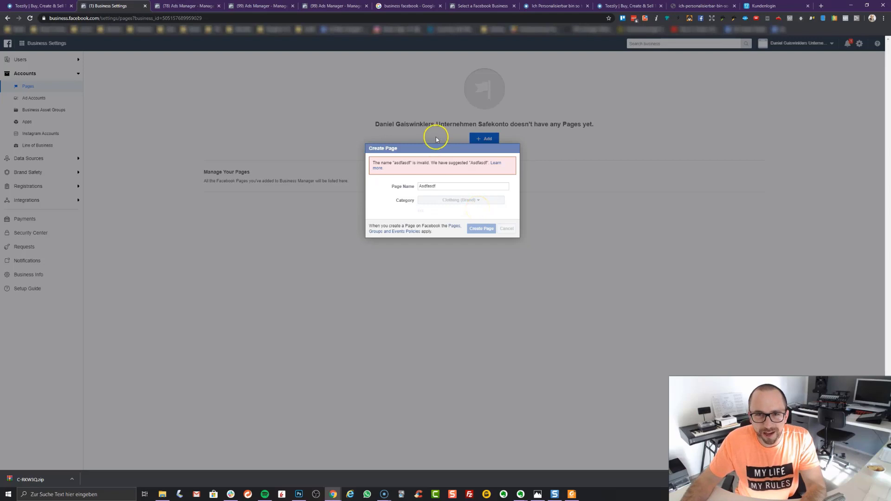
pyautogui.click(478, 168)
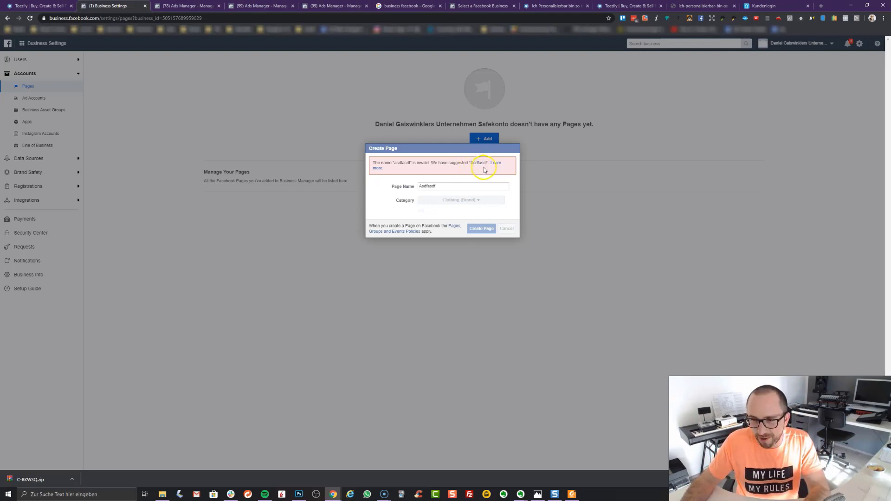
pyautogui.press('Escape')
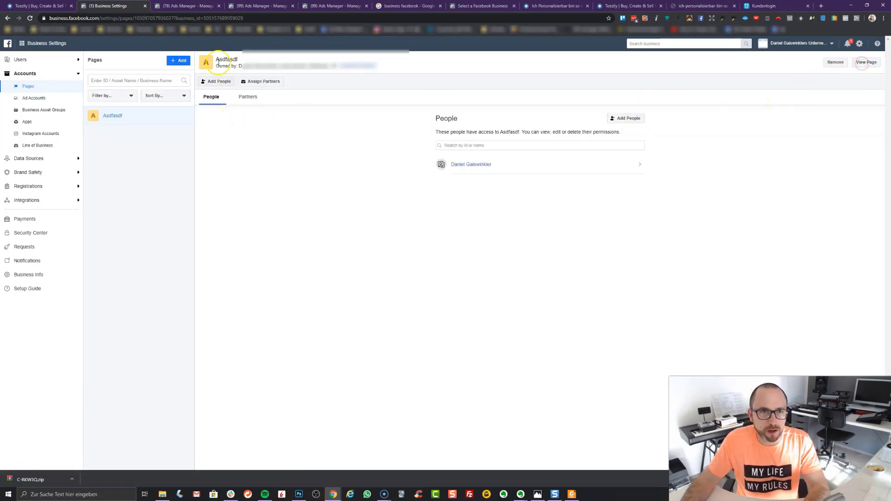
pyautogui.click(866, 62)
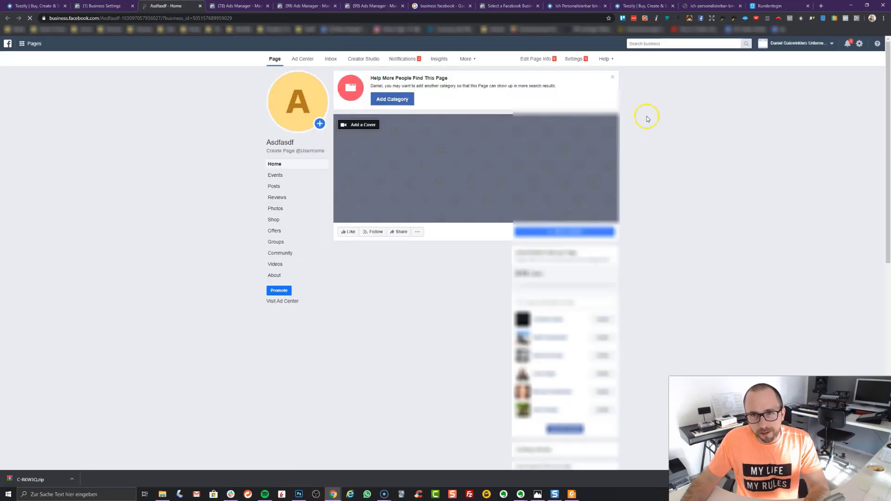
# - Dismiss the suggestion to add another category and look over the new page's sections
pyautogui.click(612, 76)
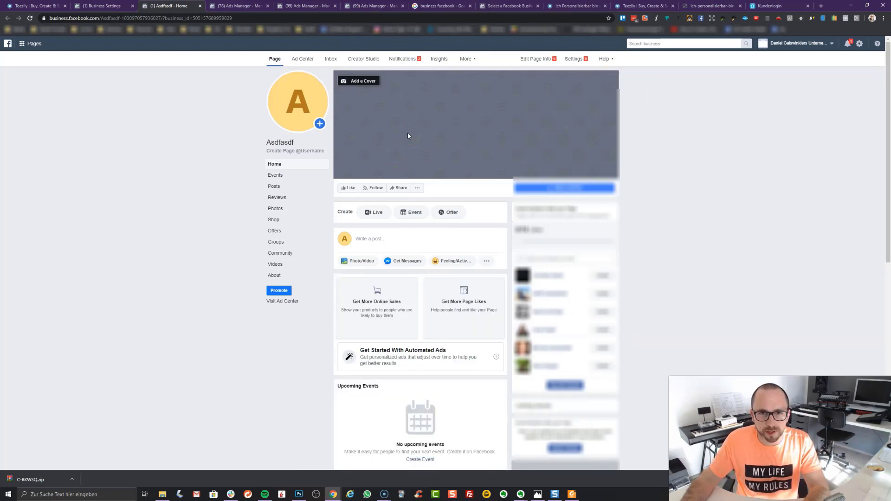
pyautogui.click(435, 122)
pyautogui.click(469, 111)
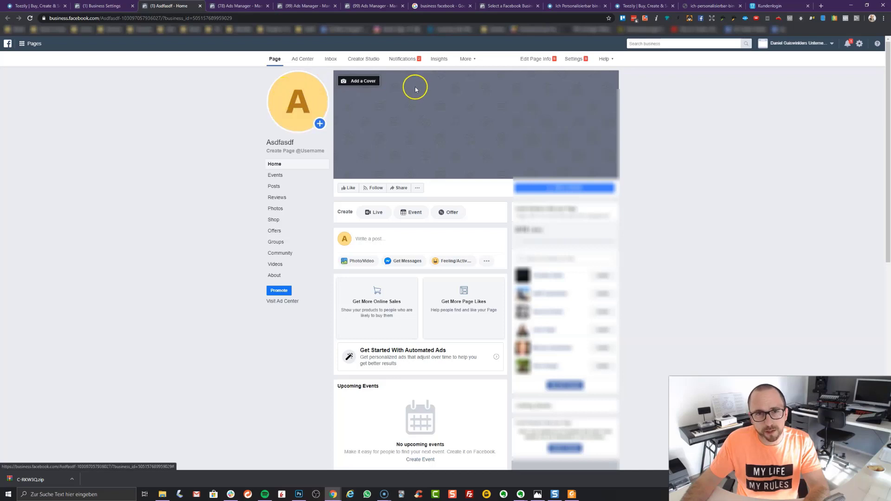
pyautogui.scroll(-3, 424, 184)
pyautogui.scroll(-5, 342, 362)
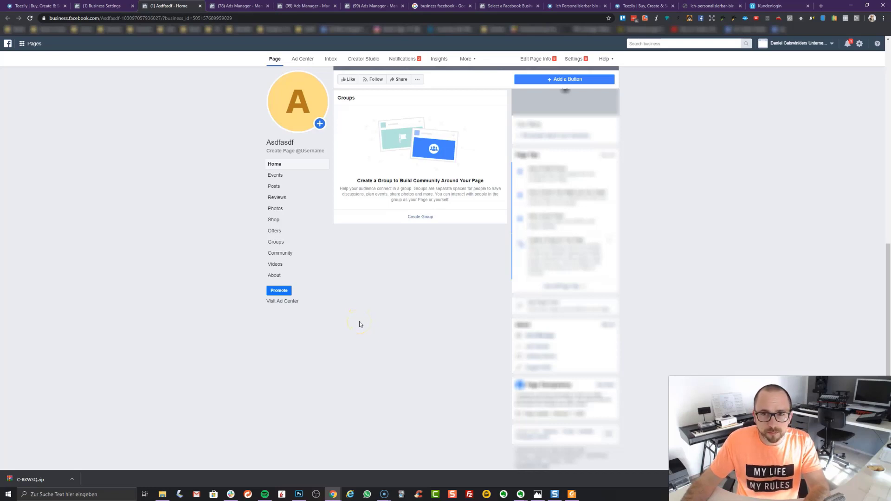
pyautogui.scroll(9, 372, 342)
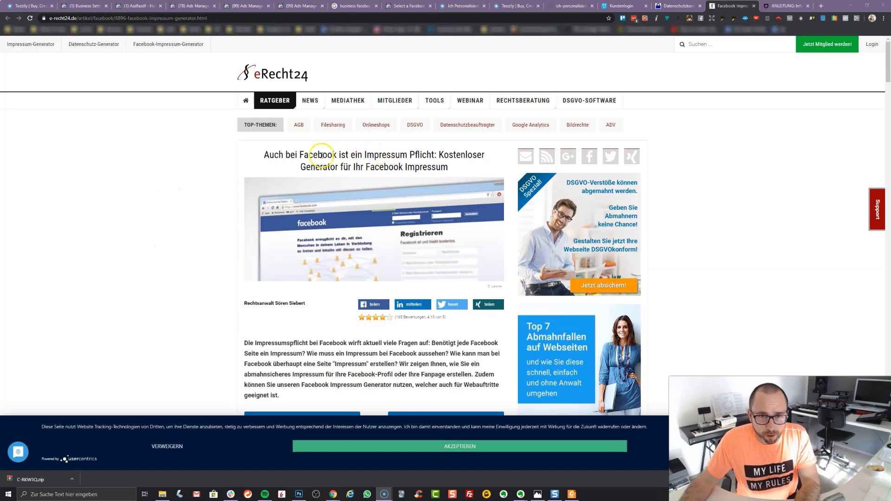
# - Examine the eRecht24 article on the imprint requirement and imprint generator for Facebook pages
pyautogui.scroll(-2, 189, 243)
pyautogui.scroll(-4, 189, 245)
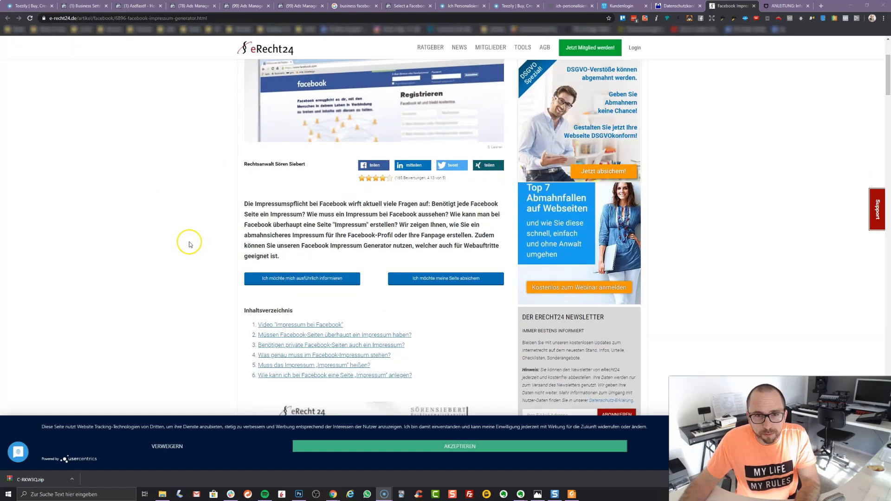
pyautogui.scroll(-2, 186, 246)
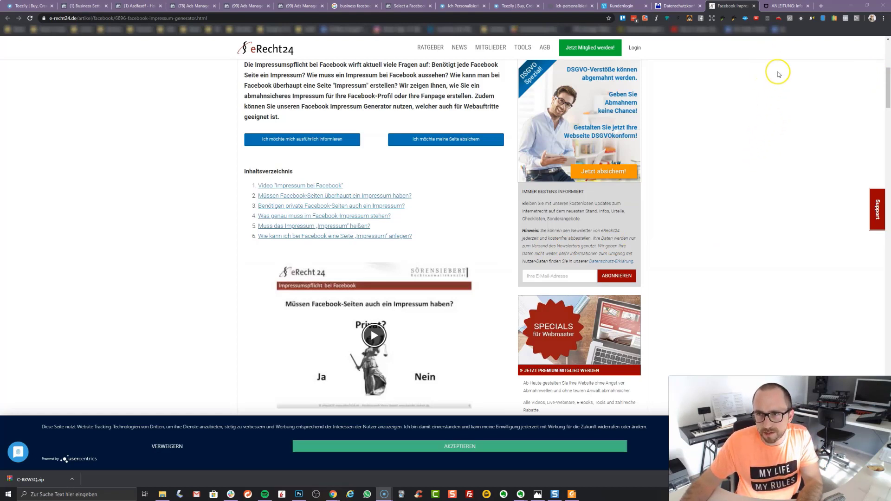
# - Read through the Datenschutzkanzlei guide on information duties and adding a privacy policy to a Facebook fan page
pyautogui.click(787, 6)
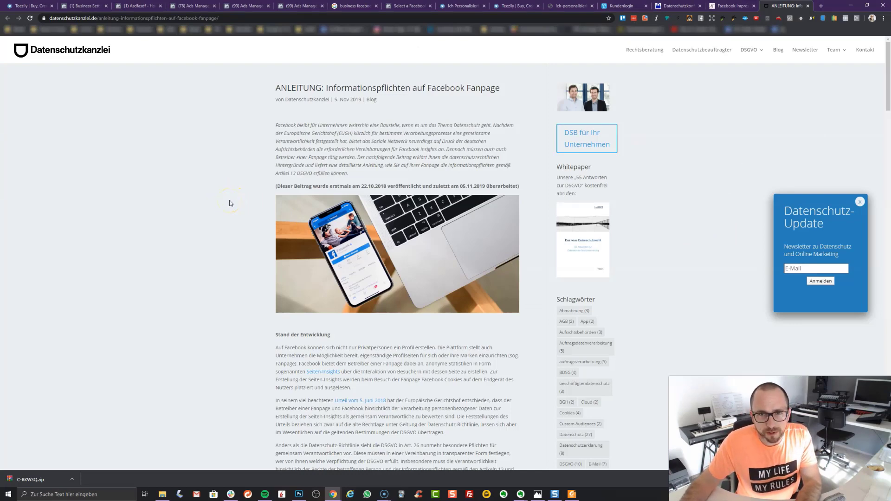
pyautogui.scroll(-5, 226, 206)
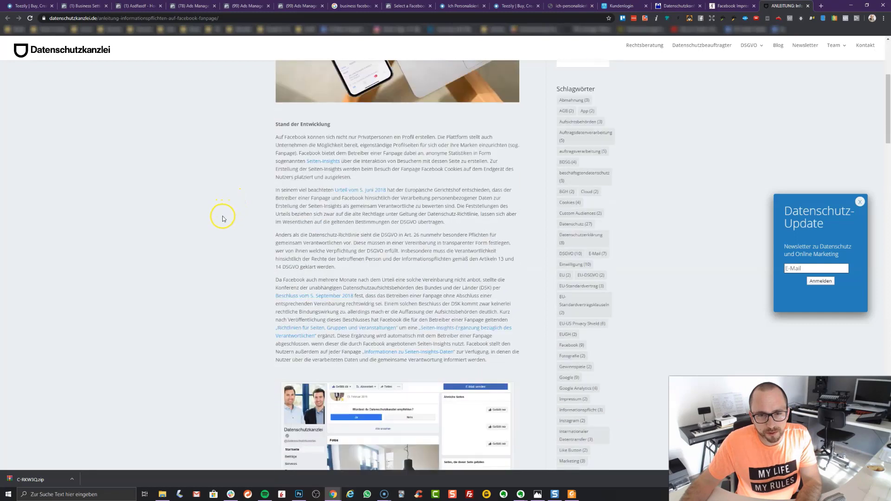
pyautogui.scroll(-2, 223, 218)
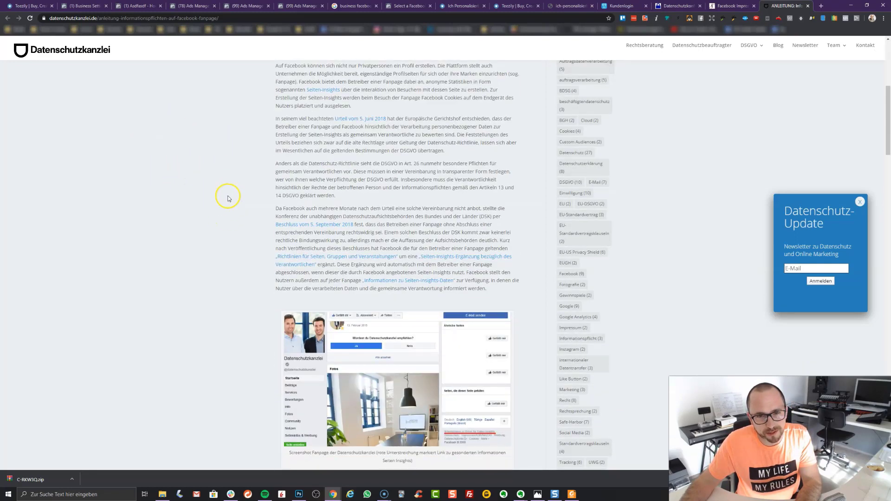
pyautogui.scroll(-2, 227, 198)
pyautogui.scroll(-3, 226, 204)
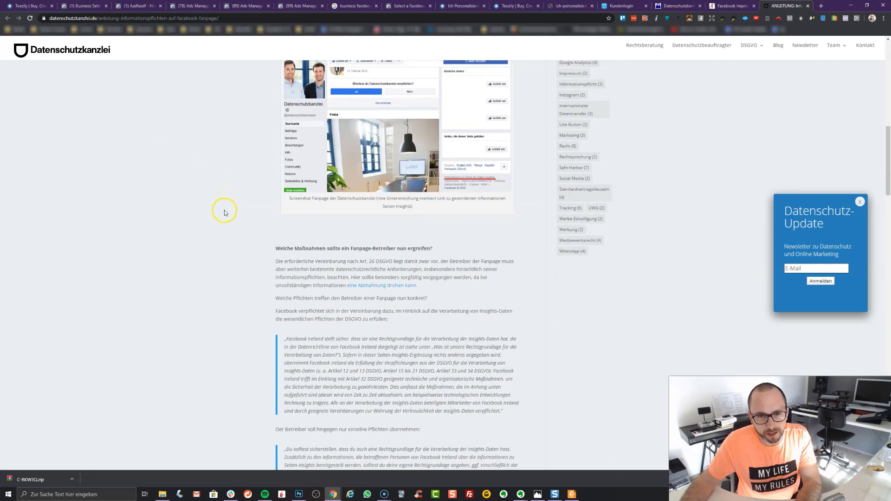
pyautogui.scroll(-15, 226, 206)
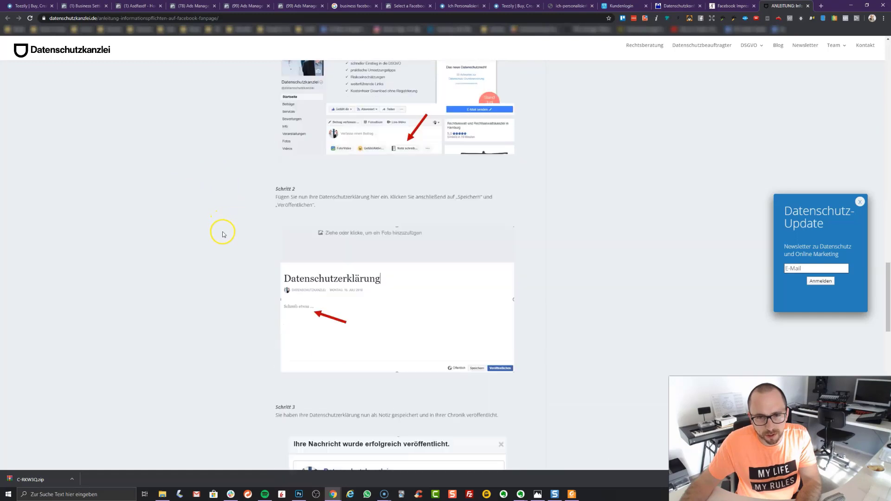
pyautogui.scroll(1, 222, 233)
pyautogui.scroll(-7, 223, 235)
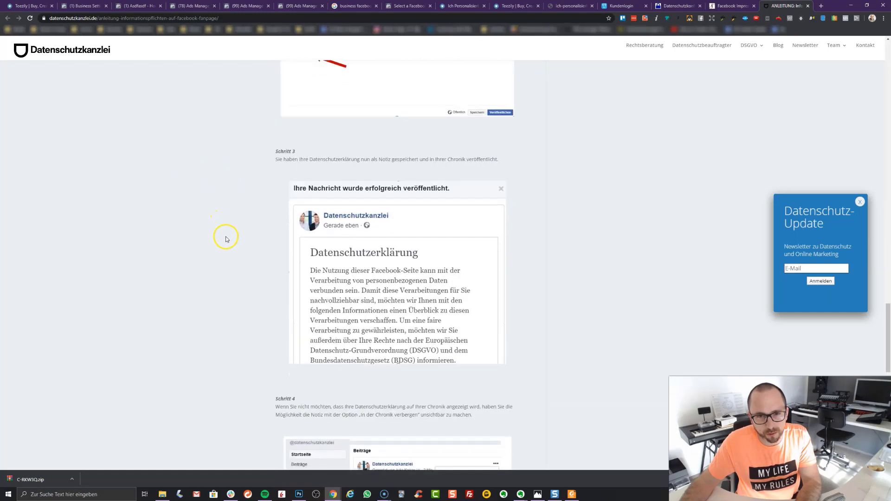
pyautogui.scroll(-9, 225, 239)
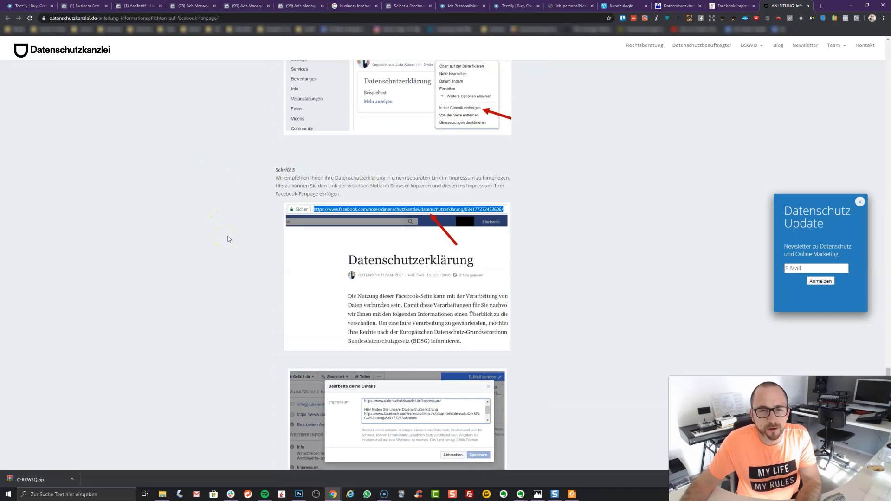
pyautogui.scroll(-4, 226, 223)
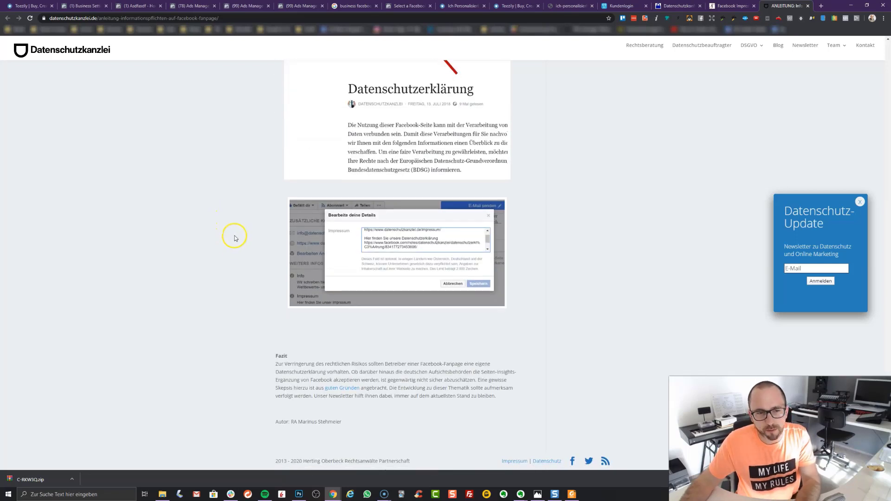
pyautogui.scroll(13, 226, 271)
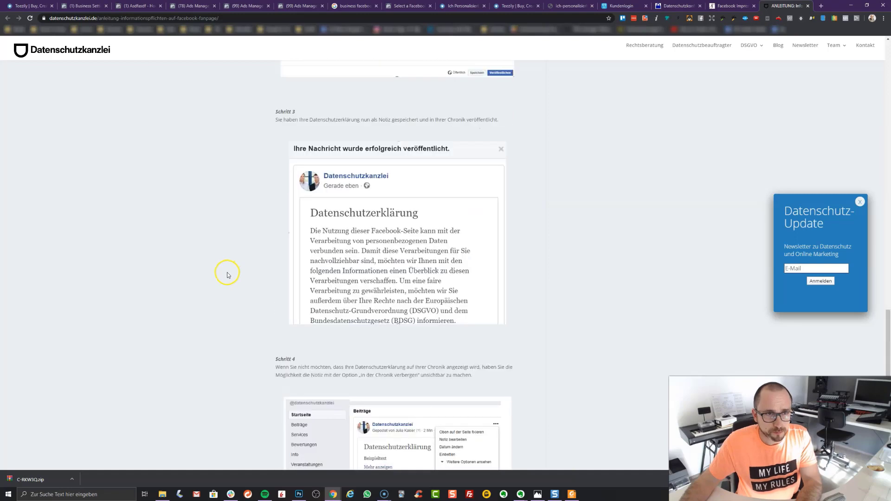
pyautogui.scroll(15, 225, 269)
pyautogui.scroll(2, 225, 269)
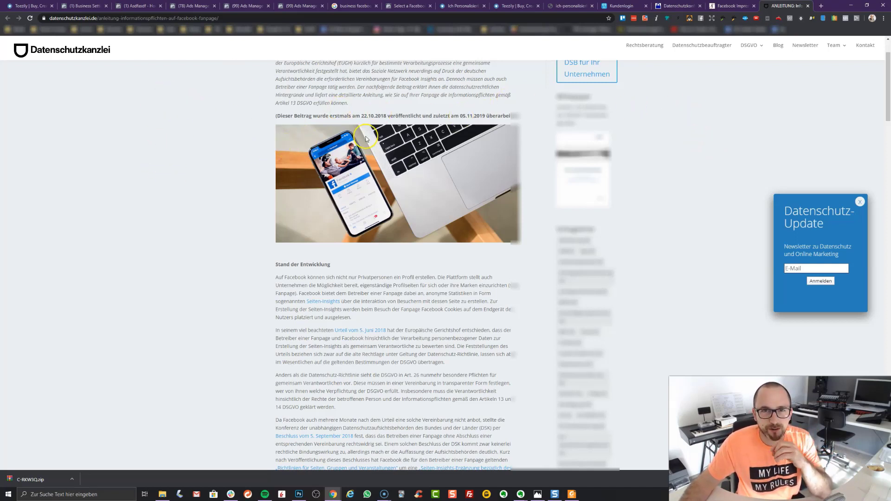
# - Return to the Asdfasdf Facebook page and start a new post
pyautogui.click(134, 6)
pyautogui.scroll(-7, 205, 258)
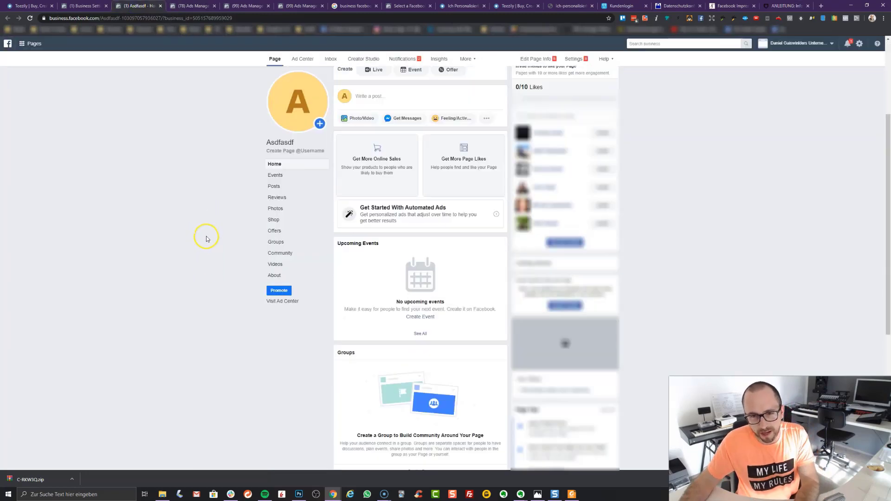
pyautogui.scroll(-2, 222, 231)
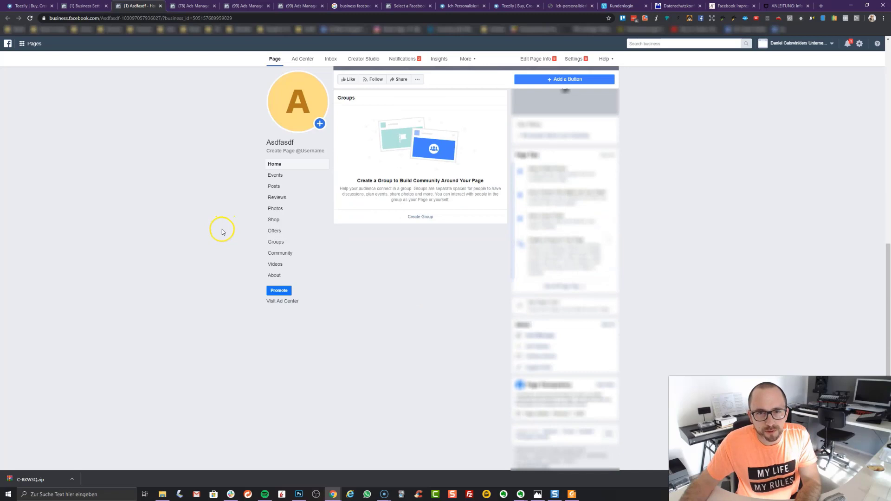
pyautogui.scroll(9, 222, 231)
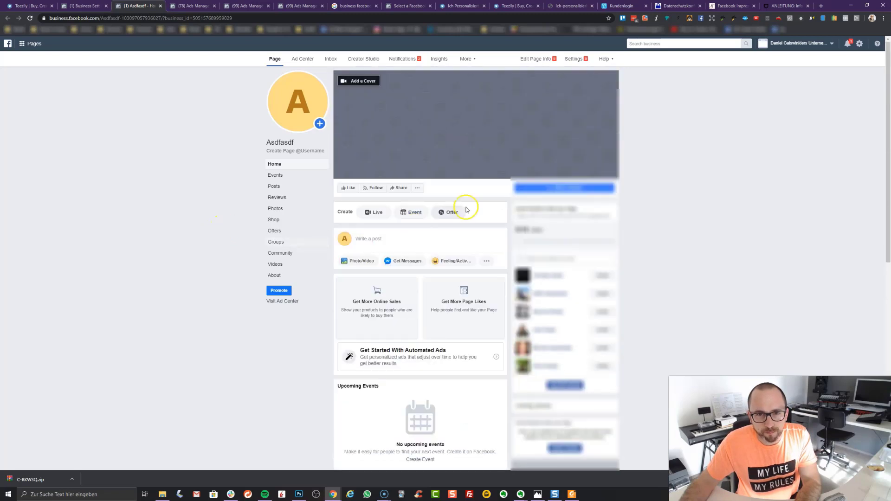
pyautogui.click(387, 238)
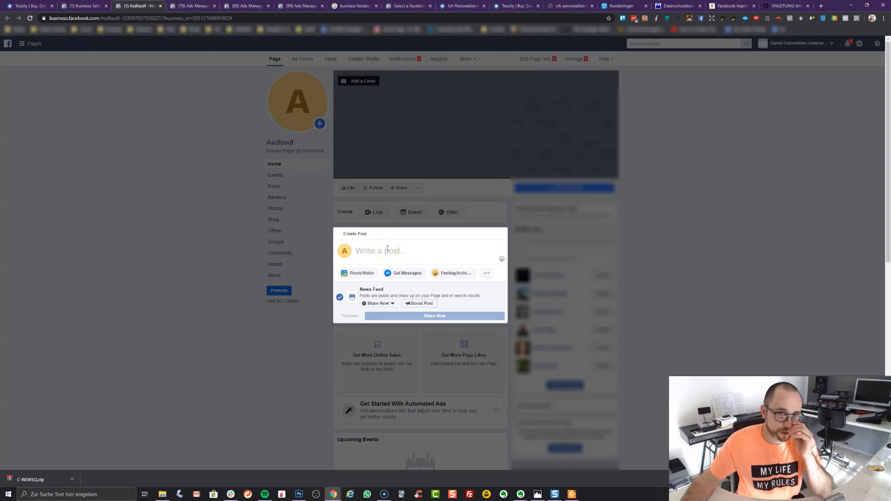
pyautogui.click(413, 252)
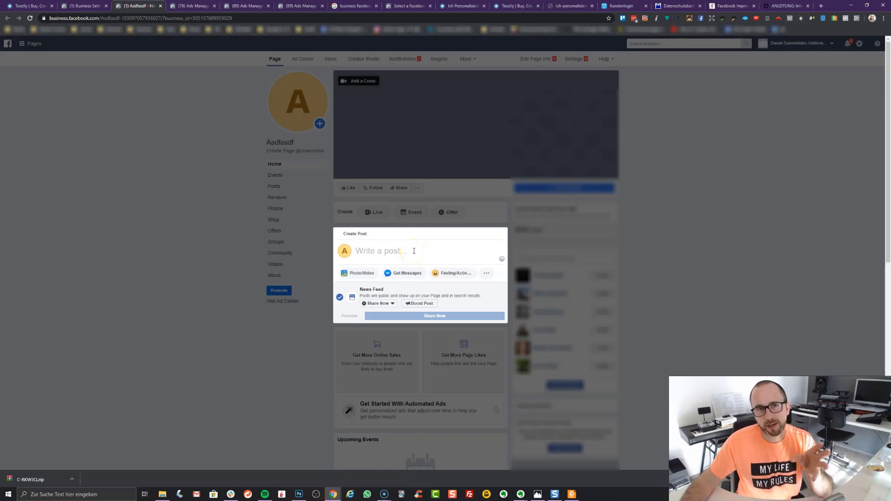
pyautogui.click(413, 254)
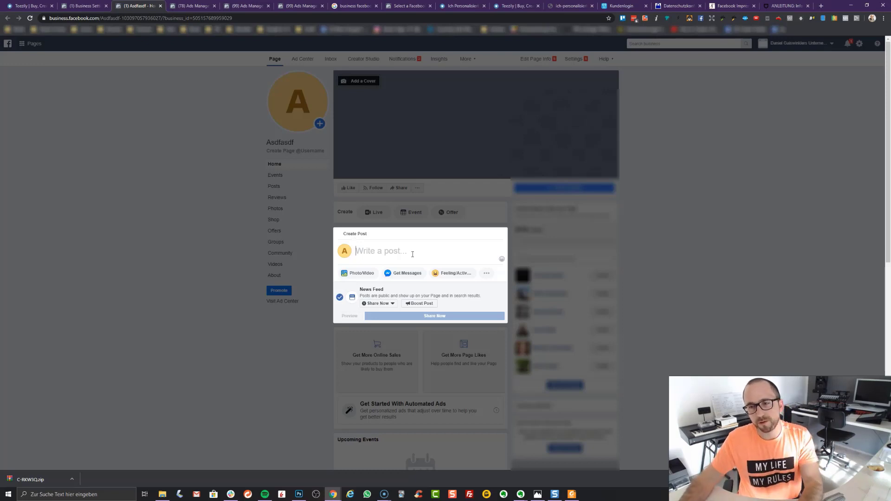
pyautogui.click(412, 249)
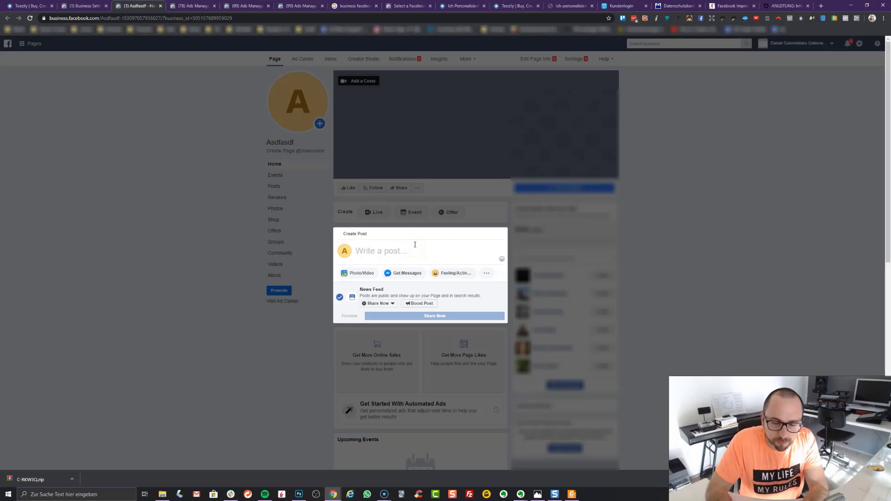
# - Write "Handball Fans ausgepasst" with two sunglasses emojis in the post, followed by "Hier kaufen:" on a second line
pyautogui.write('Handb')
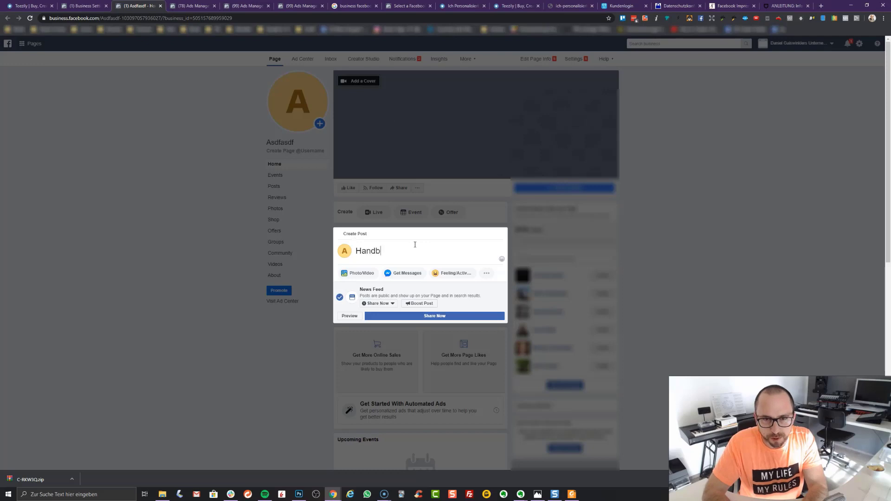
pyautogui.write('all Fans aus')
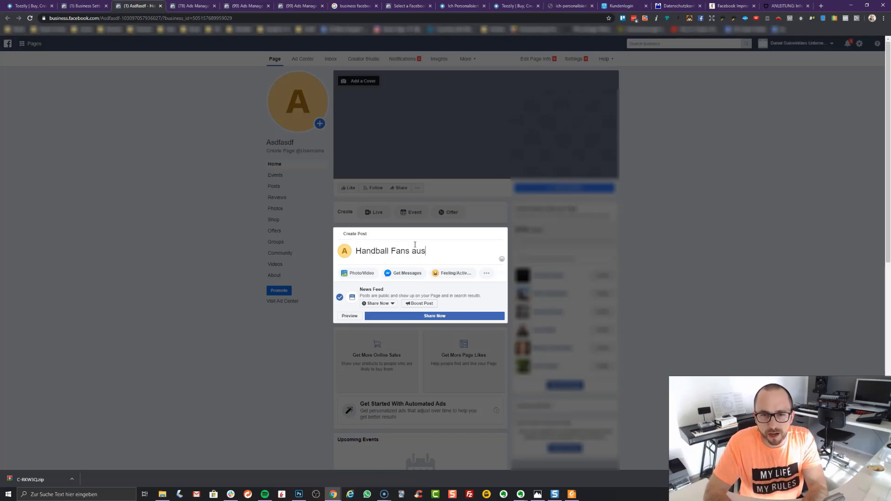
pyautogui.write('gepasst')
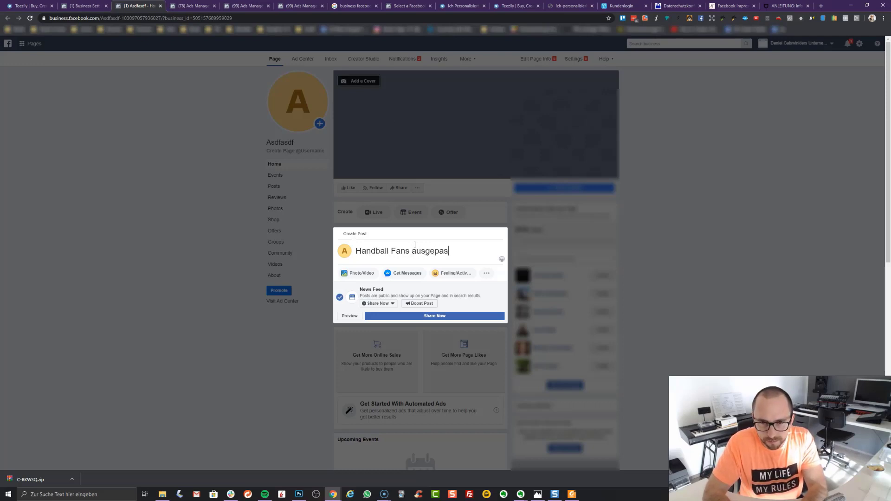
pyautogui.click(502, 259)
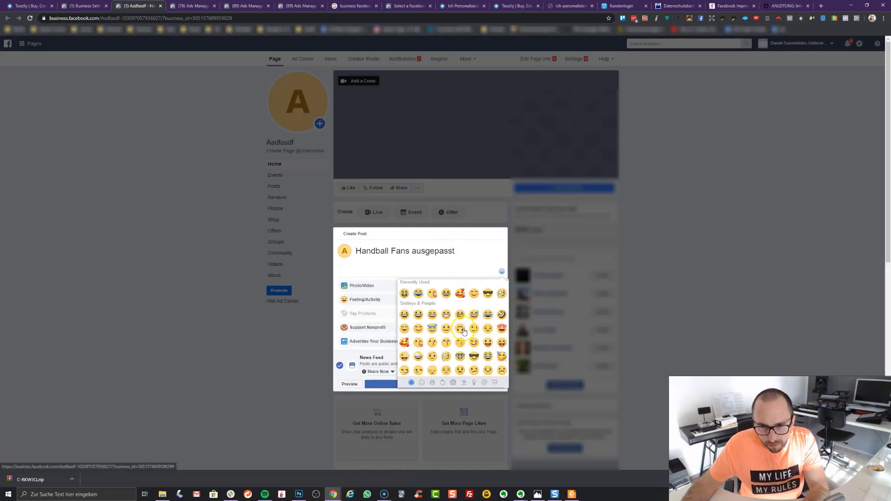
pyautogui.click(488, 293)
pyautogui.click(488, 294)
pyautogui.click(484, 254)
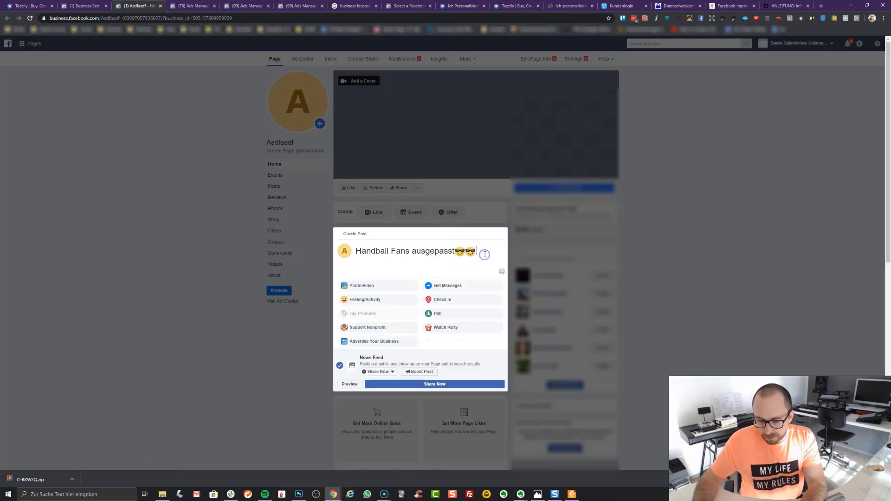
pyautogui.press('Return')
pyautogui.write('Hier kaufen:')
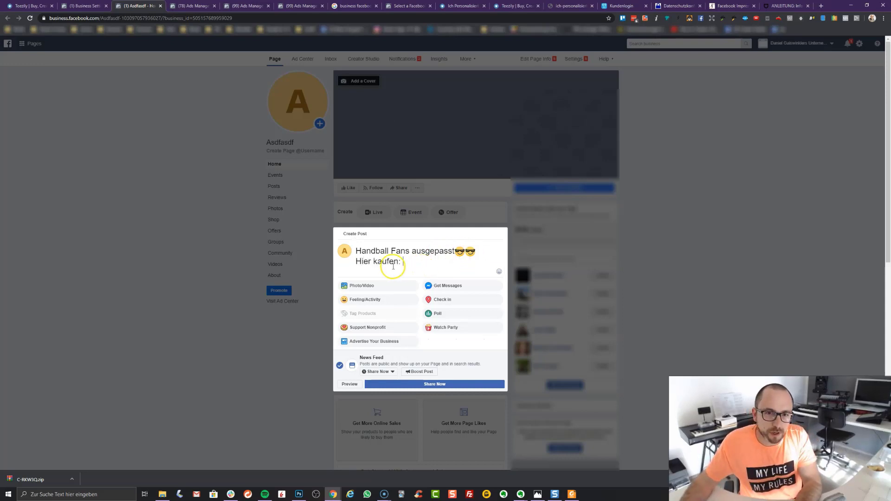
pyautogui.click(462, 5)
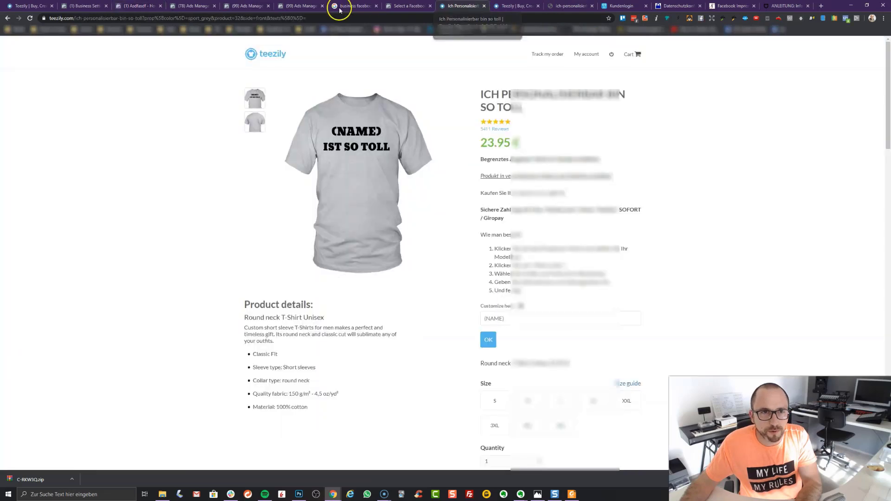
pyautogui.click(141, 18)
pyautogui.click(136, 6)
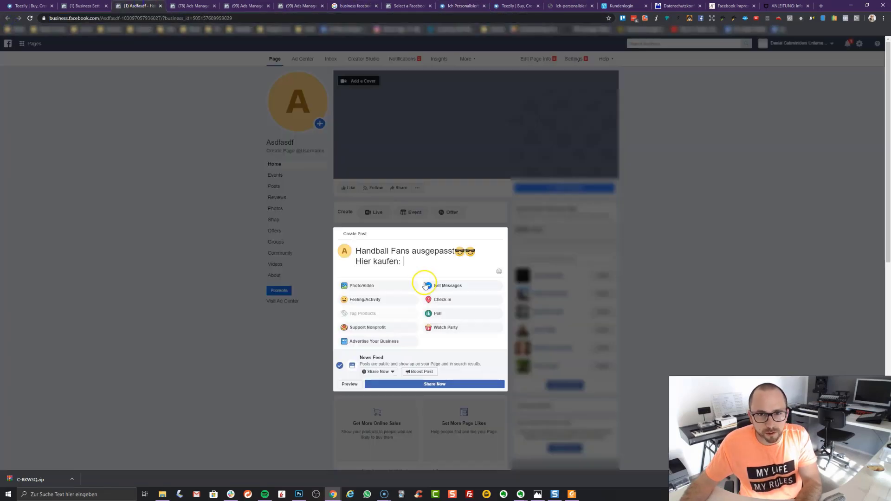
pyautogui.write('https://www.teezily.com/ich-personalisierbar-bin-so-toll')
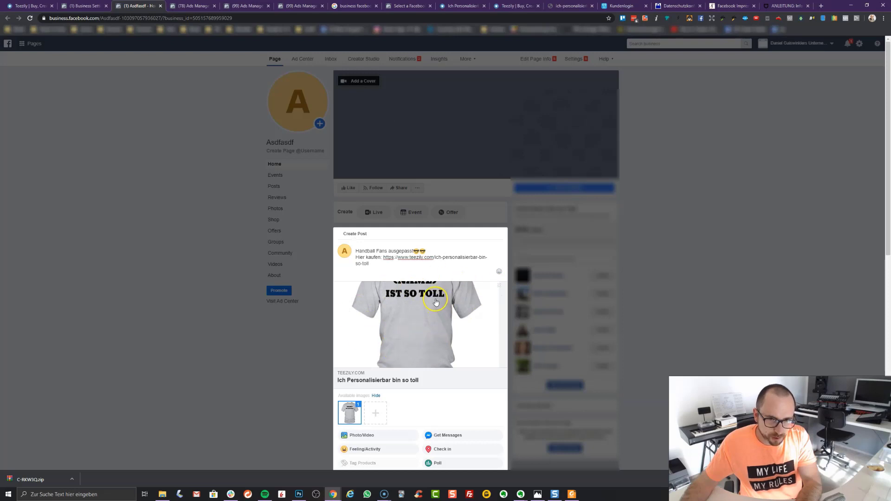
# - Remove the link preview from the post, attach the grey shirt mockup image instead, and publish the post immediately
pyautogui.click(500, 287)
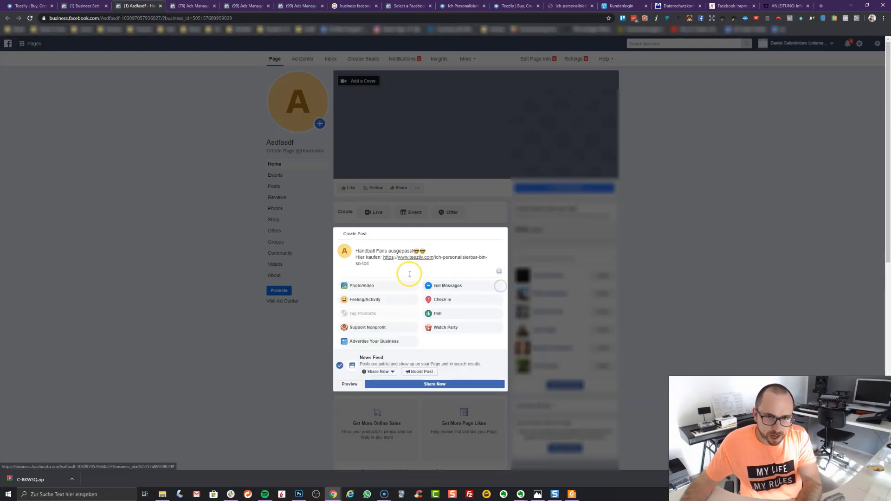
pyautogui.click(376, 287)
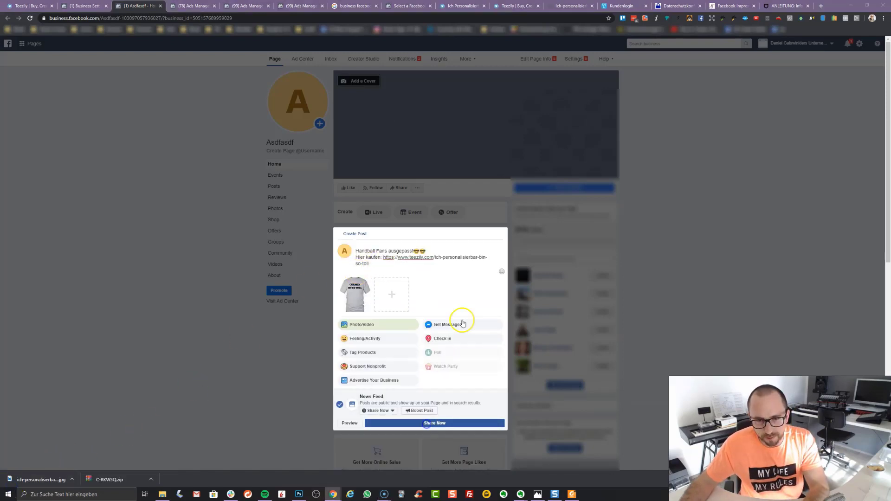
pyautogui.click(428, 423)
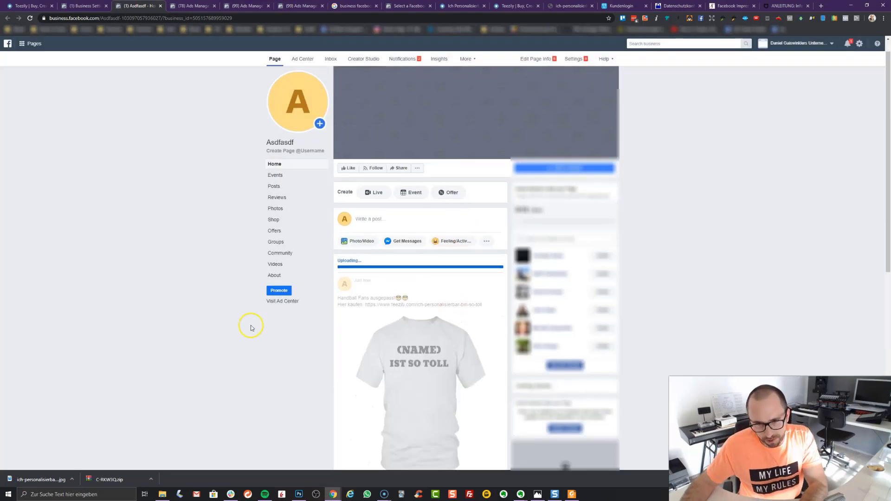
# - Examine the published T-shirt post on the Asdfasdf page
pyautogui.scroll(-2, 248, 324)
pyautogui.scroll(-1, 419, 185)
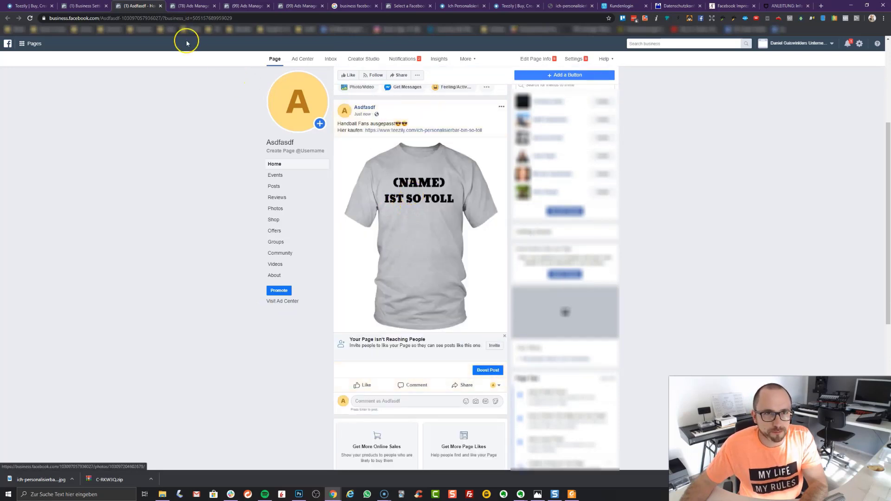
pyautogui.click(19, 481)
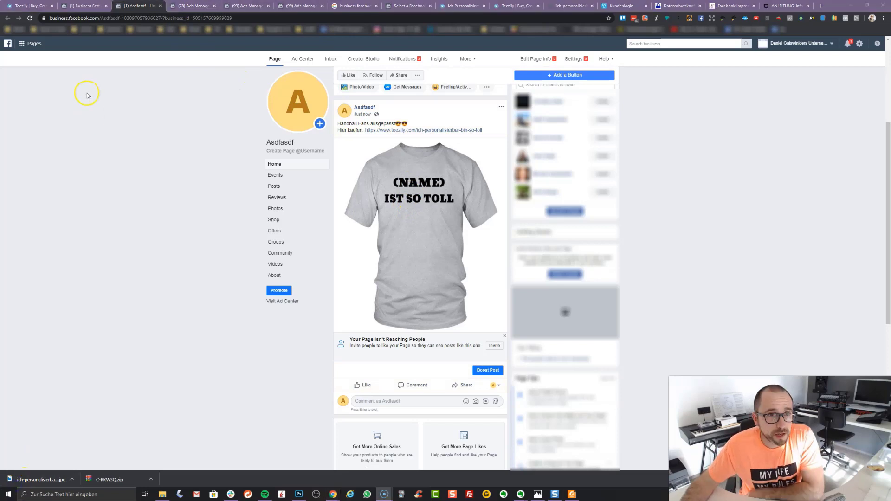
# - Open the ad accounts in Business Settings and view the options for adding an ad account
pyautogui.click(29, 45)
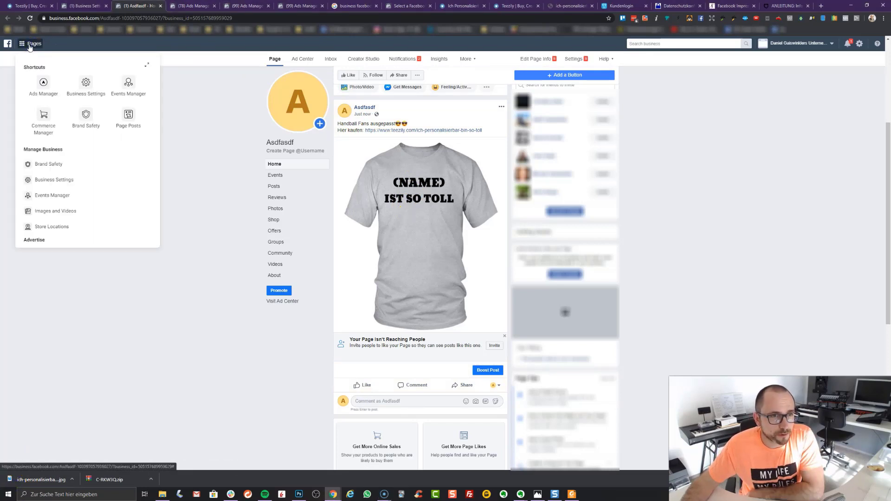
pyautogui.click(44, 84)
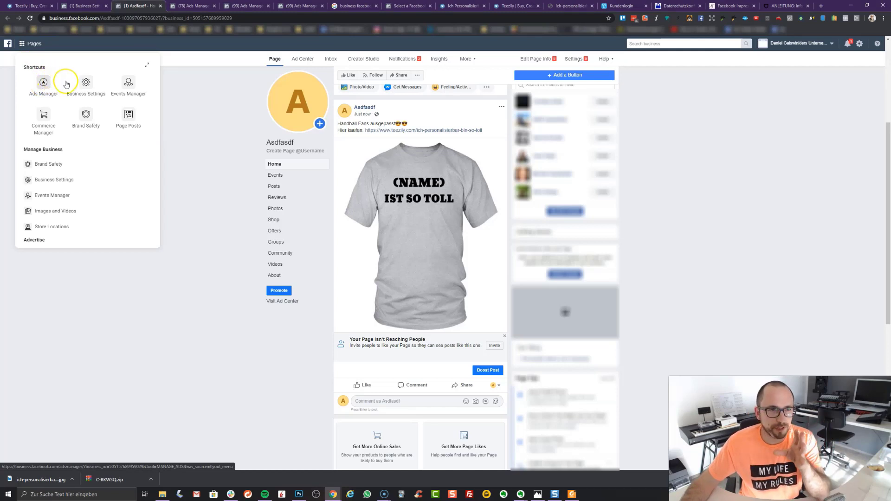
pyautogui.click(113, 125)
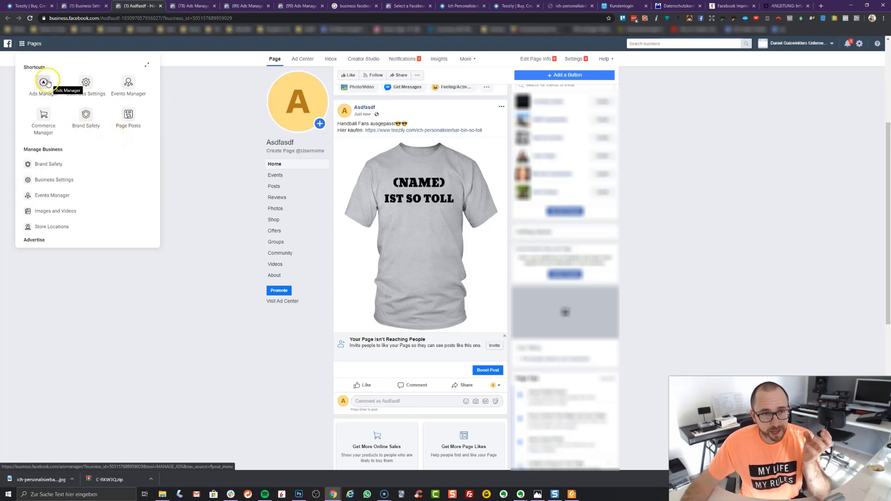
pyautogui.click(79, 88)
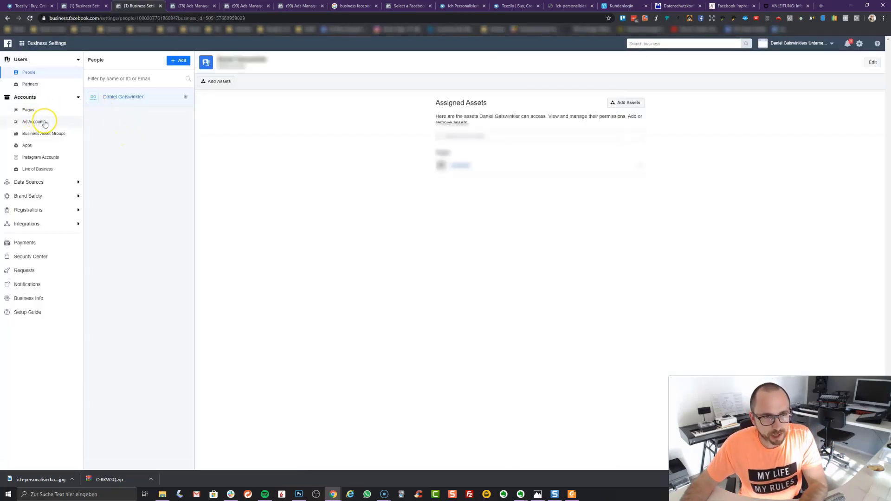
pyautogui.click(36, 121)
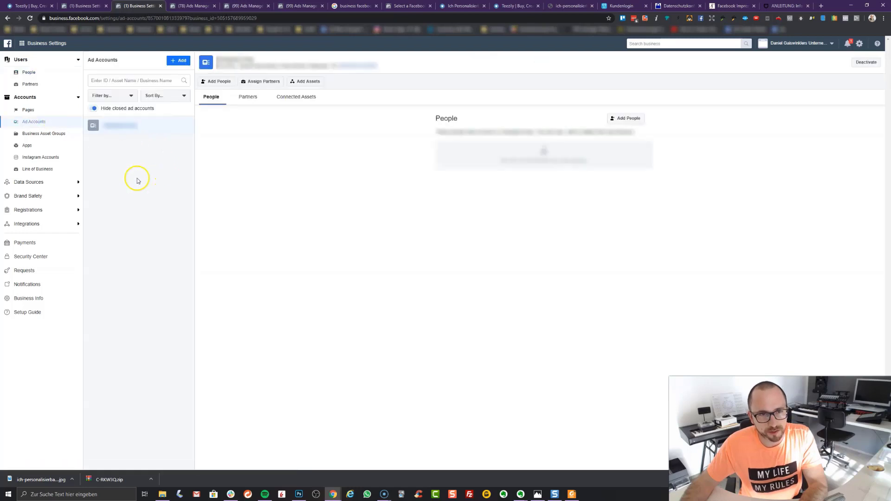
pyautogui.click(181, 63)
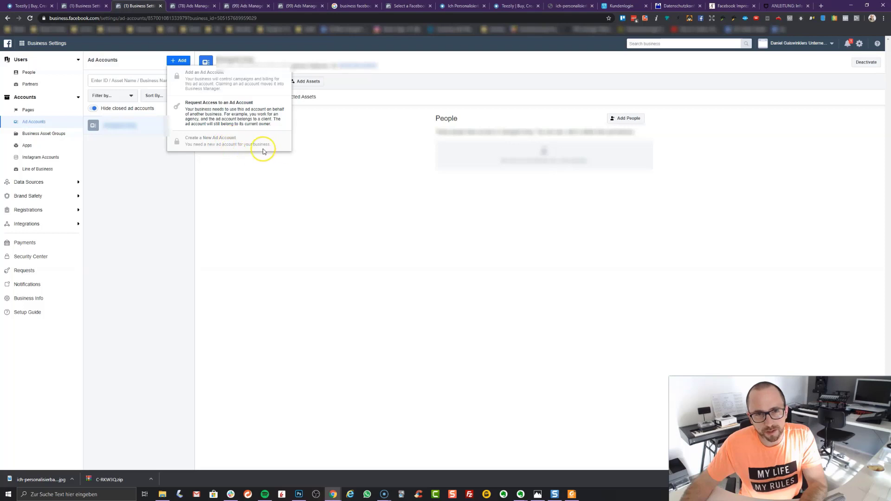
pyautogui.click(358, 157)
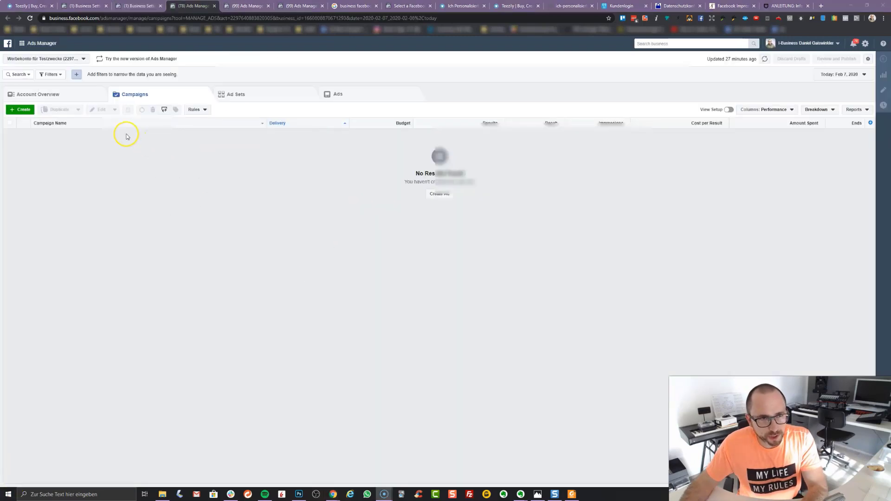
pyautogui.click(22, 44)
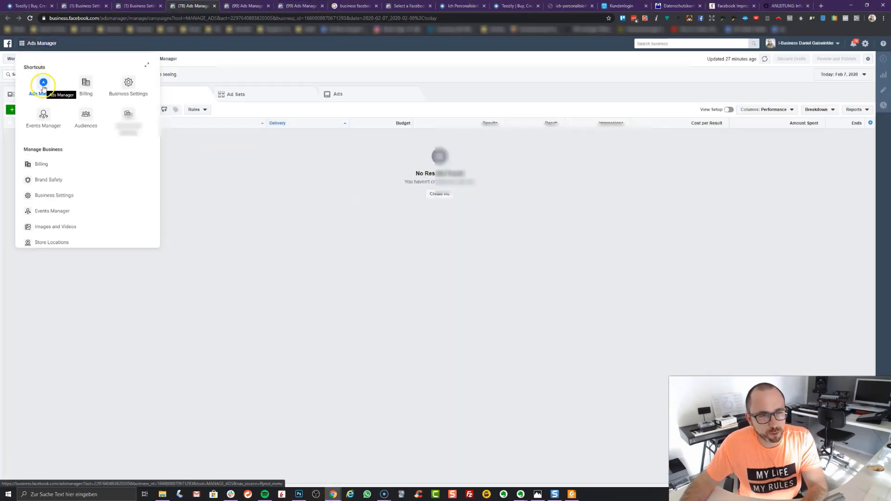
pyautogui.click(299, 222)
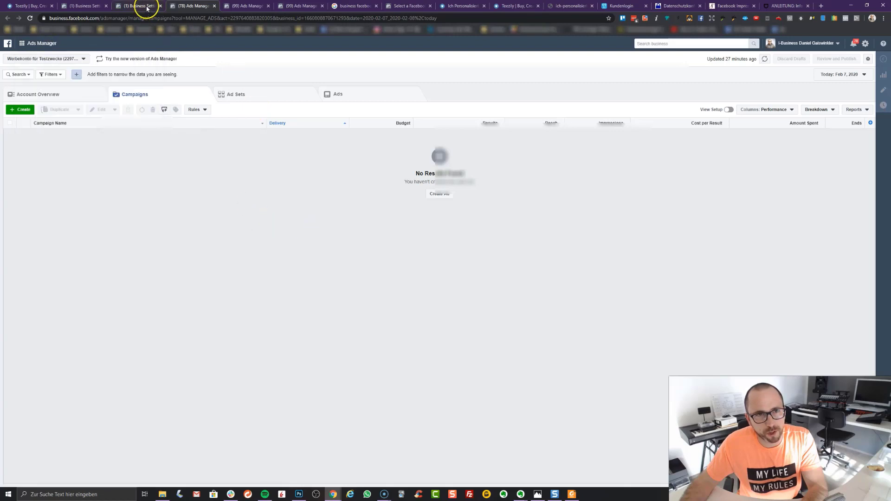
pyautogui.click(147, 9)
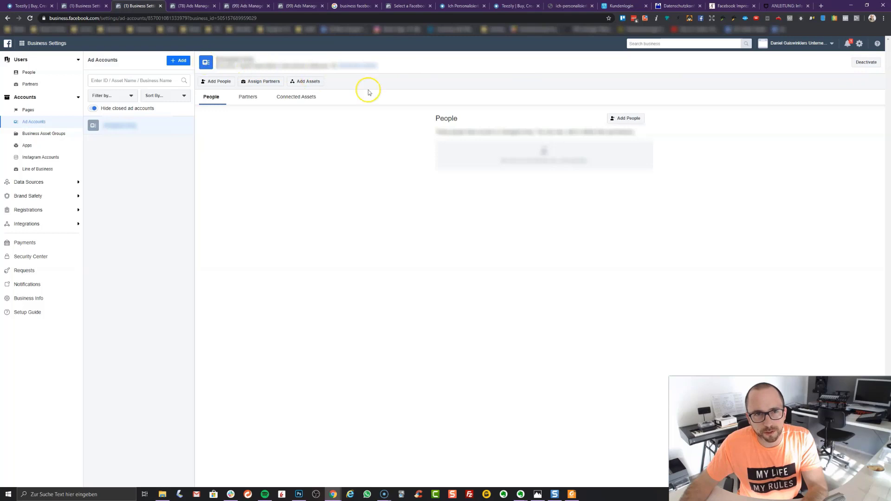
# - Switch to Ads Manager for the test ad account and start a new campaign using guided creation
pyautogui.click(191, 6)
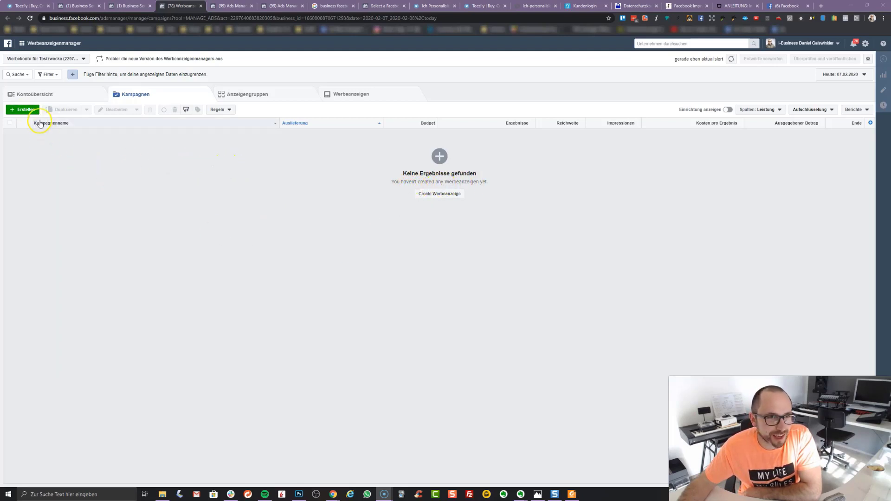
pyautogui.click(22, 110)
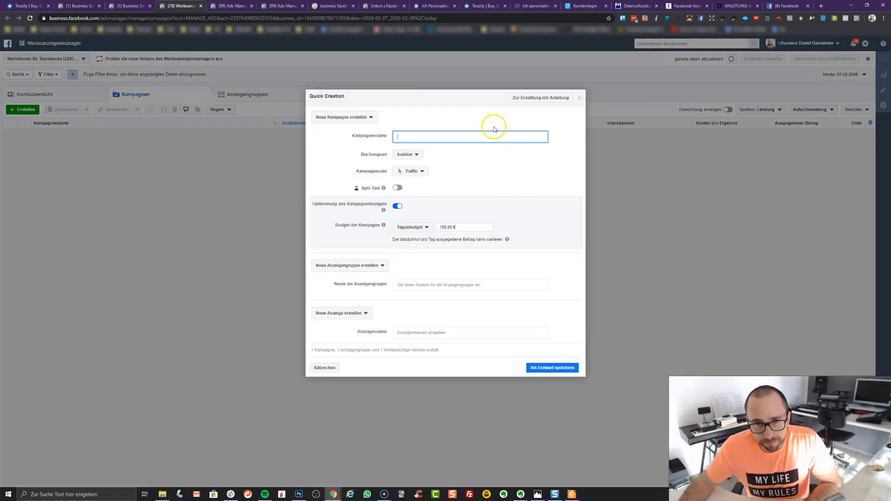
pyautogui.click(531, 98)
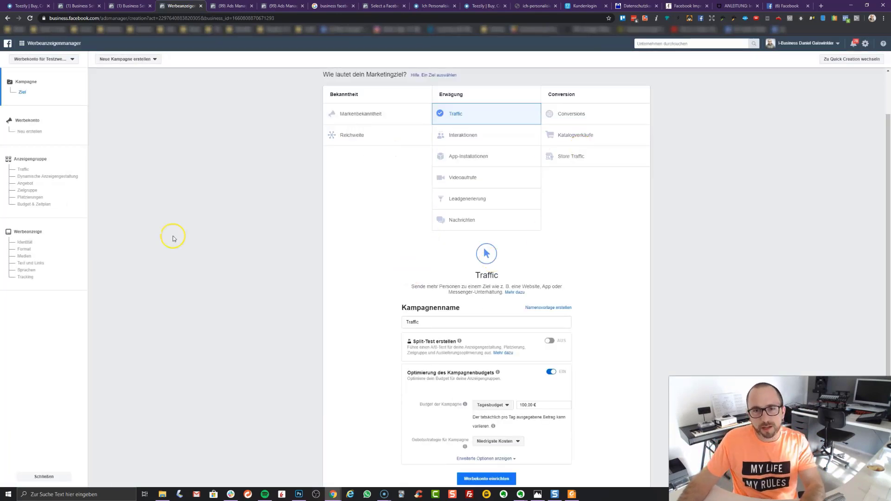
# - Review the available marketing objectives and choose Conversions for the new campaign
pyautogui.scroll(-1, 325, 232)
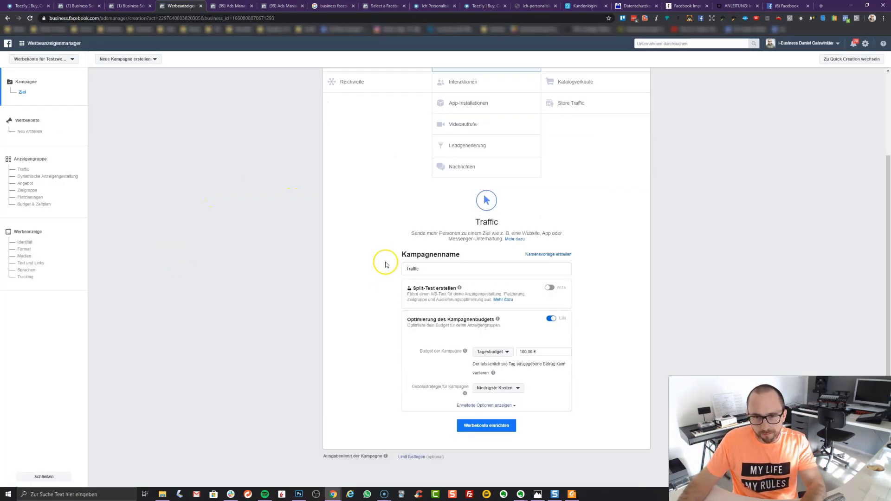
pyautogui.scroll(2, 384, 247)
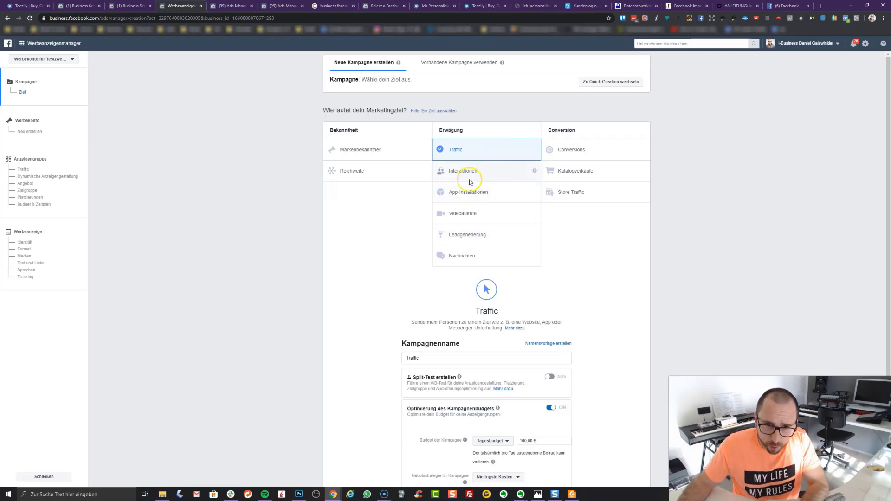
pyautogui.moveTo(535, 170)
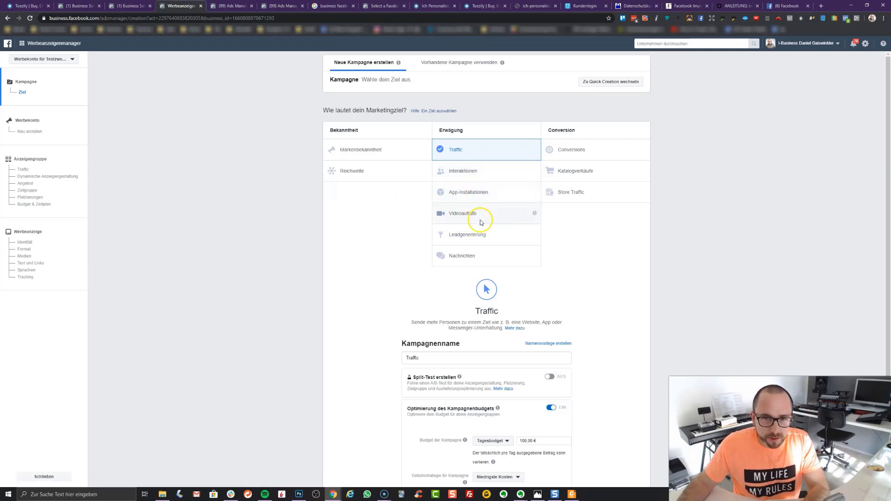
pyautogui.click(575, 160)
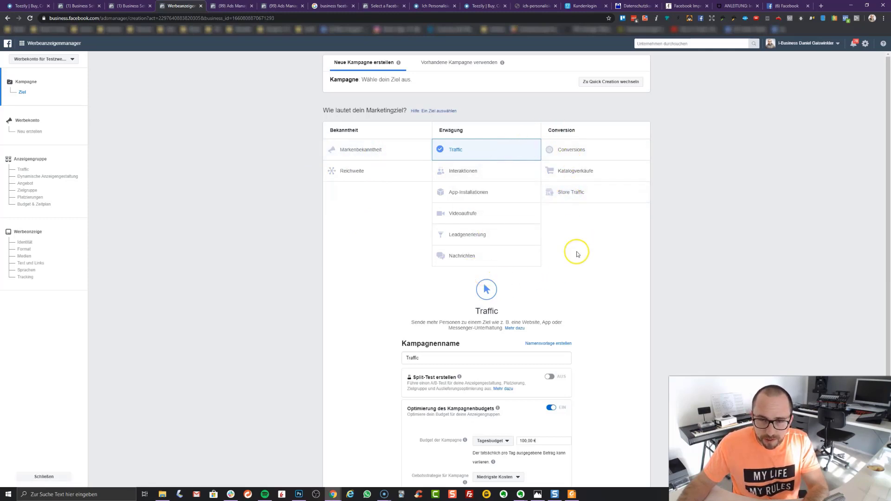
pyautogui.click(571, 150)
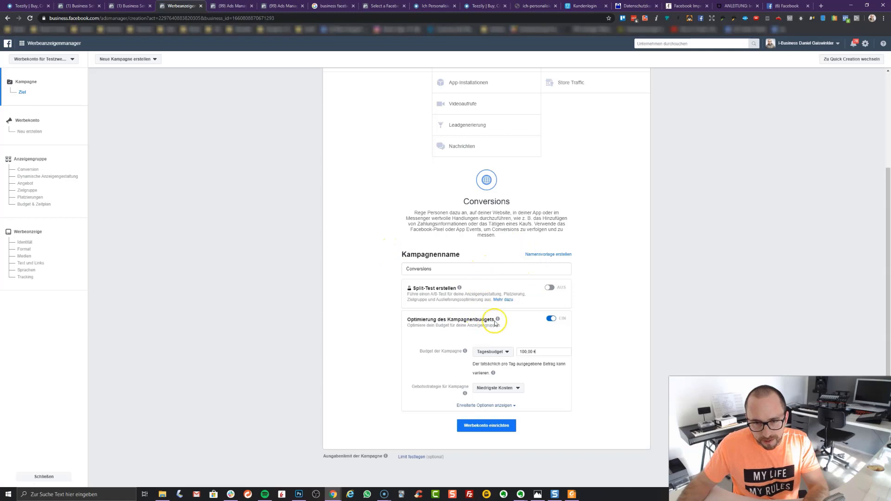
# - Set the campaign's daily budget to 10 € and proceed through the ad account setup with Deutschland, Euro and Europe/Berlin
pyautogui.moveTo(498, 320)
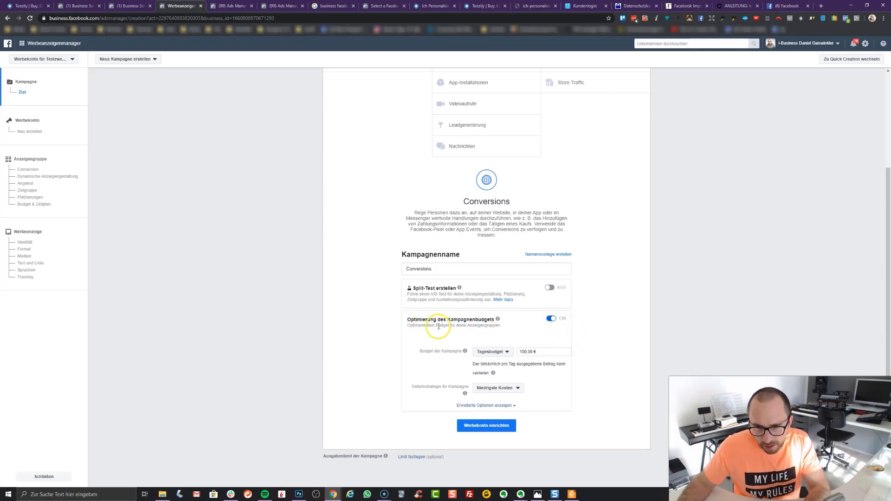
pyautogui.moveTo(498, 320)
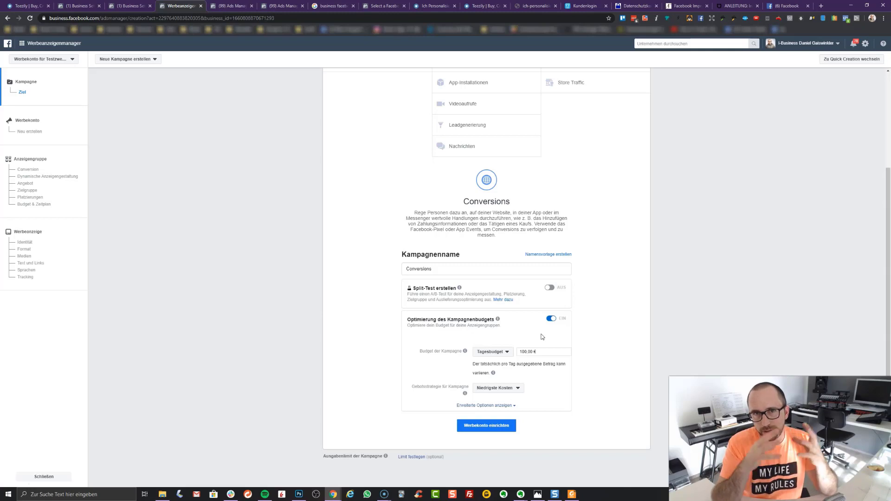
pyautogui.click(534, 317)
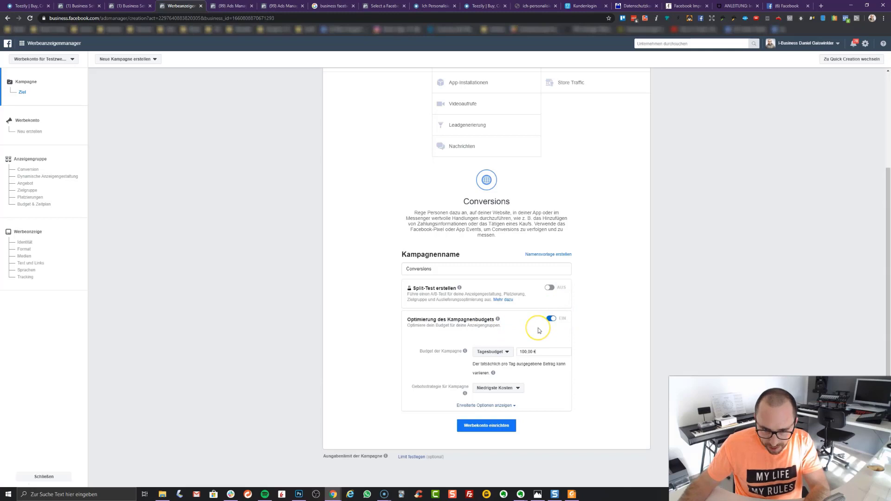
pyautogui.moveTo(542, 351); pyautogui.dragTo(514, 352)
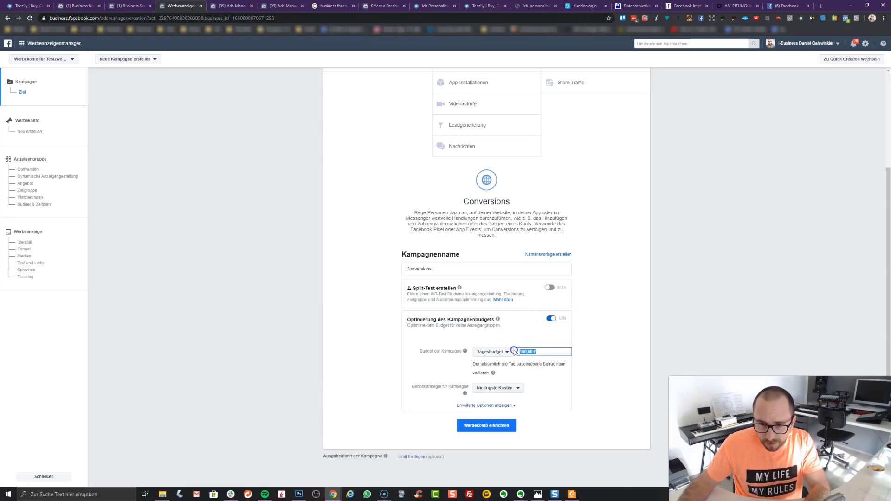
pyautogui.write('10')
pyautogui.click(600, 261)
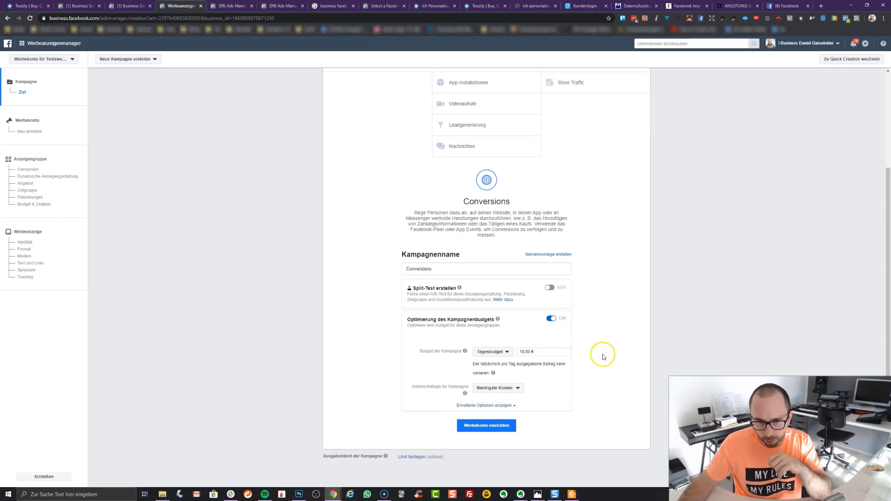
pyautogui.click(502, 429)
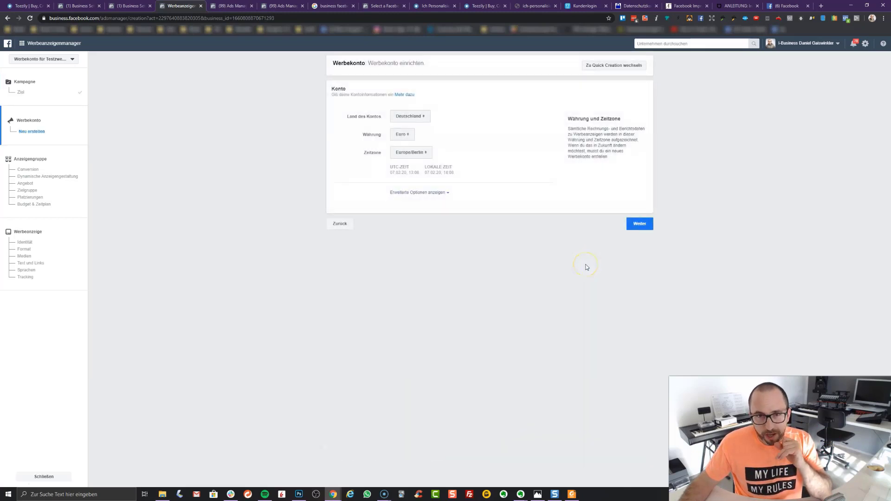
pyautogui.click(641, 224)
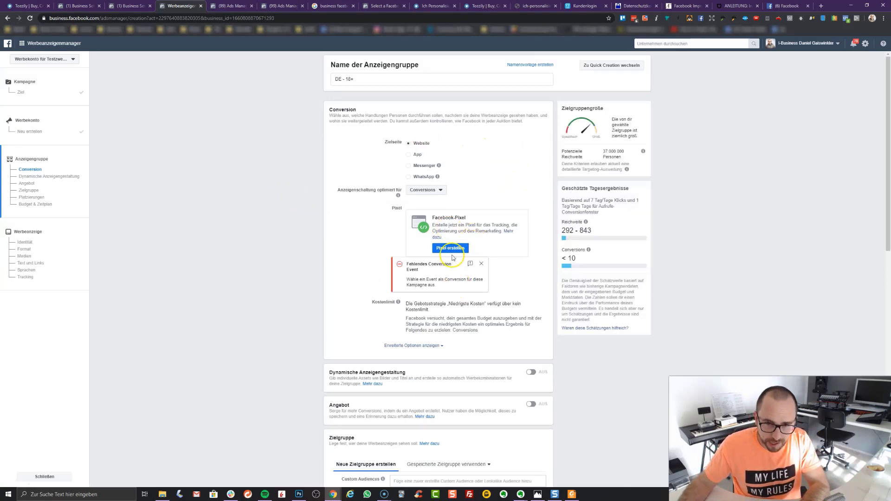
# - Create a Facebook pixel for the ad set with the suggested name and no website URL
pyautogui.click(453, 248)
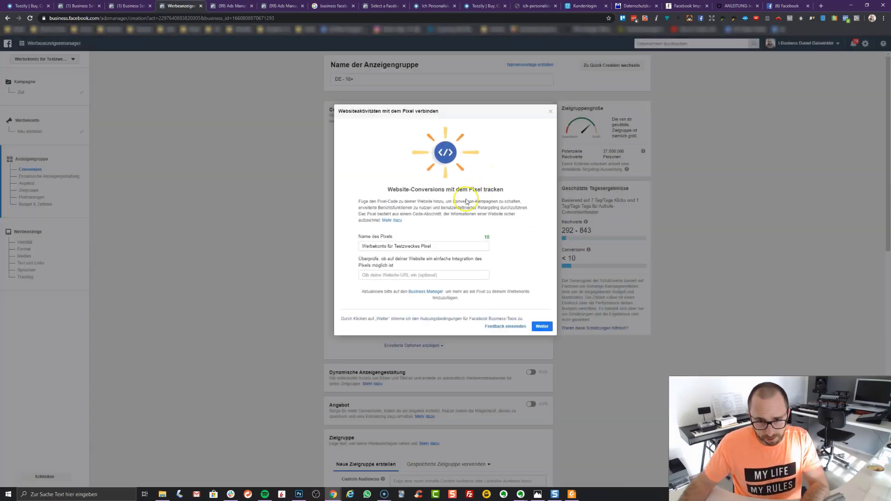
pyautogui.click(541, 326)
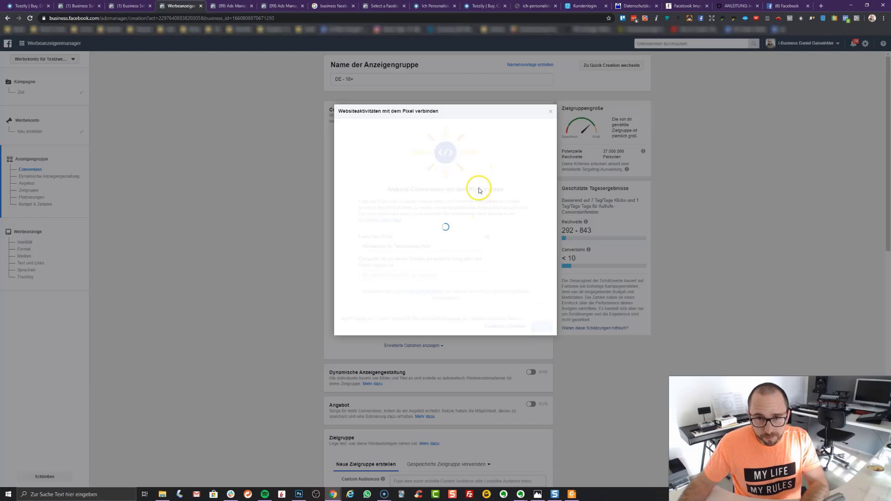
pyautogui.click(441, 246)
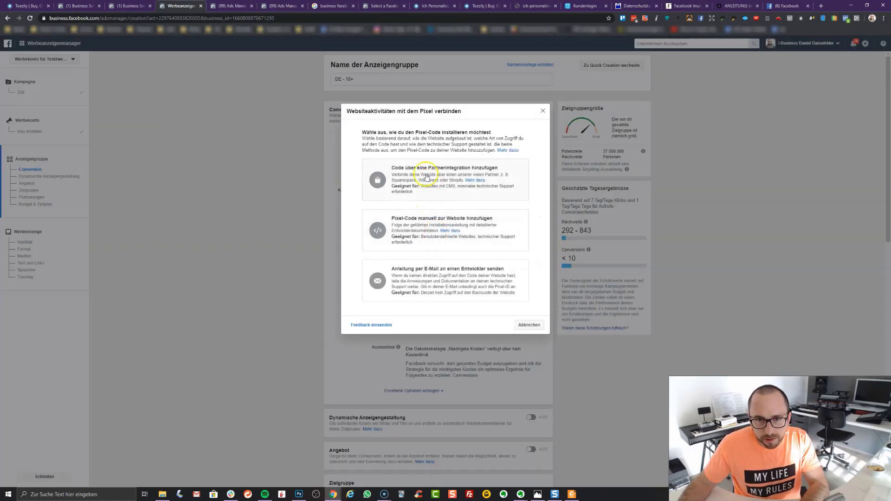
# - Look through the pixel's partner integrations, choose manual installation instead, and copy the pixel base code
pyautogui.click(432, 180)
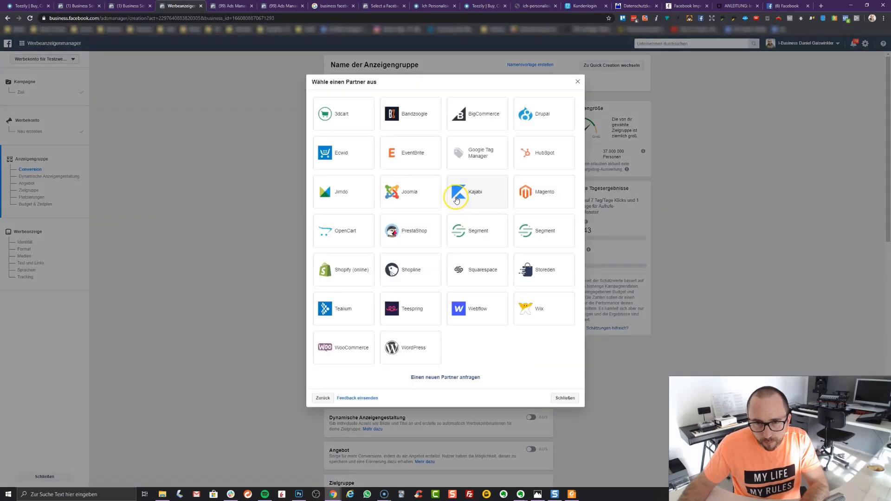
pyautogui.click(323, 398)
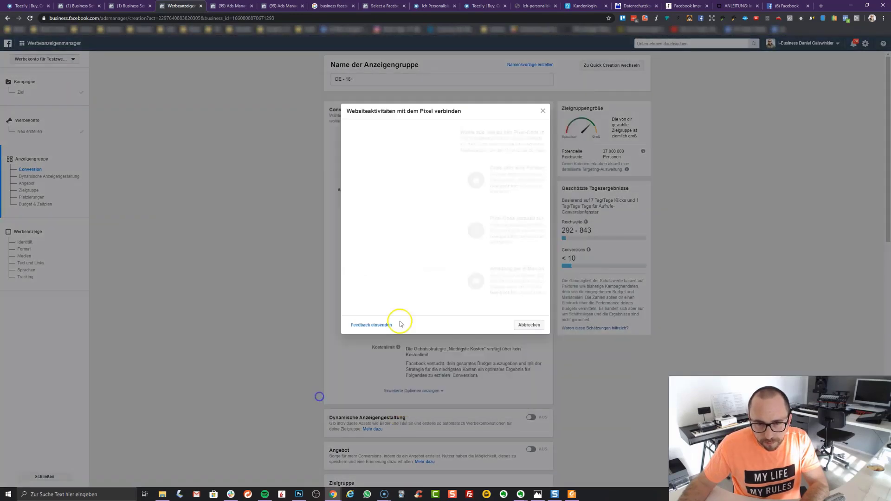
pyautogui.click(440, 226)
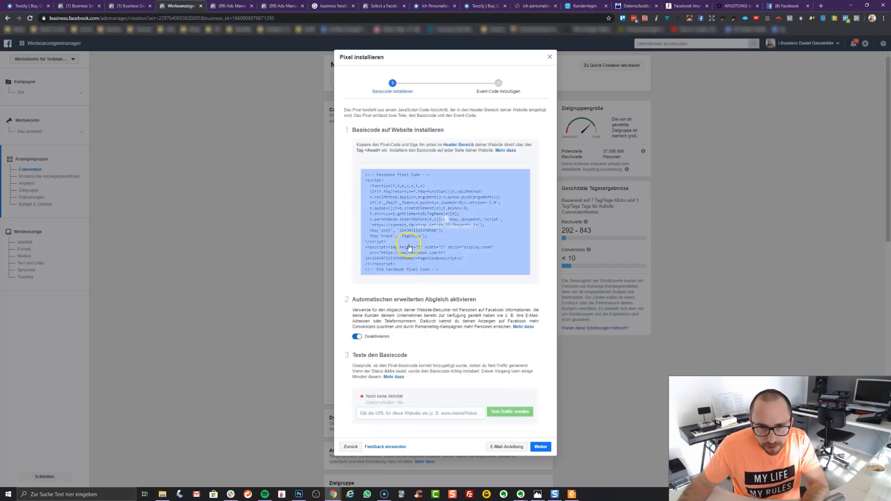
pyautogui.click(412, 236)
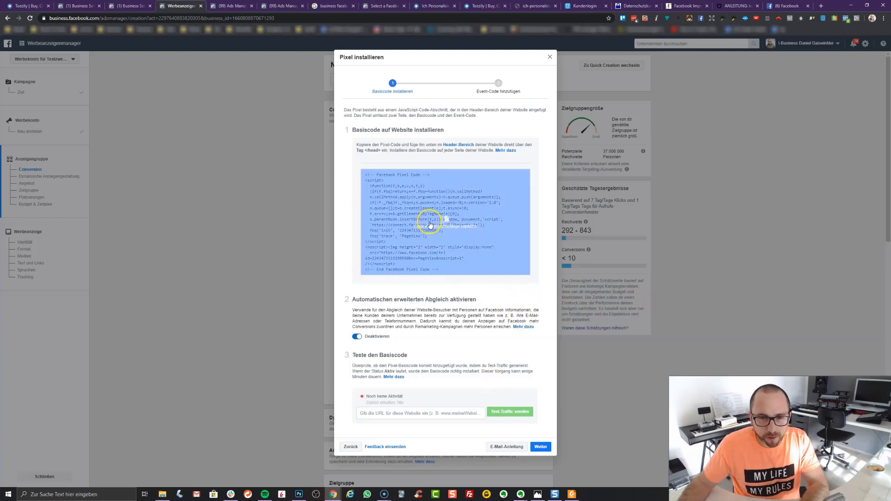
pyautogui.click(521, 495)
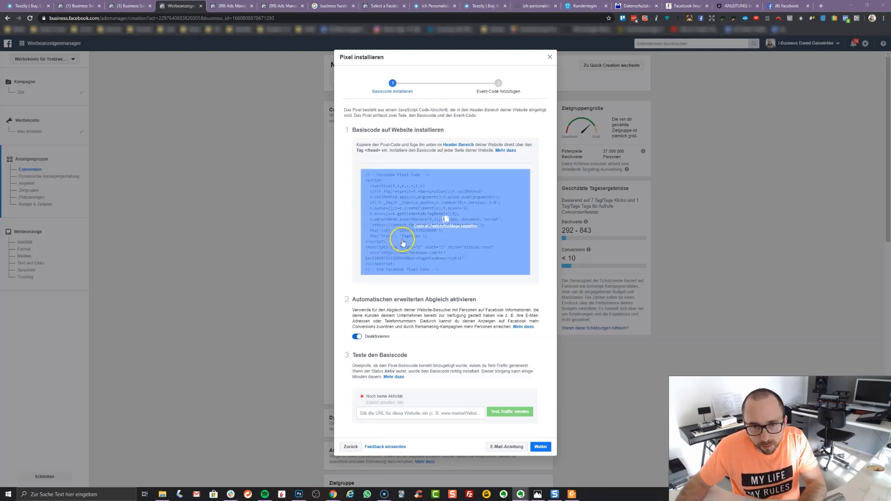
# - Copy the pixel ID from the base code and open the Marketing tools settings in the Teezily account
pyautogui.click(423, 233)
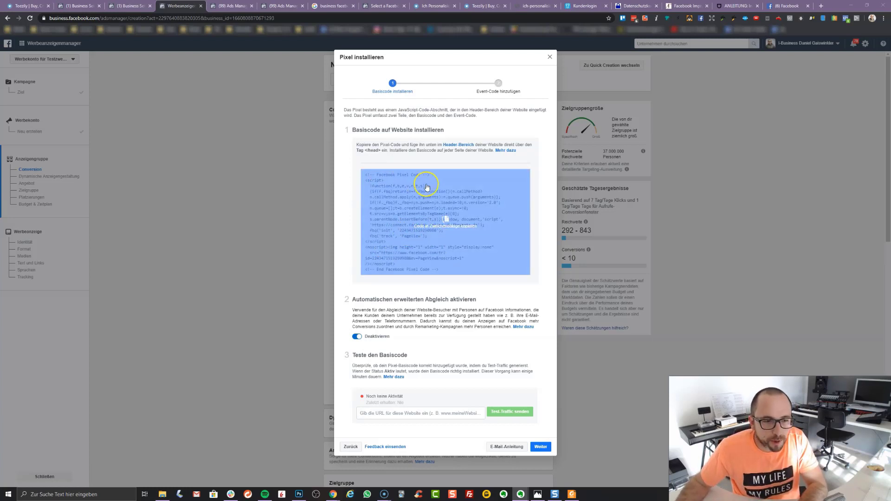
pyautogui.click(482, 5)
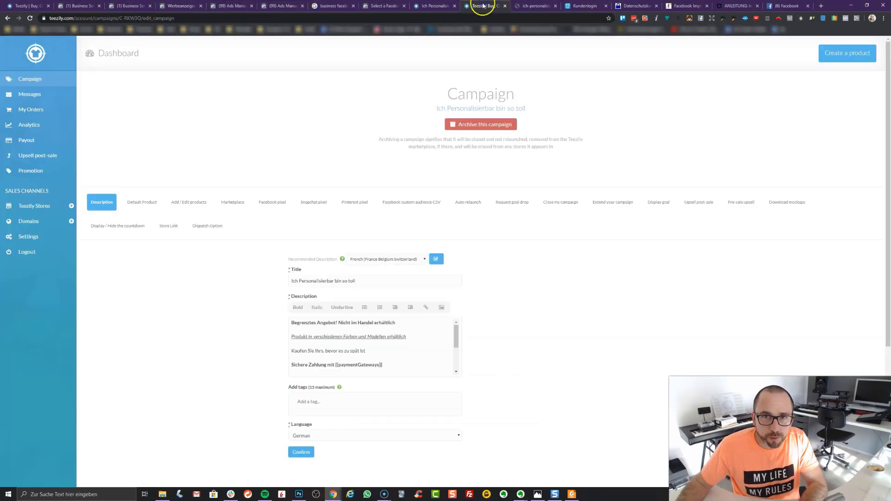
pyautogui.click(28, 237)
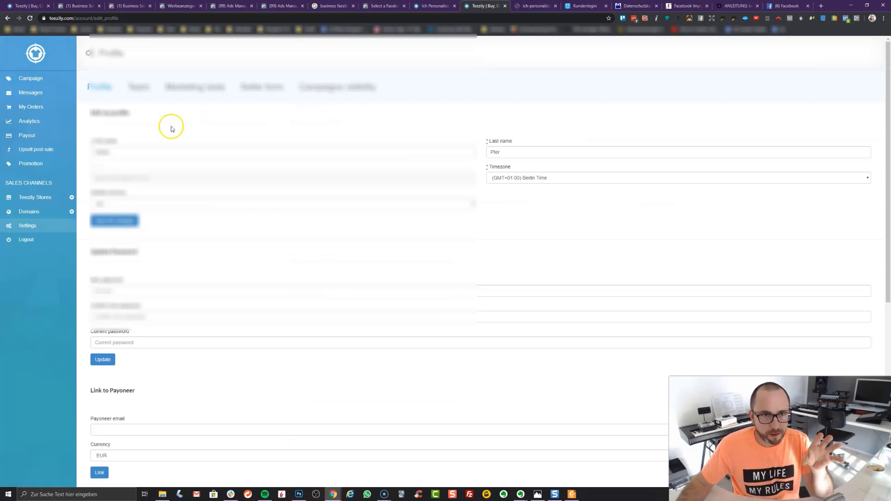
pyautogui.scroll(-3, 195, 284)
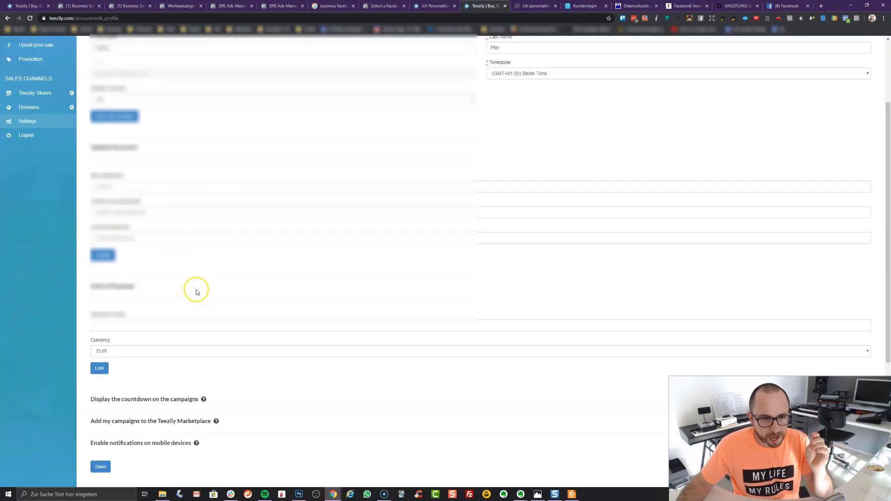
pyautogui.scroll(-1, 190, 325)
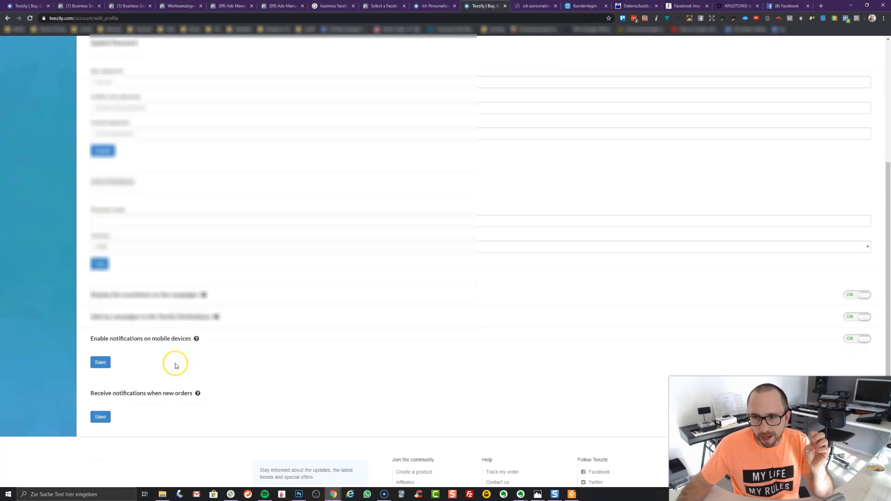
pyautogui.scroll(5, 174, 367)
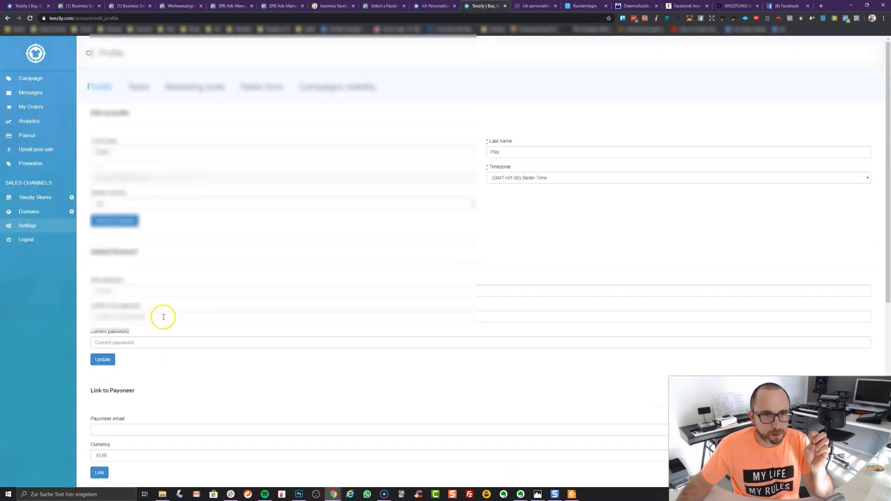
pyautogui.click(194, 88)
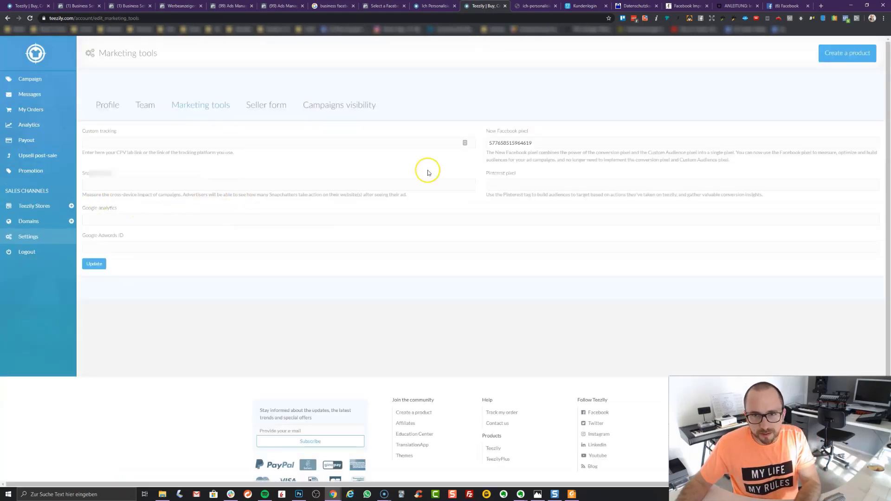
# - Replace the New Facebook pixel entry with the copied pixel ID and update the account
pyautogui.doubleClick(488, 148)
pyautogui.hotkey('ctrl', 'v')
pyautogui.click(94, 264)
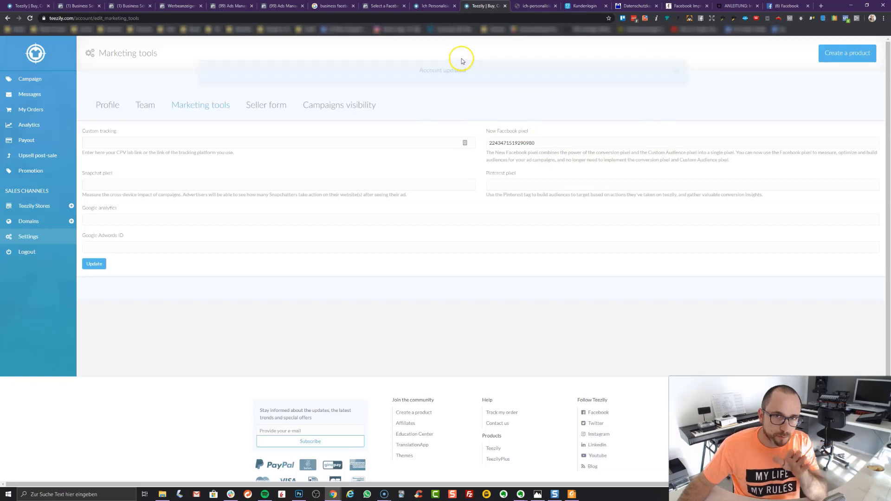
# - Reload the "Ich Personalisierbar bin so toll" product page and check its active Facebook pixel events with the pixel browser extension
pyautogui.click(438, 7)
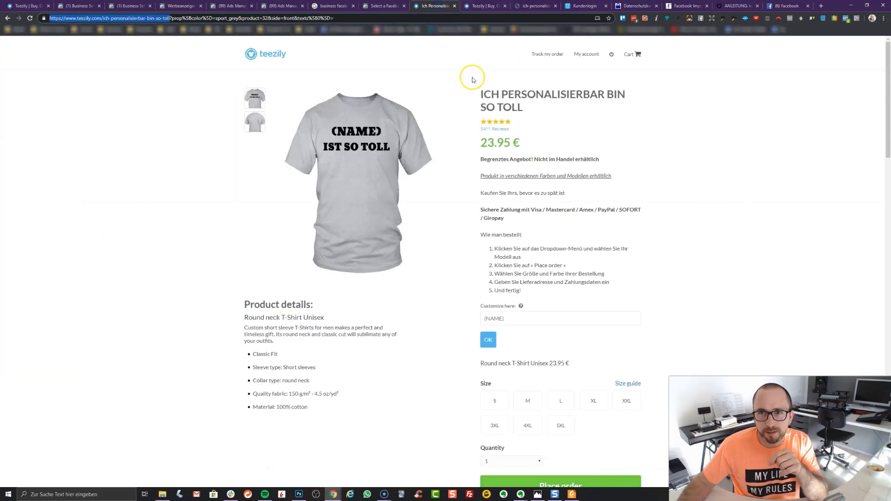
pyautogui.click(29, 18)
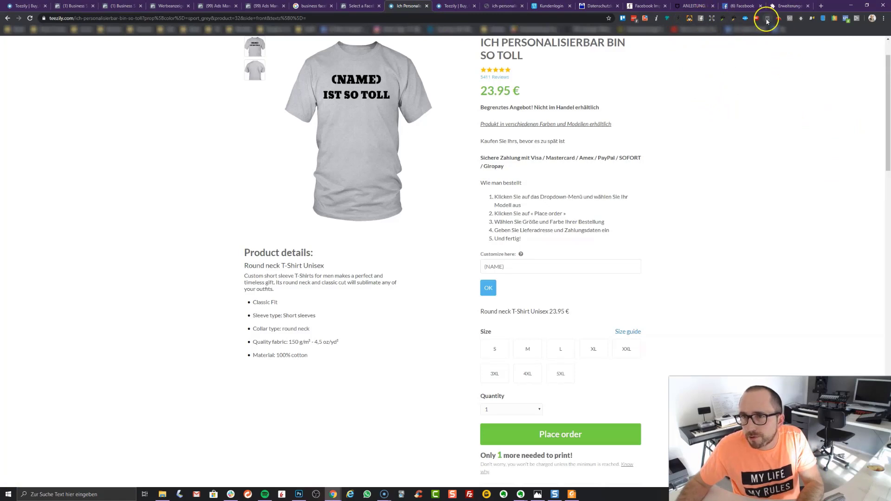
pyautogui.click(846, 20)
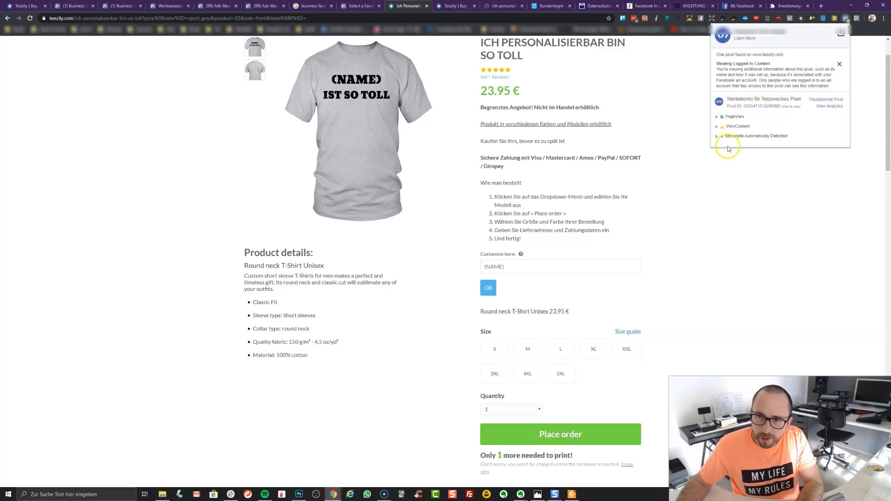
pyautogui.click(722, 196)
pyautogui.scroll(2, 141, 161)
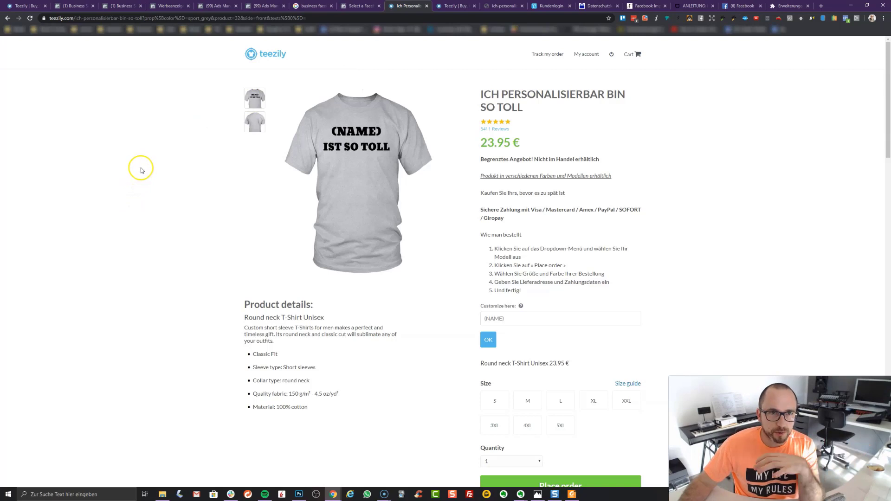
# - Switch back to the Facebook Ads Manager and finish the pixel installation using the manual event code option
pyautogui.click(169, 6)
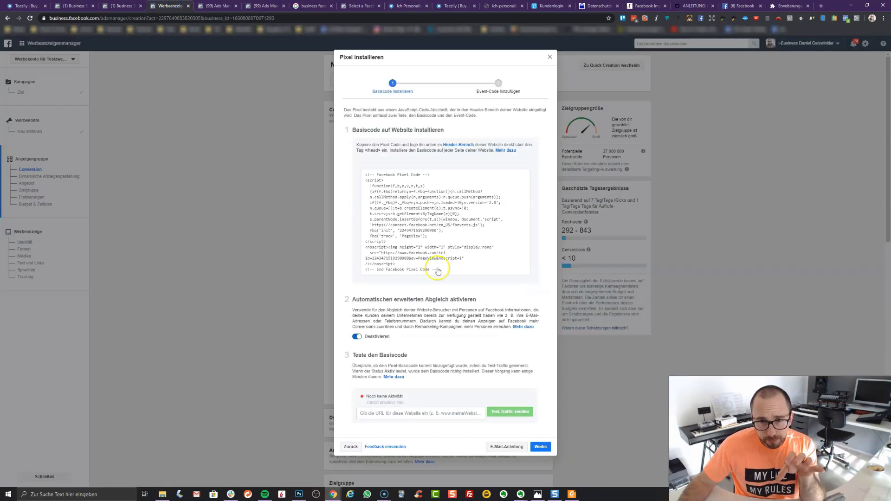
pyautogui.click(540, 446)
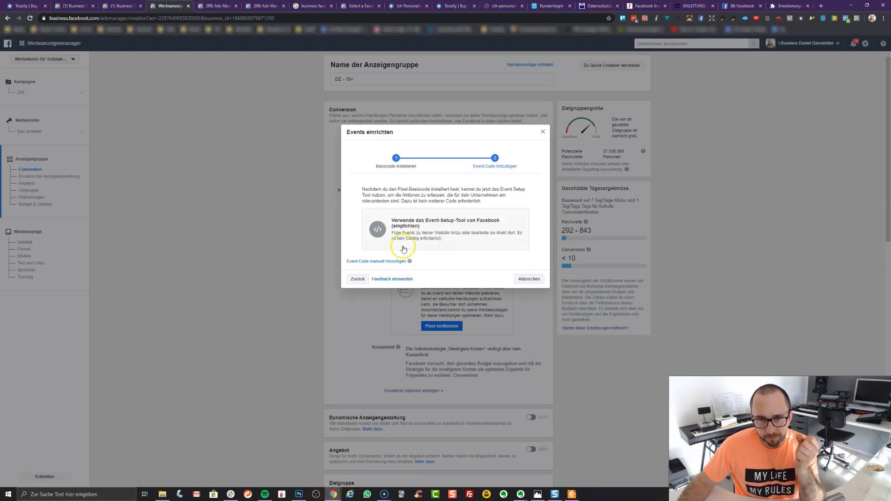
pyautogui.click(376, 261)
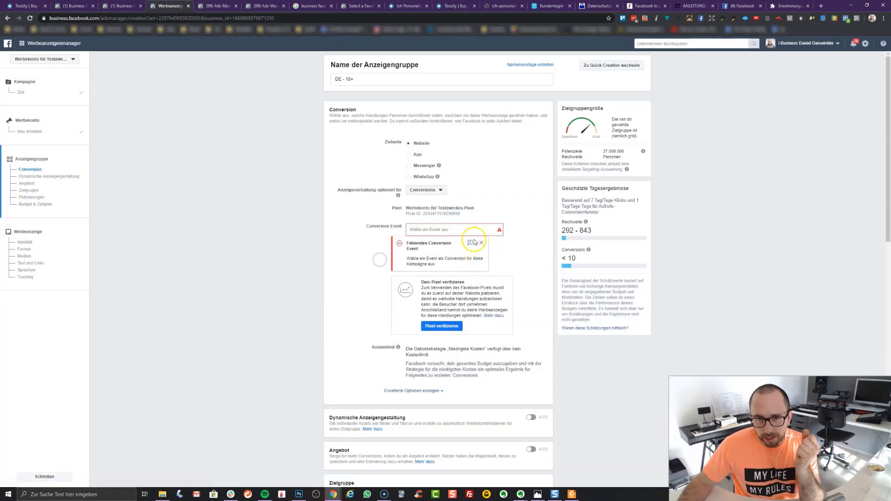
pyautogui.click(455, 227)
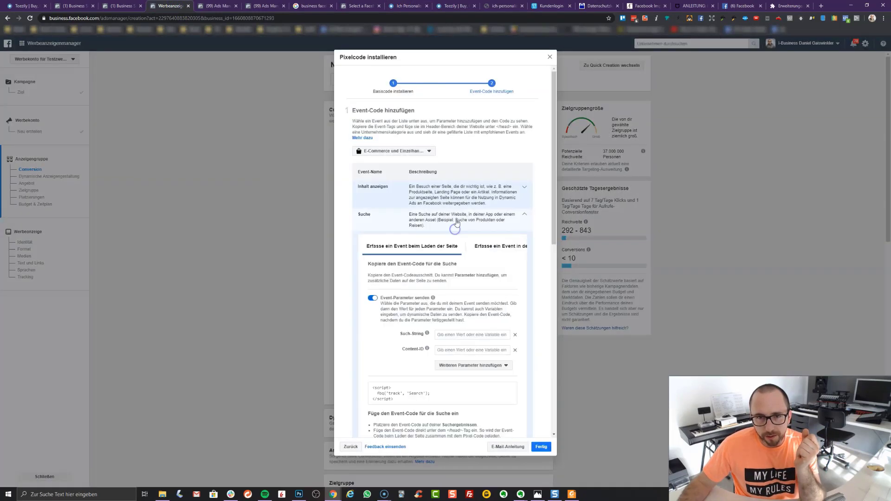
pyautogui.click(540, 446)
# - Review the available conversion events for the ad set and choose "In den Einkaufswagen"
pyautogui.click(475, 229)
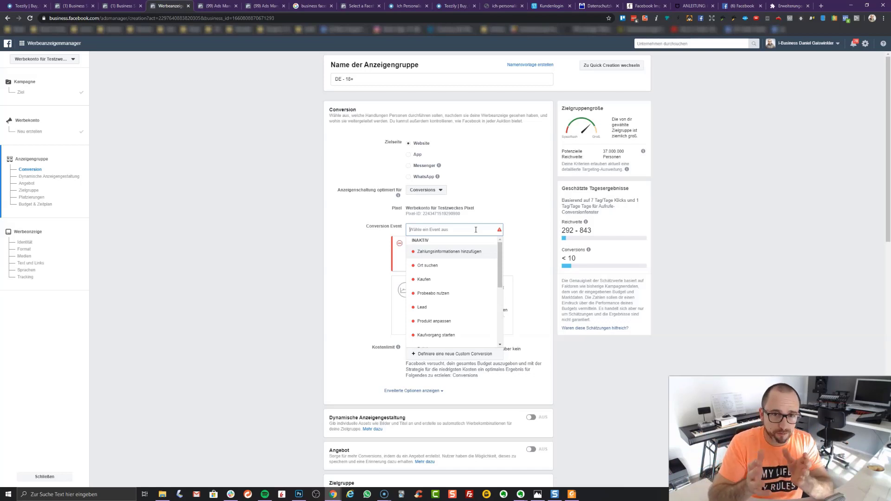
pyautogui.scroll(-5, 450, 278)
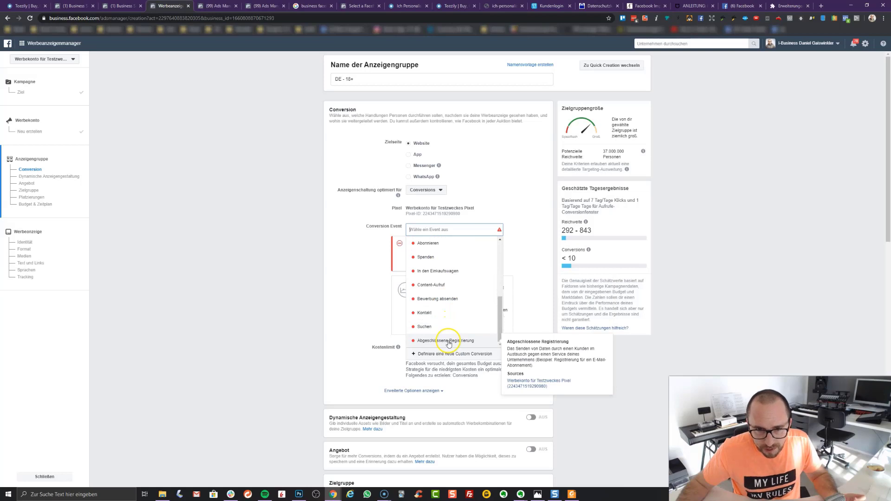
pyautogui.scroll(5, 449, 344)
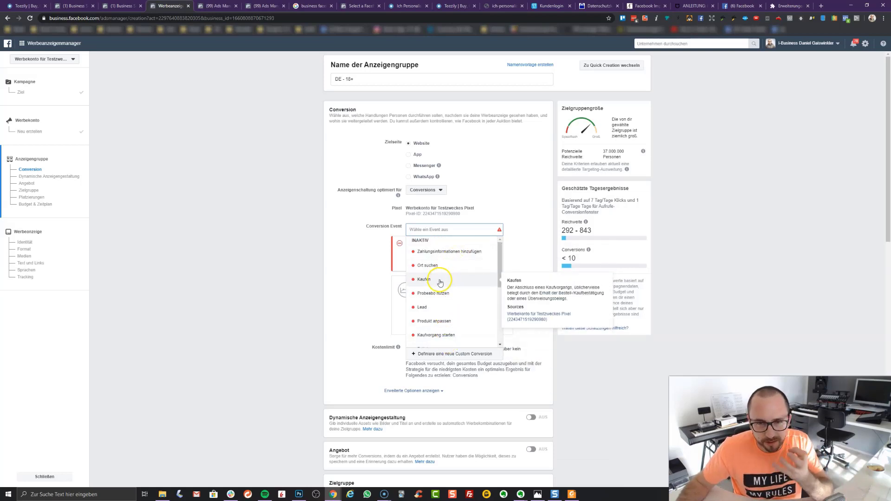
pyautogui.scroll(-3, 441, 285)
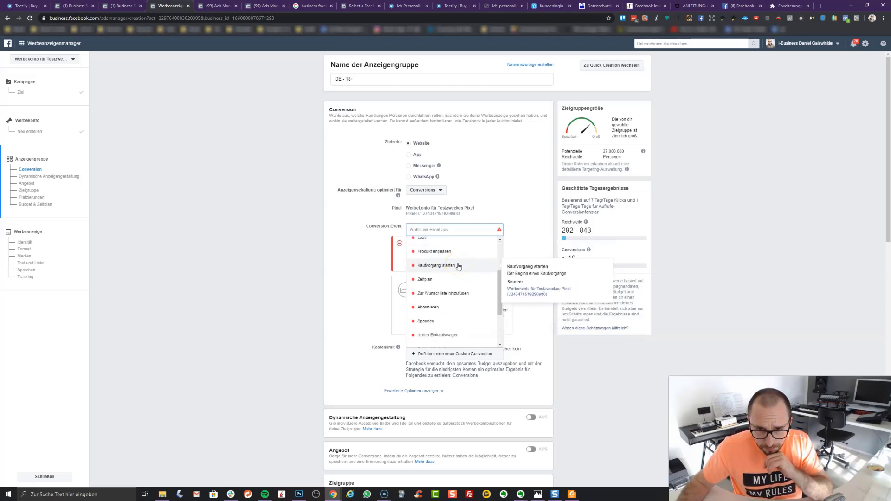
pyautogui.click(441, 334)
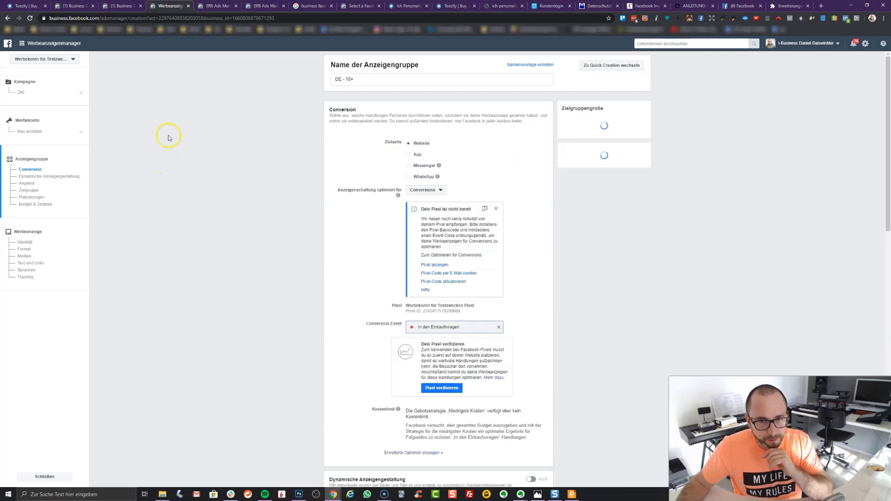
# - Reload the ad creation page and resume the saved Conversions campaign draft
pyautogui.click(33, 20)
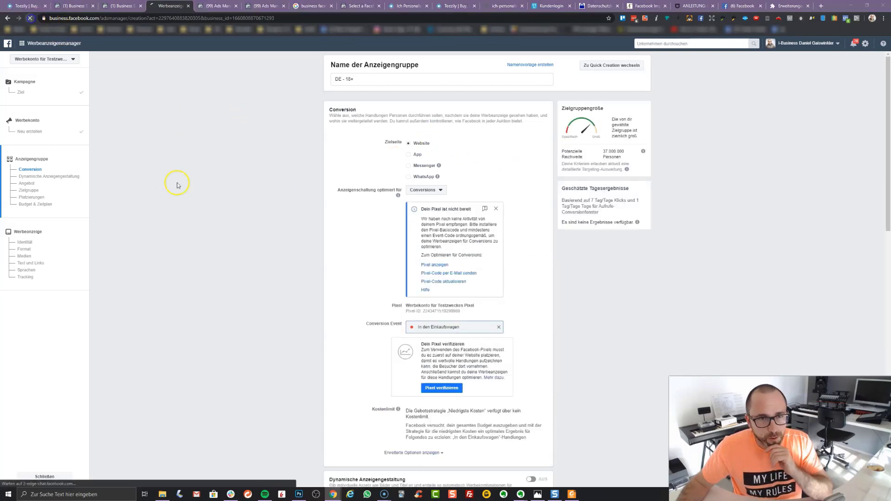
pyautogui.click(466, 58)
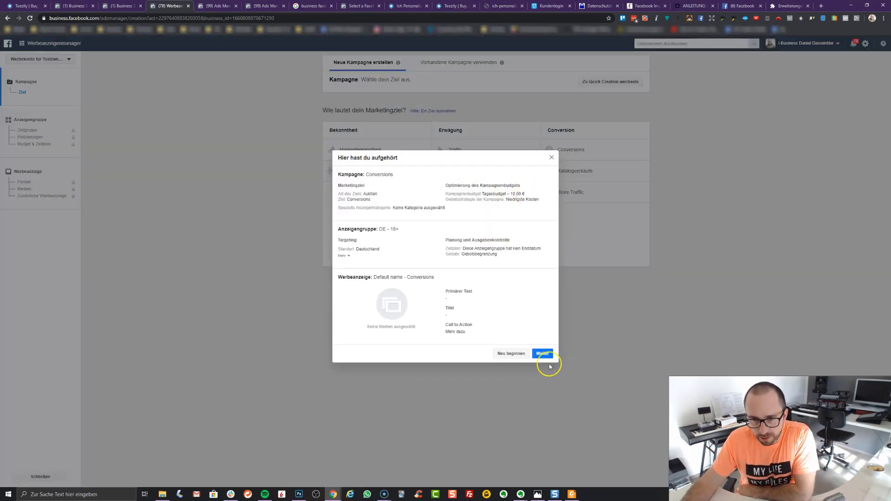
pyautogui.click(542, 353)
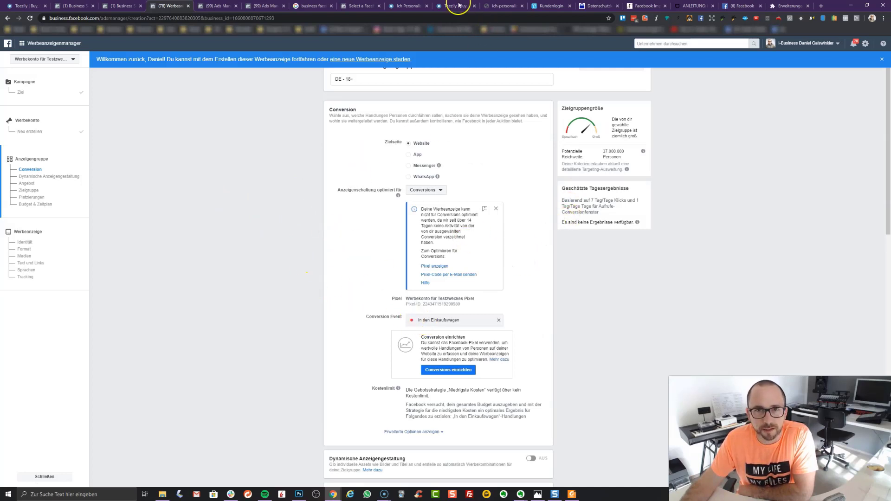
# - On the Teezily product page, personalize the T-shirt with "Warenkorb", choose size M and proceed to the checkout
pyautogui.click(408, 5)
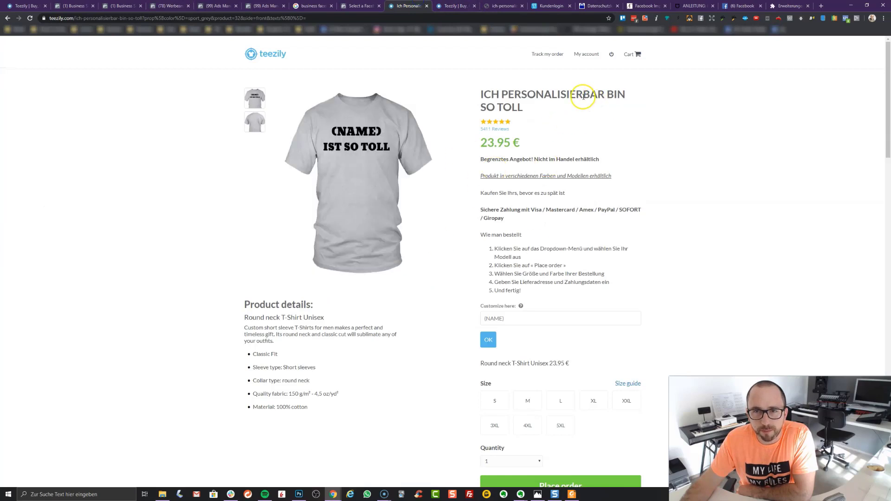
pyautogui.scroll(-1, 554, 420)
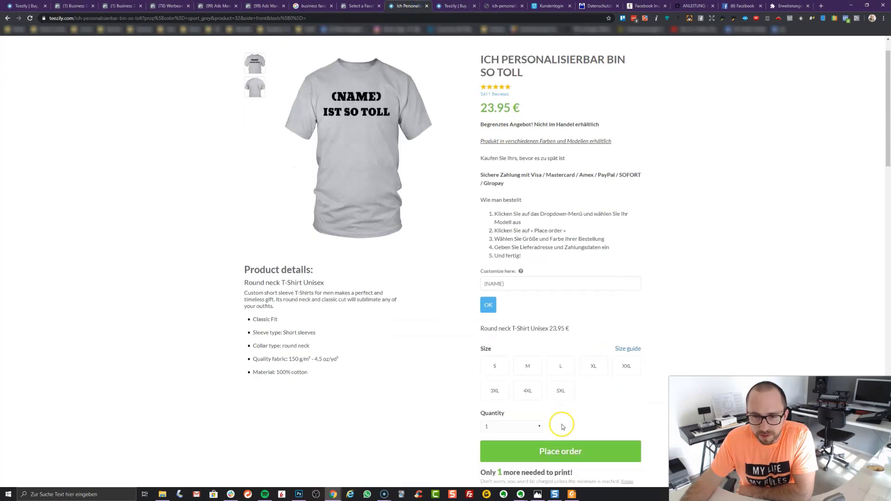
pyautogui.click(527, 365)
pyautogui.click(549, 453)
pyautogui.click(536, 318)
pyautogui.write('Warenkorb')
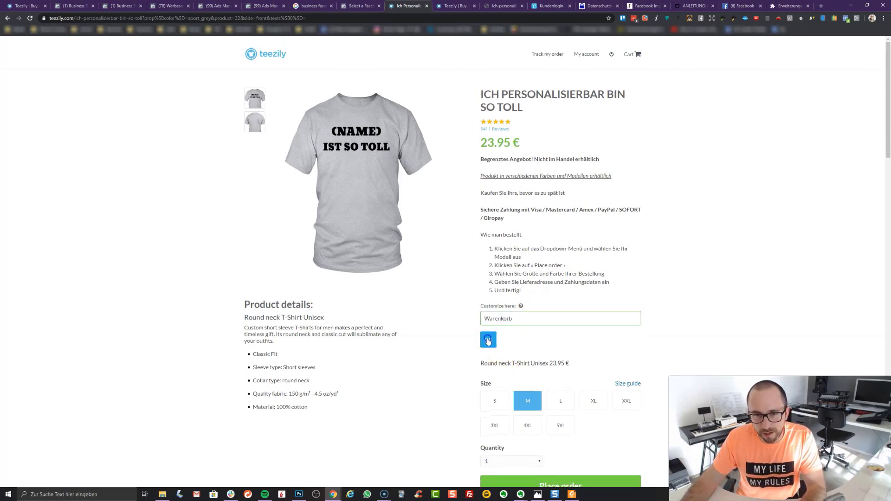
pyautogui.click(488, 339)
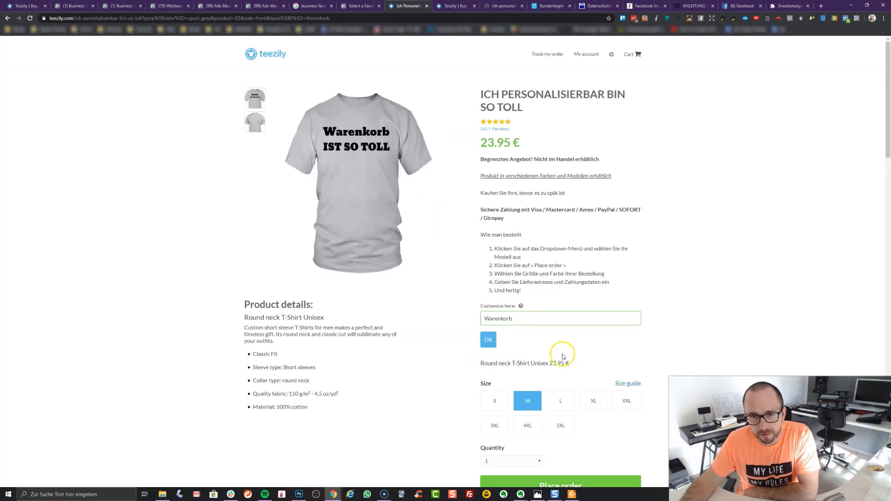
pyautogui.click(573, 480)
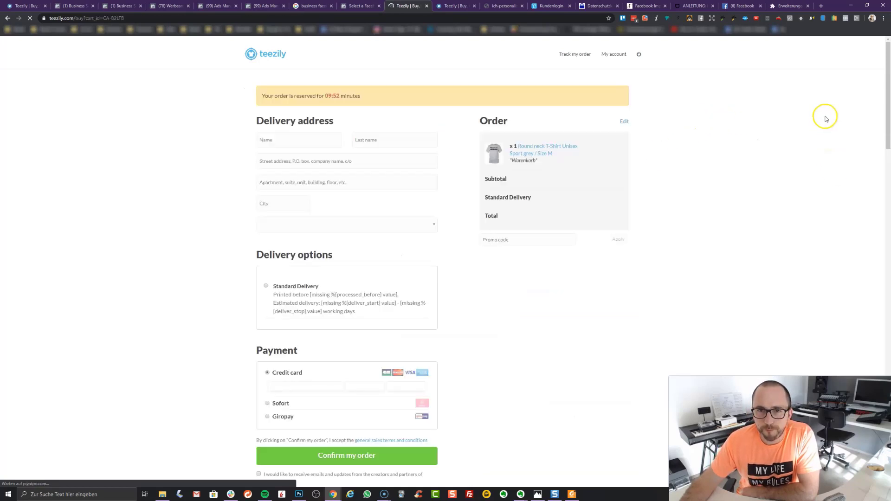
# - Examine the InitiateCheckout pixel event details on the checkout page, then switch back to the Facebook Ads Manager
pyautogui.click(845, 19)
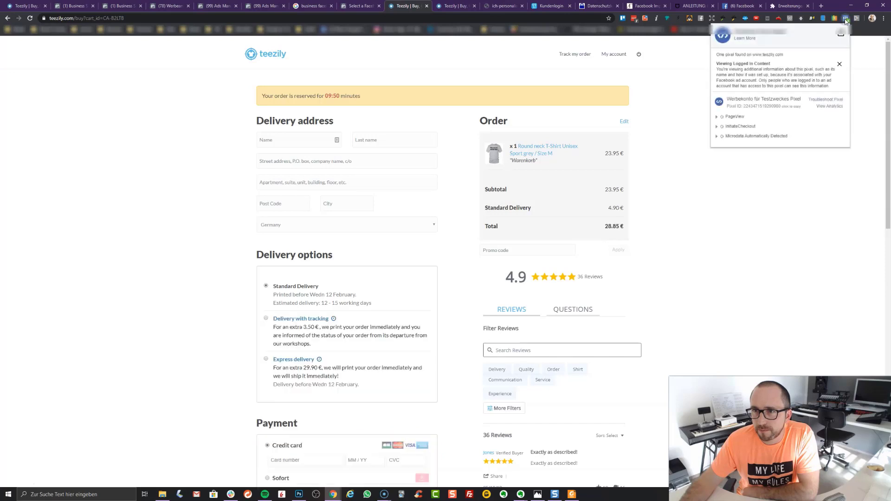
pyautogui.click(718, 126)
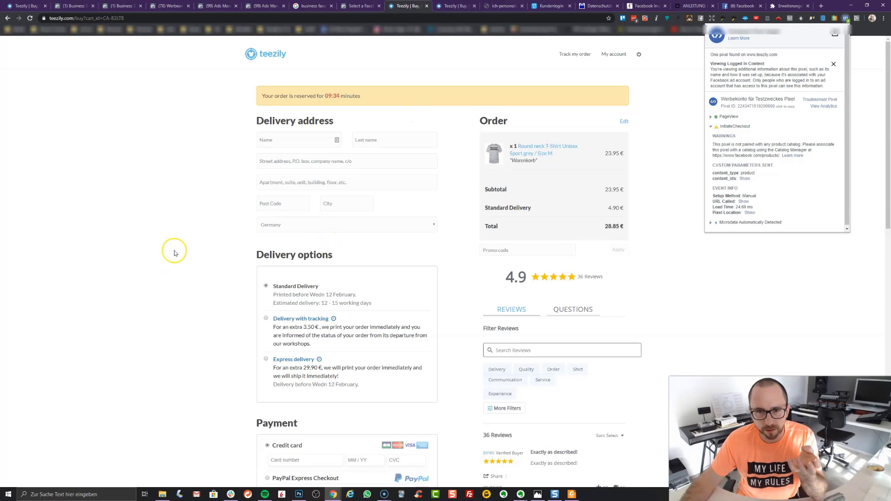
pyautogui.scroll(-4, 176, 251)
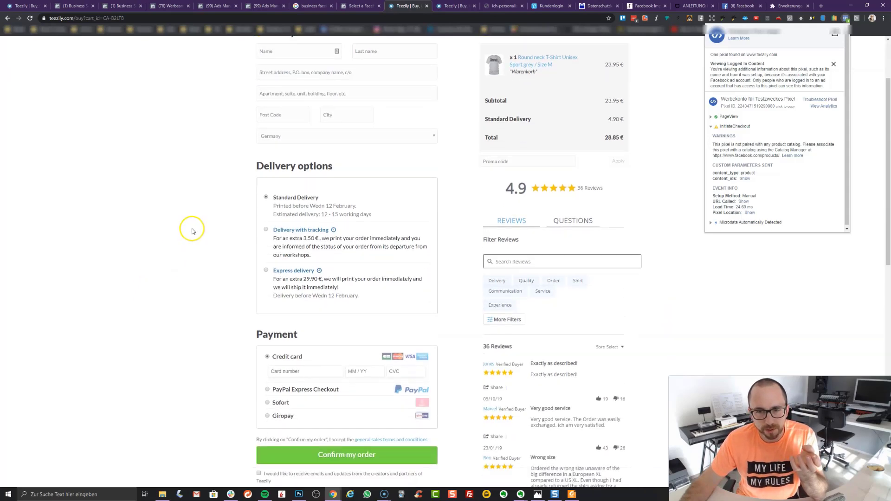
pyautogui.scroll(4, 189, 231)
pyautogui.click(361, 6)
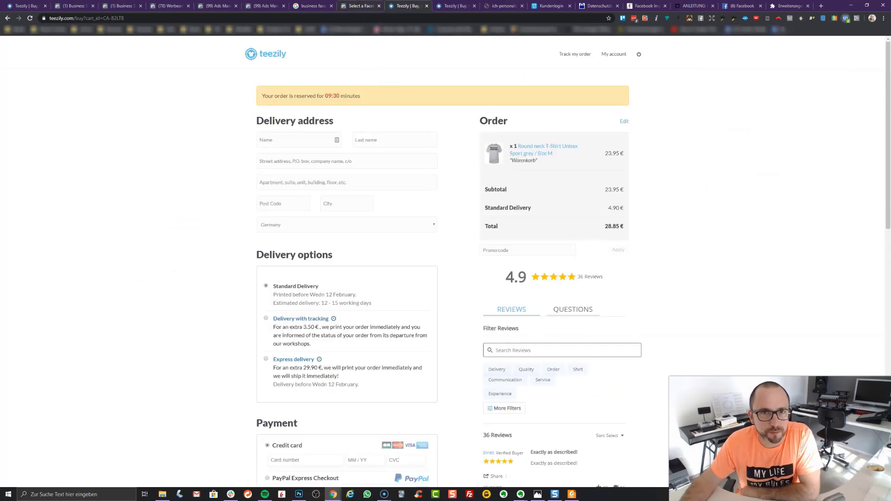
pyautogui.hotkey('ctrl', 'Tab')
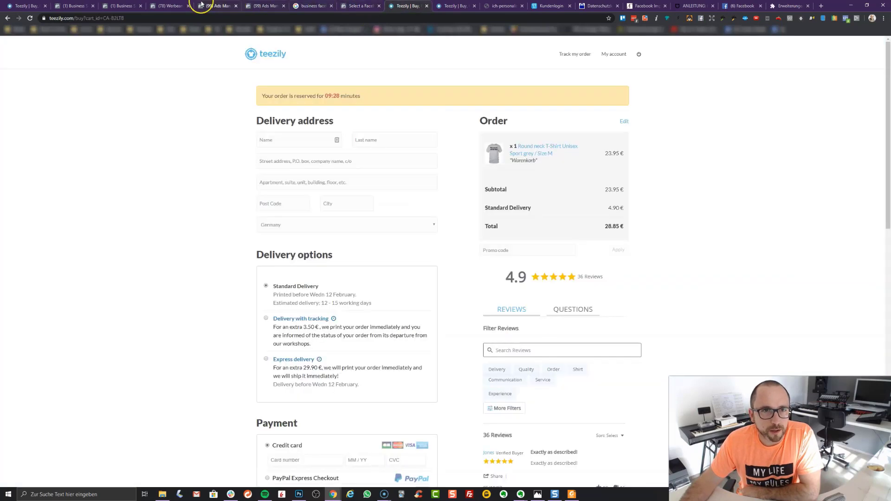
pyautogui.hotkey('ctrl', '4')
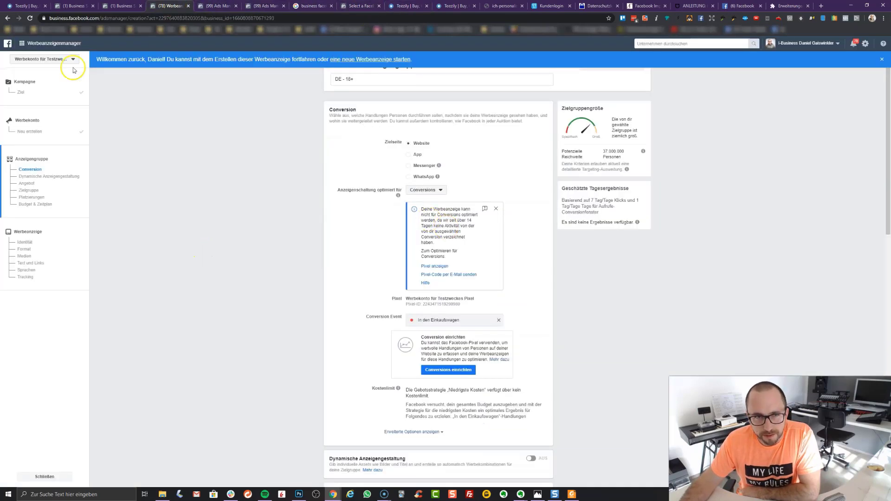
# - Reload the ad creation page once more and continue with the saved Conversions campaign draft
pyautogui.click(30, 18)
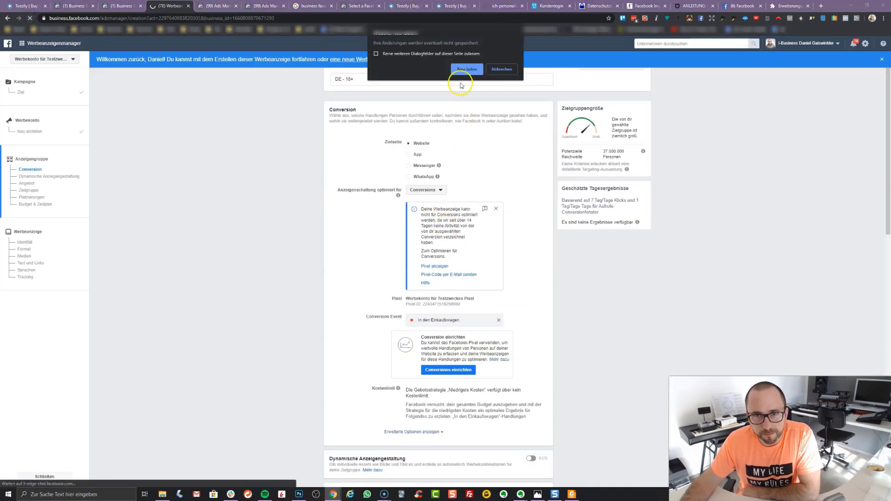
pyautogui.click(467, 69)
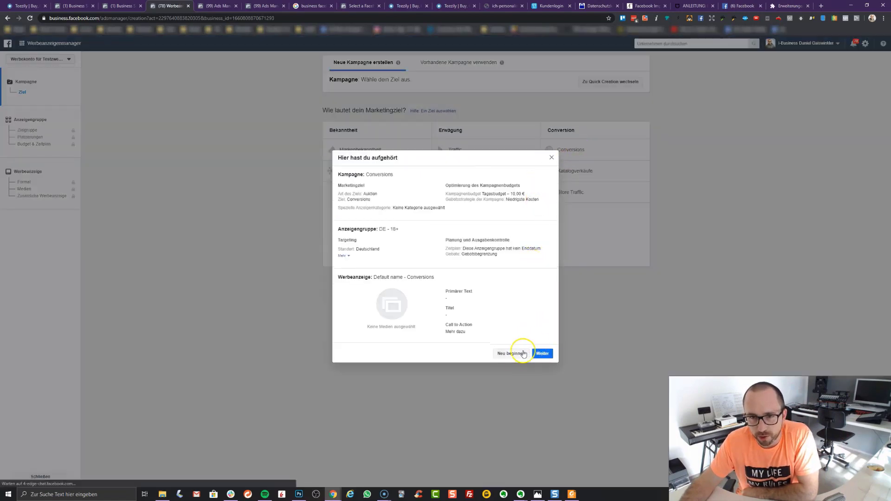
pyautogui.click(541, 354)
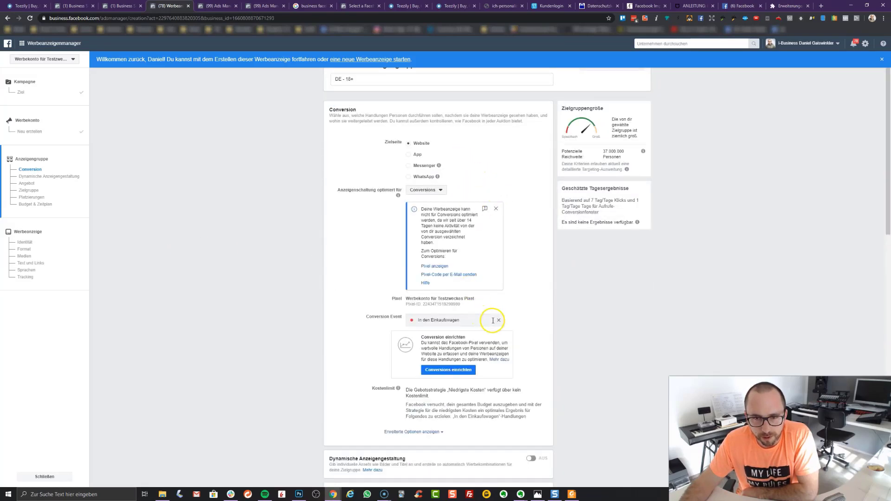
# - Clear the ad set's conversion event, review the available events and select "In den Einkaufswagen" again
pyautogui.click(499, 322)
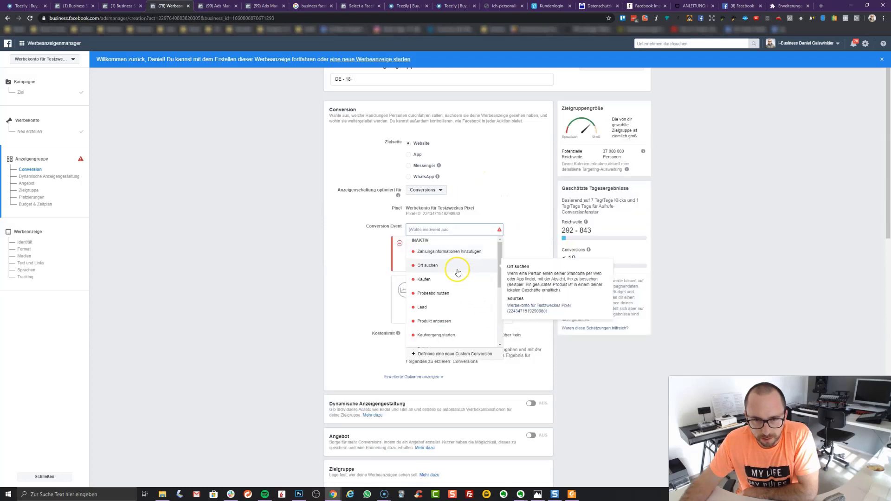
pyautogui.scroll(5, 445, 297)
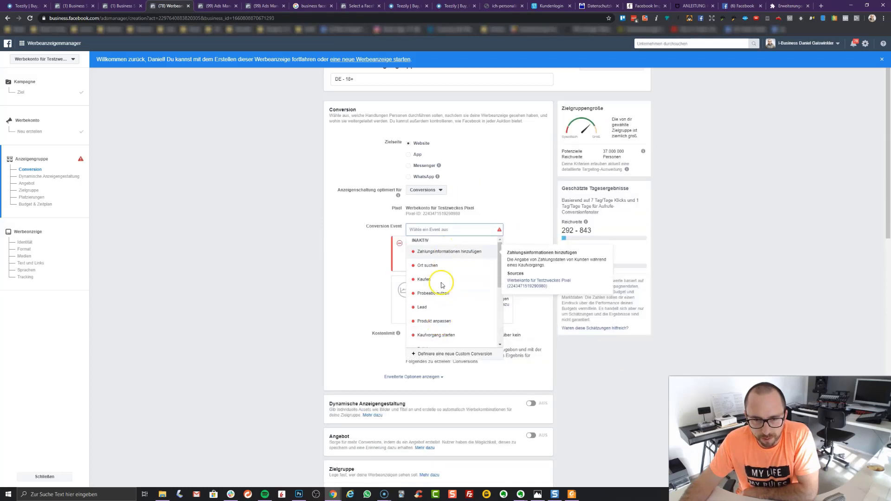
pyautogui.scroll(-1, 438, 295)
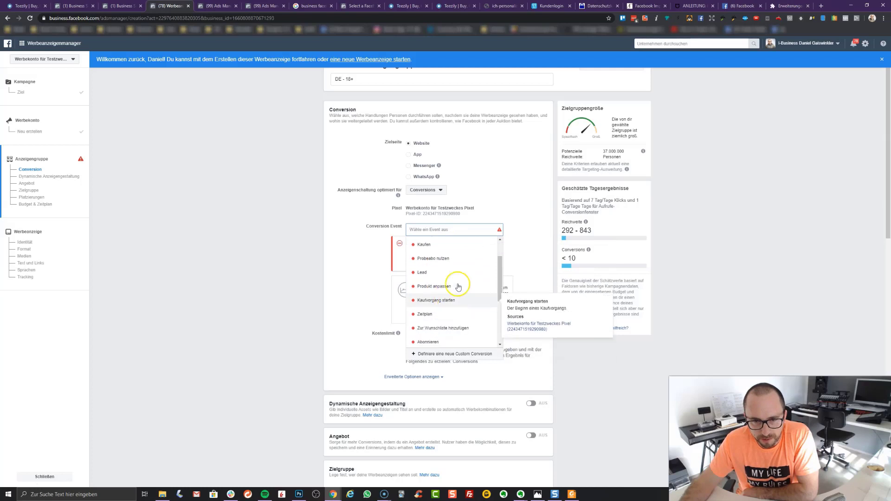
pyautogui.scroll(-1, 439, 325)
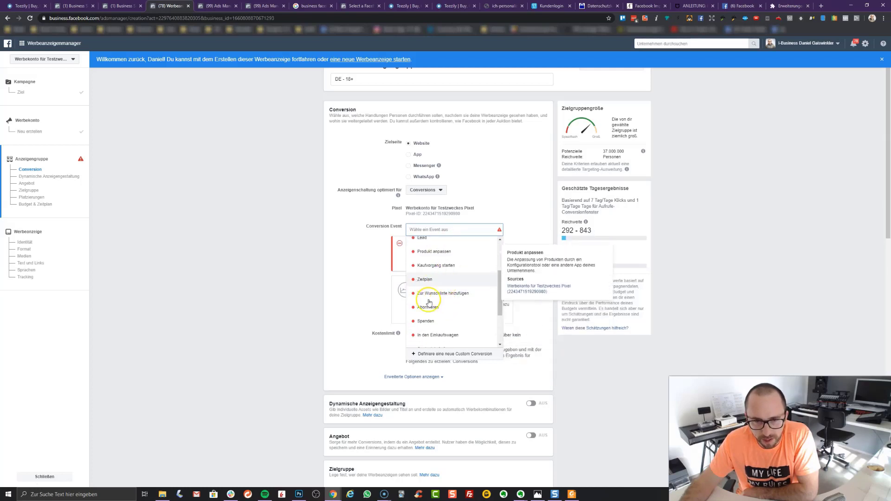
pyautogui.click(436, 334)
# - Set the target audience's age range in the ad set to 25–54
pyautogui.scroll(-2, 369, 239)
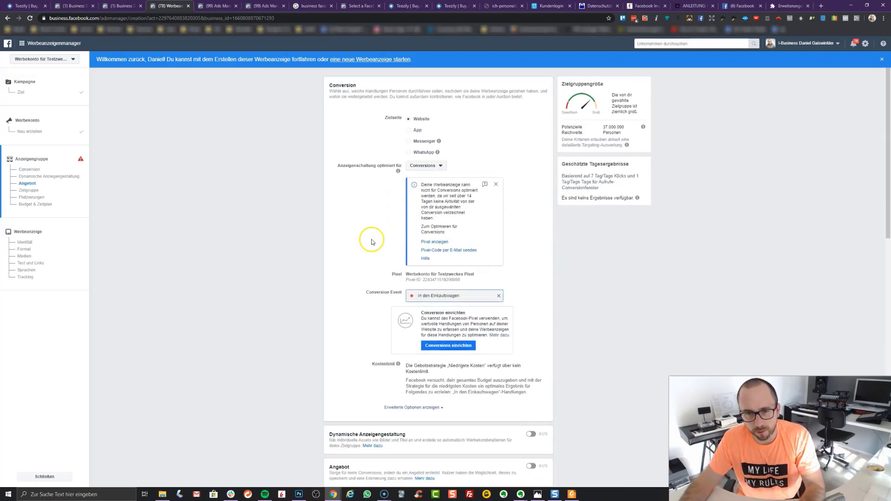
pyautogui.scroll(-2, 533, 273)
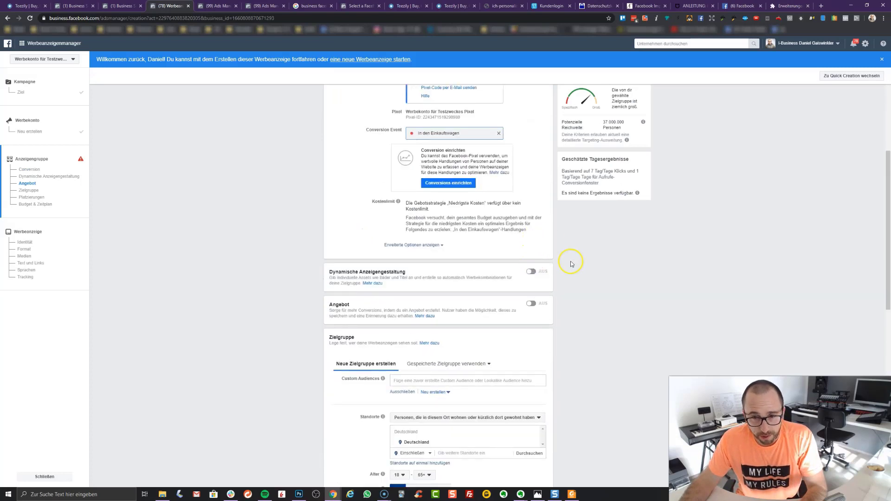
pyautogui.scroll(-1, 590, 272)
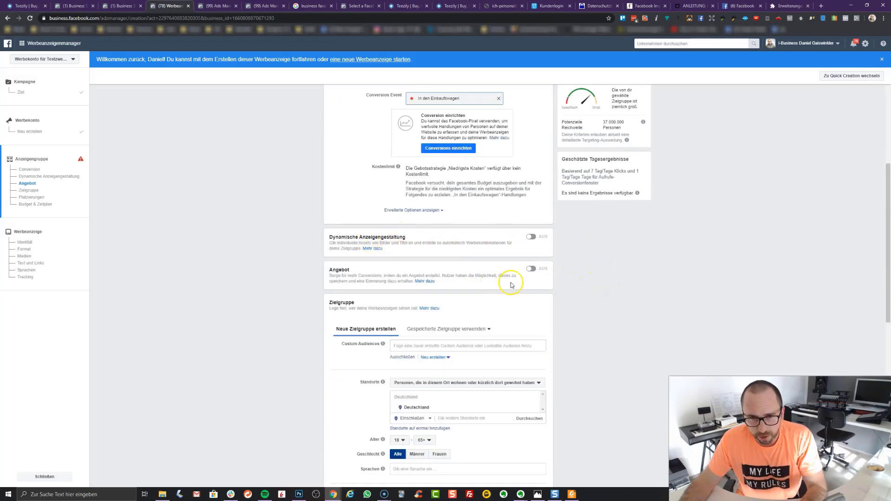
pyautogui.scroll(-3, 590, 293)
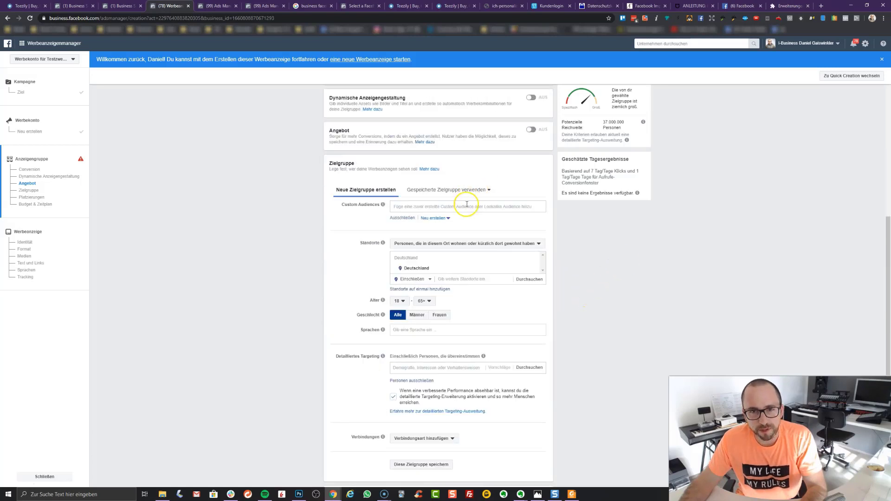
pyautogui.scroll(-2, 464, 217)
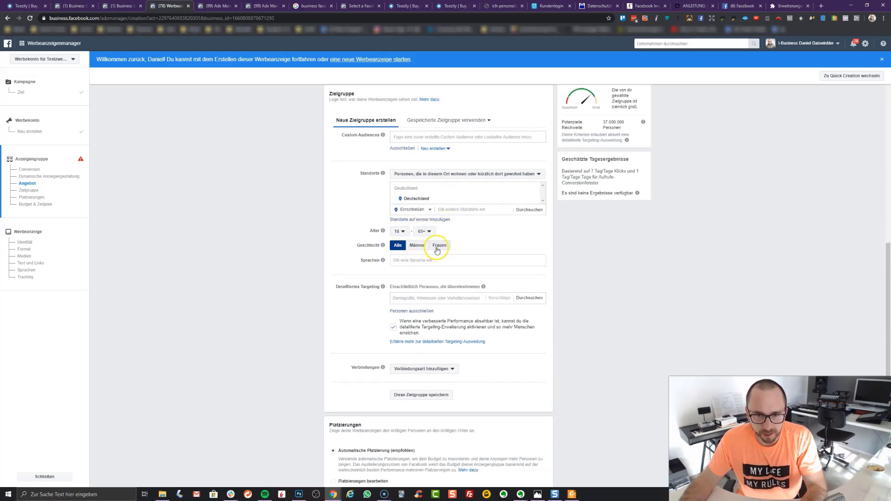
pyautogui.click(403, 232)
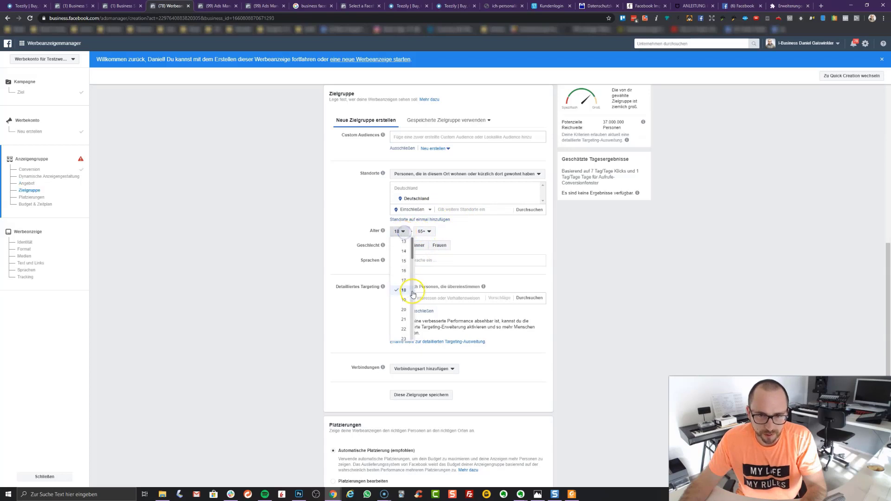
pyautogui.click(404, 324)
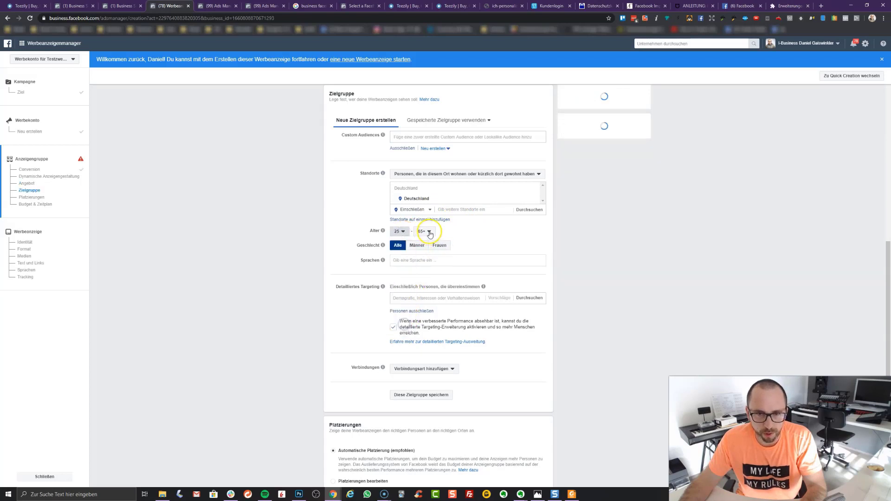
pyautogui.click(429, 232)
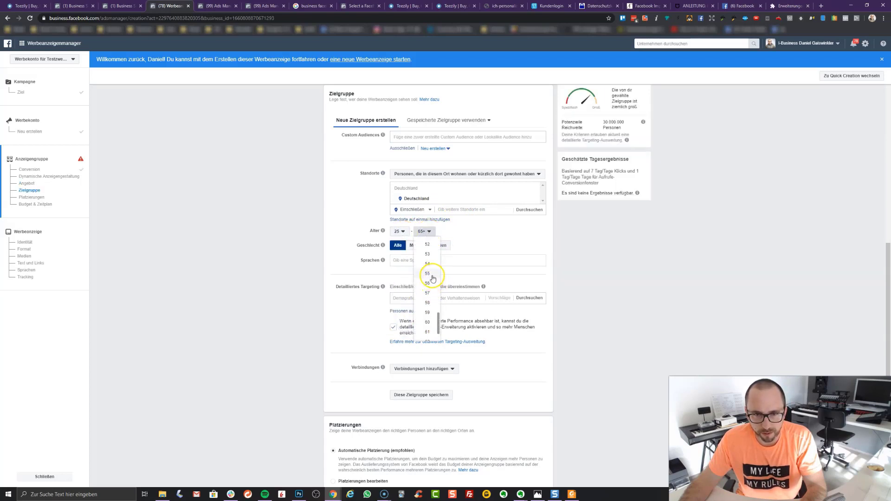
pyautogui.click(427, 263)
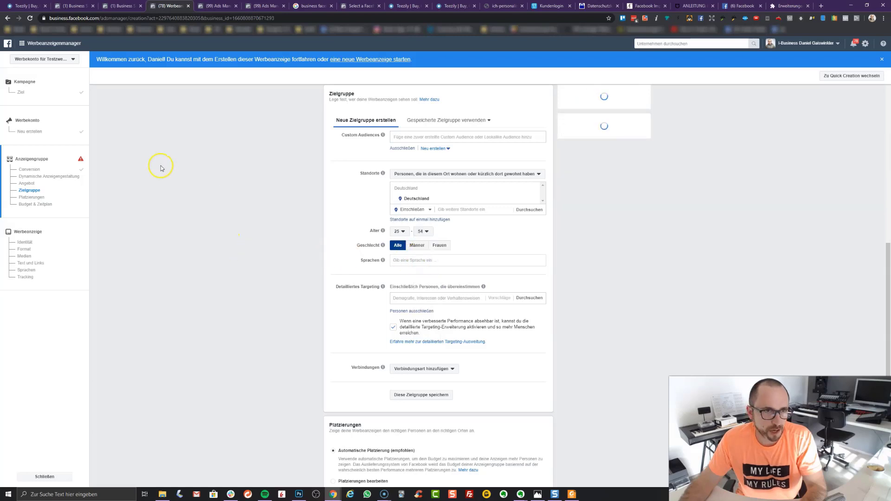
# - Open Audience Insights in a new browser tab and choose "Jeder auf Facebook" as the starting audience
pyautogui.click(51, 43)
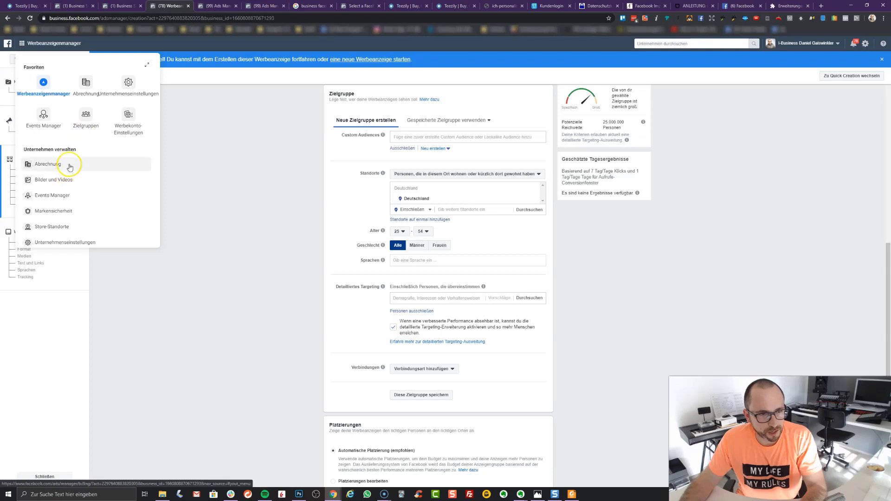
pyautogui.scroll(-1, 66, 167)
pyautogui.scroll(-3, 67, 166)
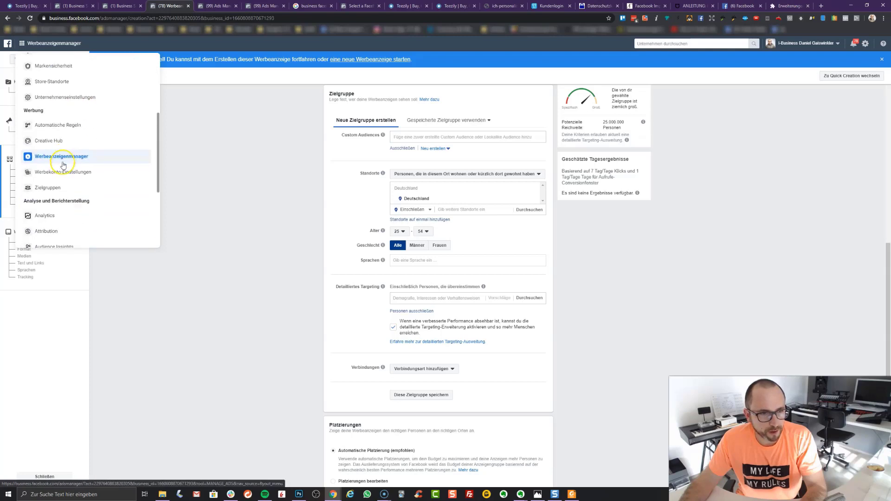
pyautogui.scroll(-2, 84, 195)
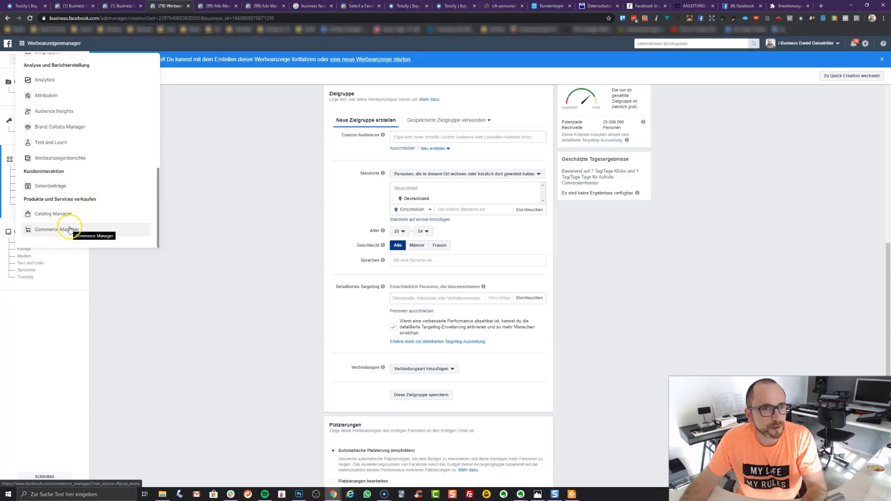
pyautogui.scroll(1, 63, 230)
pyautogui.middleClick(50, 148)
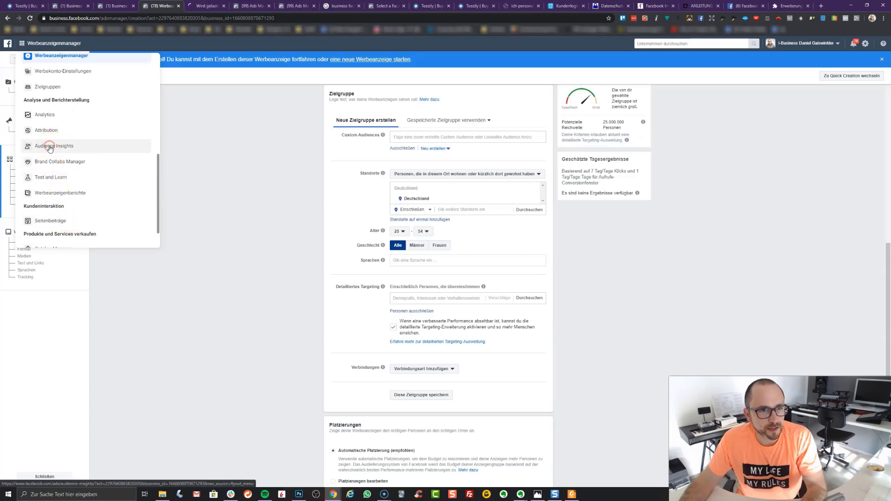
pyautogui.click(207, 6)
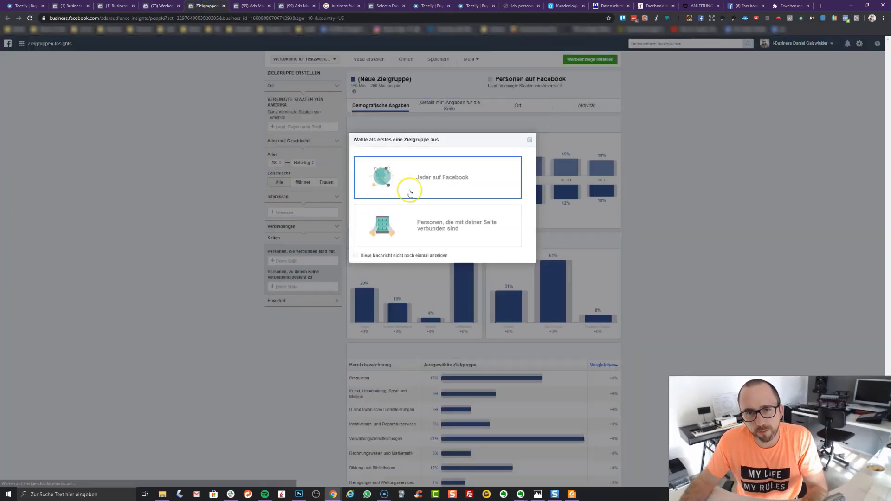
pyautogui.moveTo(424, 181); pyautogui.dragTo(469, 178)
pyautogui.click(424, 182)
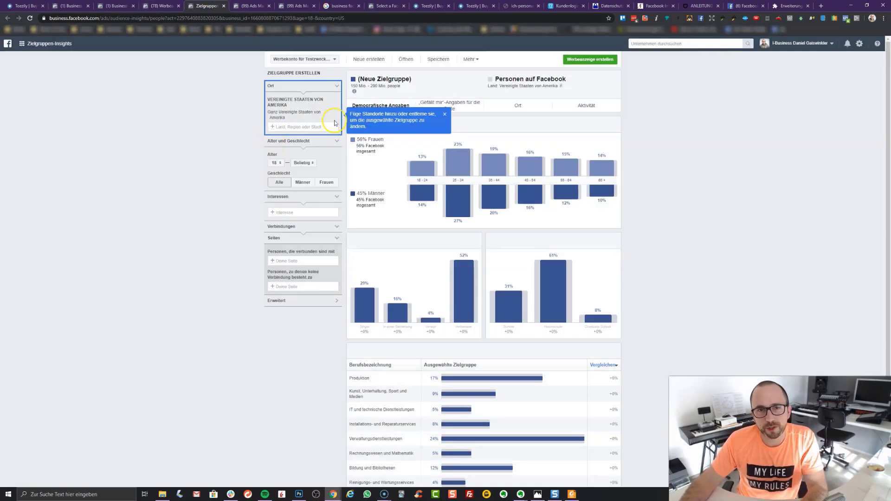
# - Add Deutschland as the audience location and remove the United States
pyautogui.click(334, 122)
pyautogui.write('deutschl')
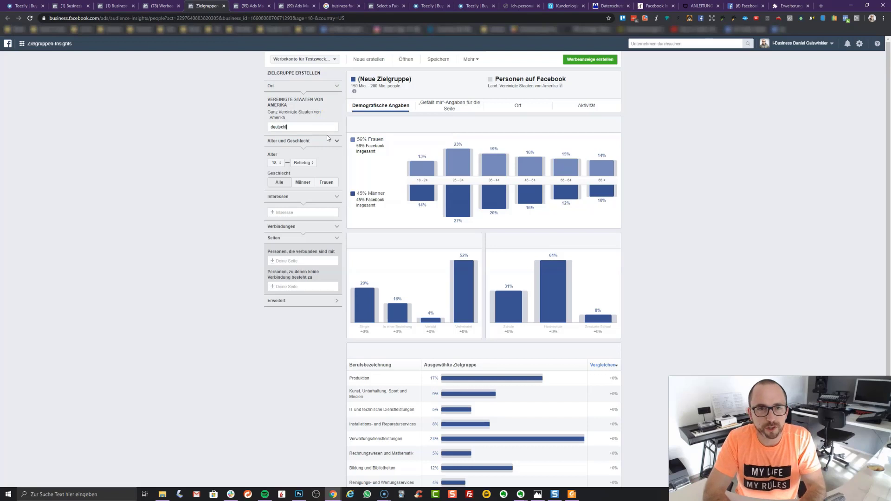
pyautogui.click(327, 131)
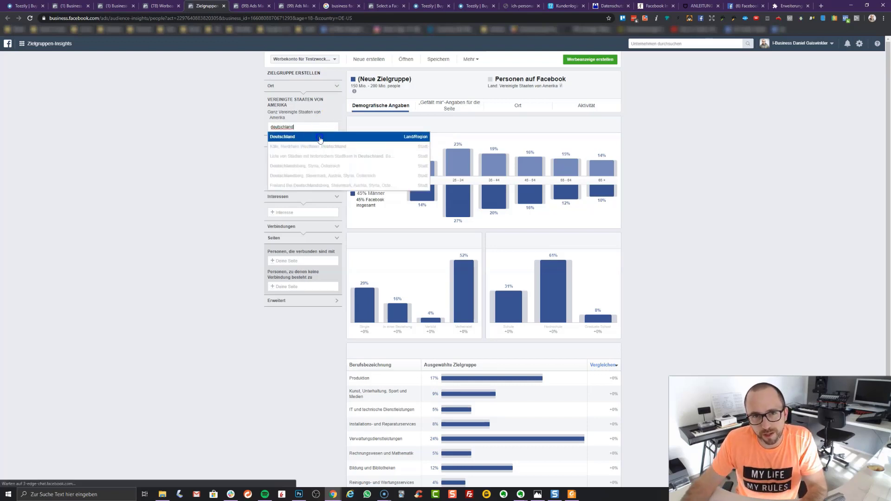
pyautogui.click(320, 137)
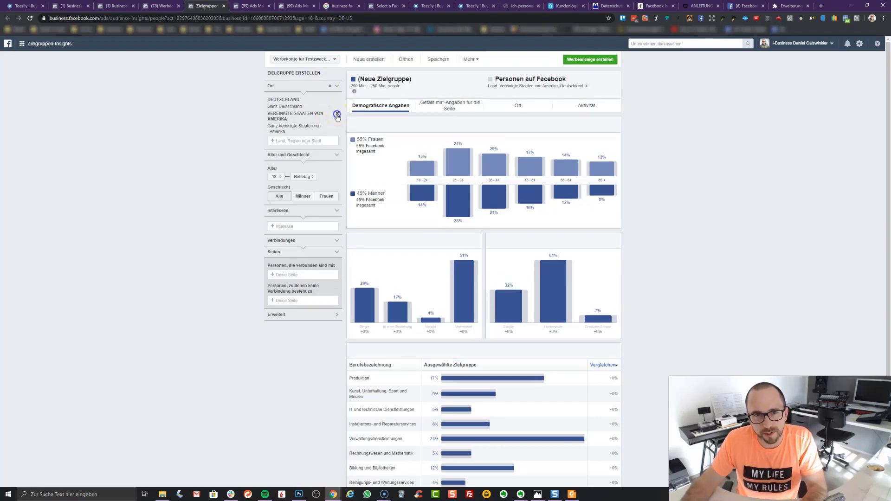
pyautogui.click(337, 115)
# - Add "Handball" to the audience interests, both as an employer and as an additional interest
pyautogui.click(298, 201)
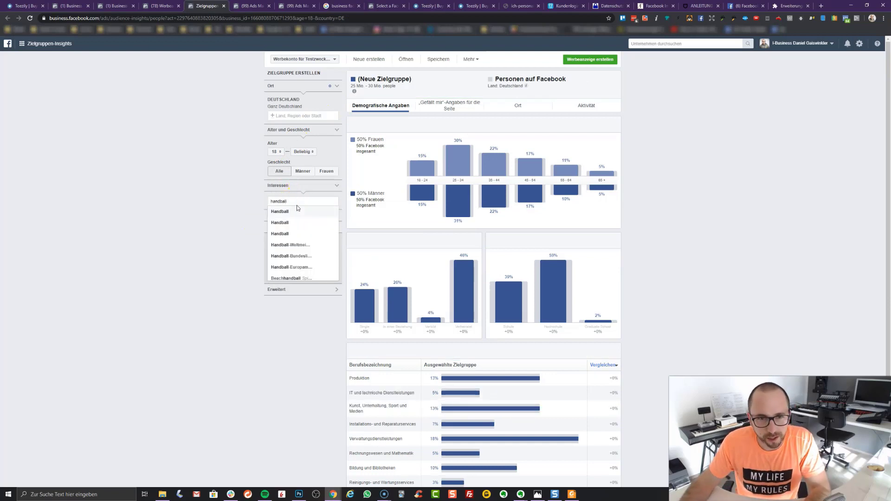
pyautogui.scroll(-3, 302, 269)
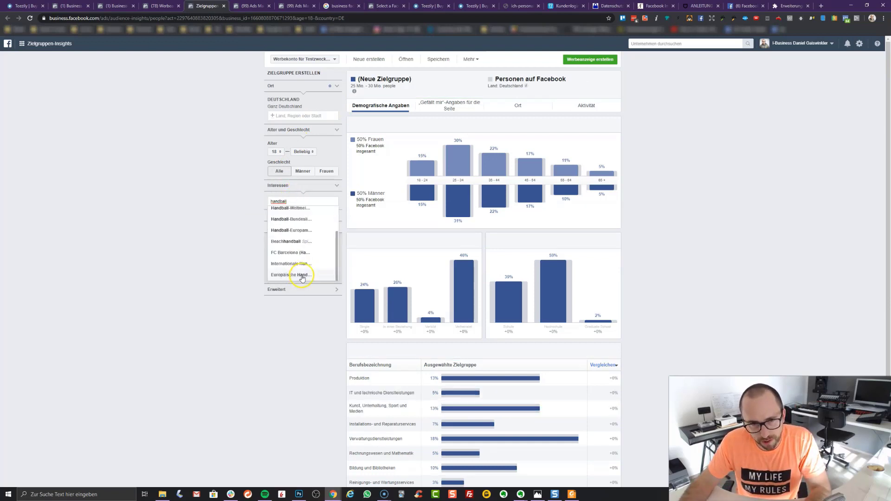
pyautogui.scroll(3, 306, 255)
pyautogui.click(312, 212)
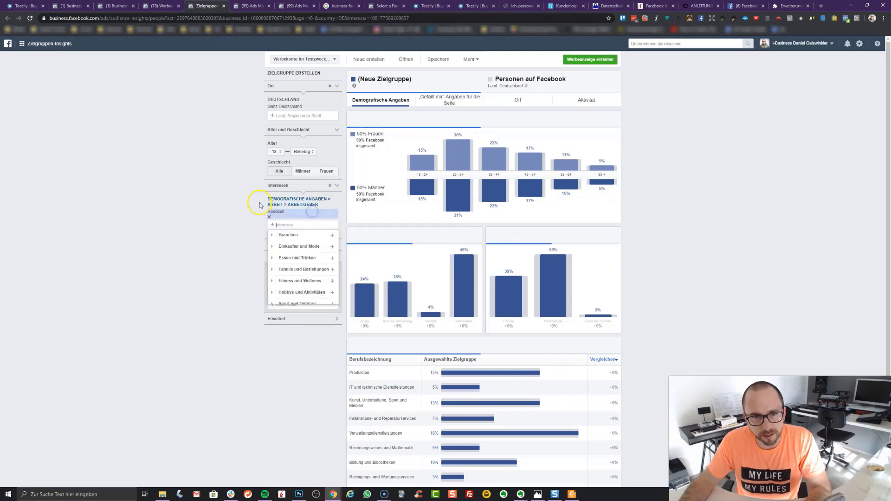
pyautogui.doubleClick(279, 213)
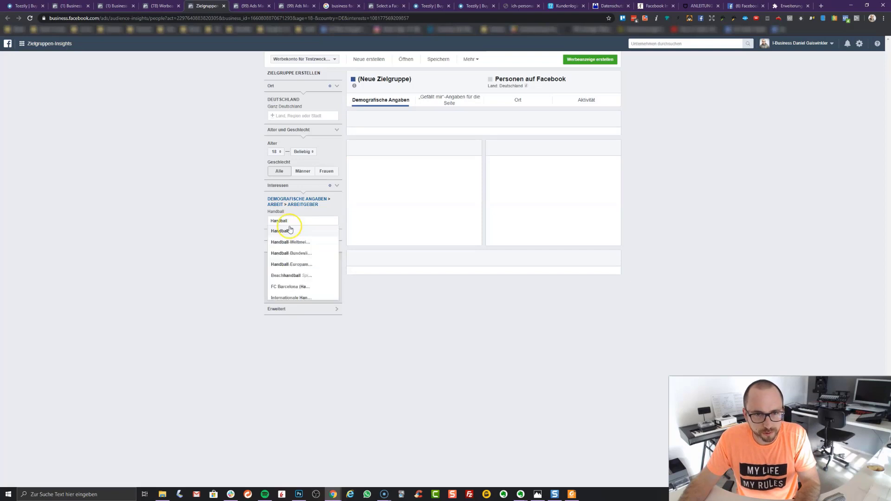
pyautogui.click(284, 231)
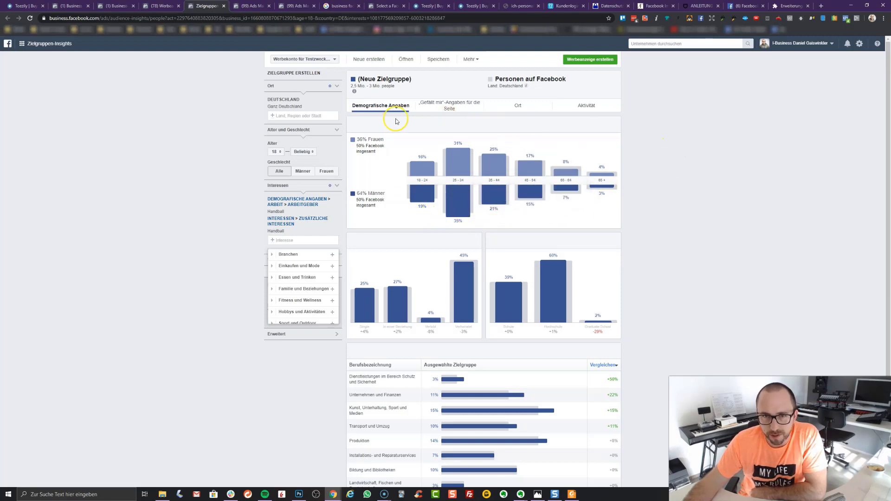
# - Examine the page likes of the Handball audience, expanding the category list to show all entries
pyautogui.click(443, 104)
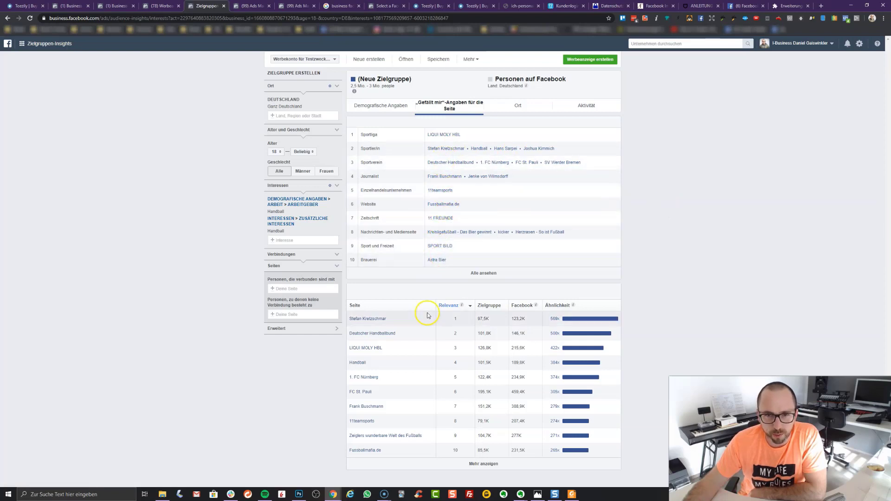
pyautogui.click(477, 273)
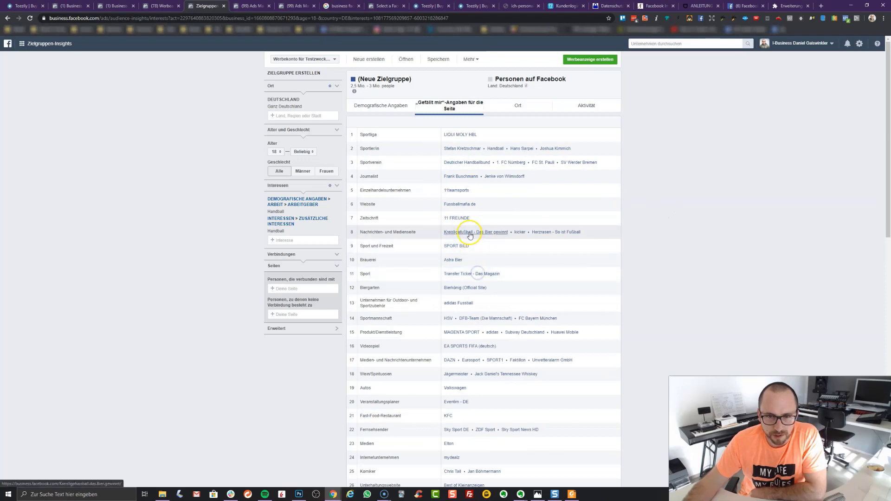
pyautogui.scroll(-1, 496, 232)
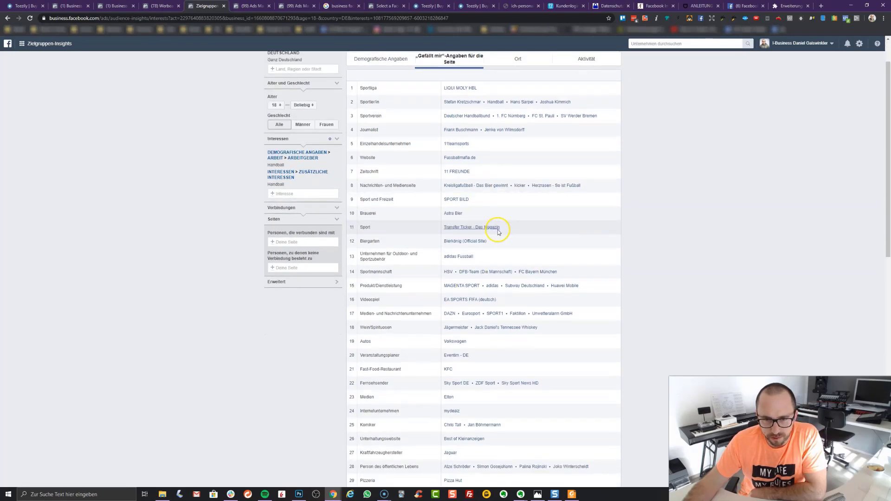
pyautogui.scroll(-3, 497, 230)
pyautogui.scroll(-4, 470, 297)
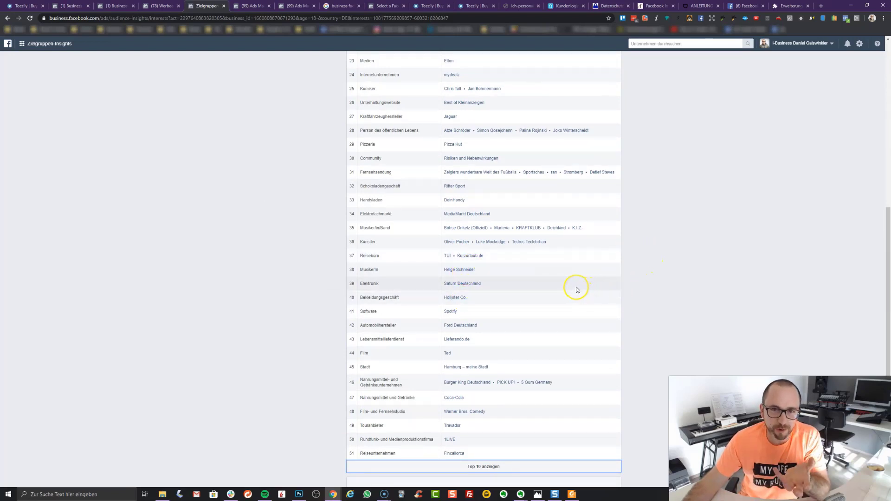
pyautogui.scroll(-2, 577, 289)
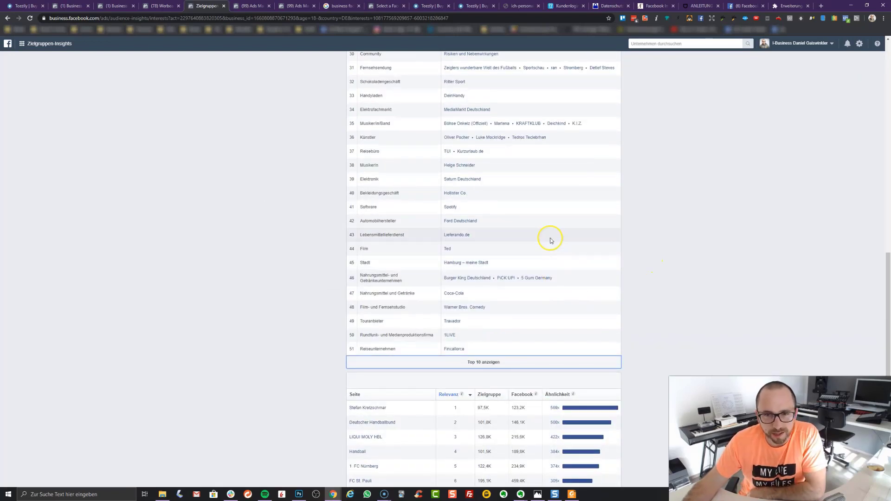
# - Examine the ranked page table of the Handball audience, comparing the pages' relevance and affinity
pyautogui.scroll(-1, 536, 251)
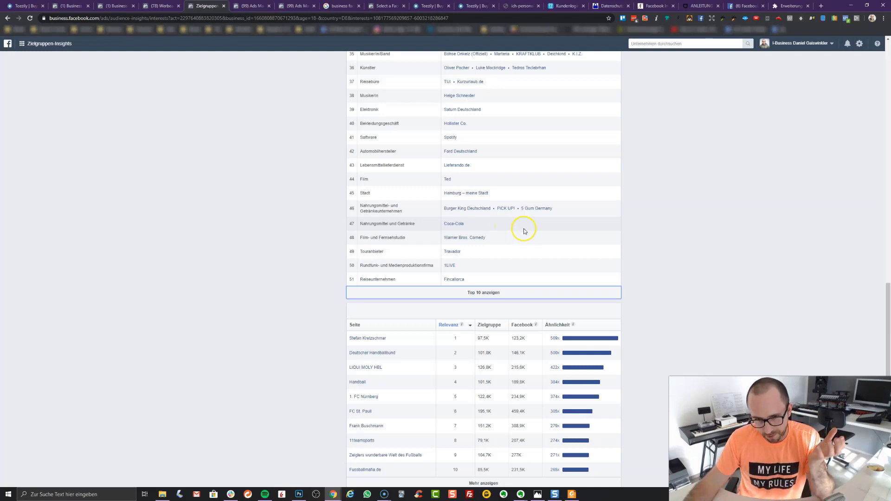
pyautogui.scroll(-1, 617, 260)
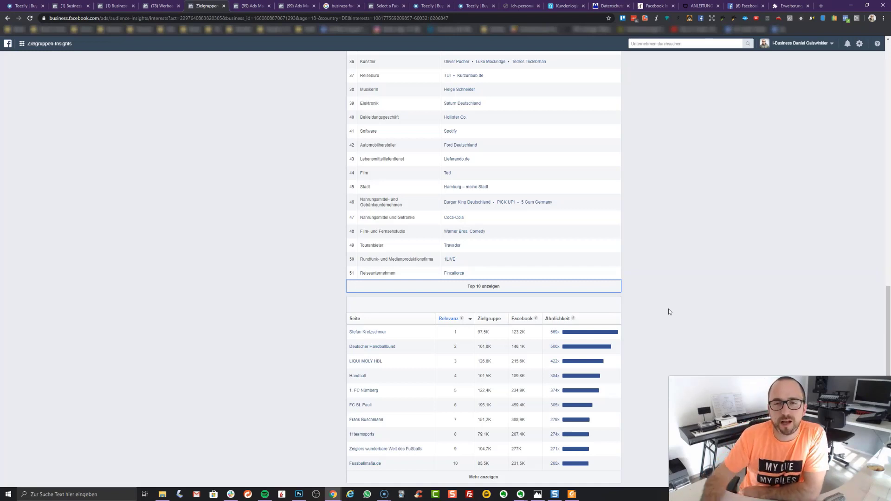
pyautogui.click(300, 305)
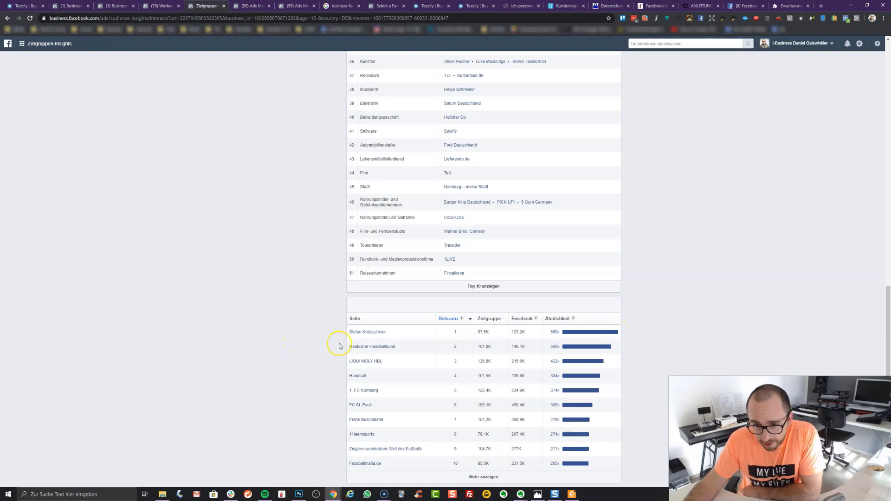
pyautogui.moveTo(553, 332)
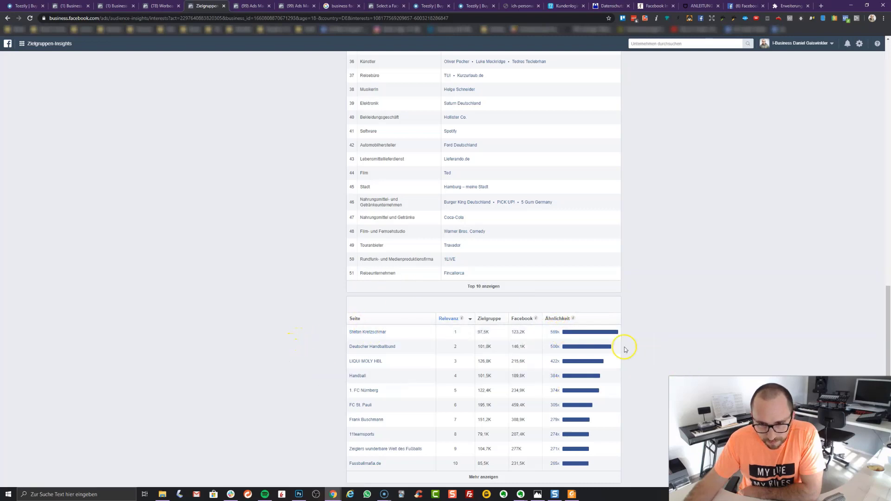
pyautogui.moveTo(574, 319)
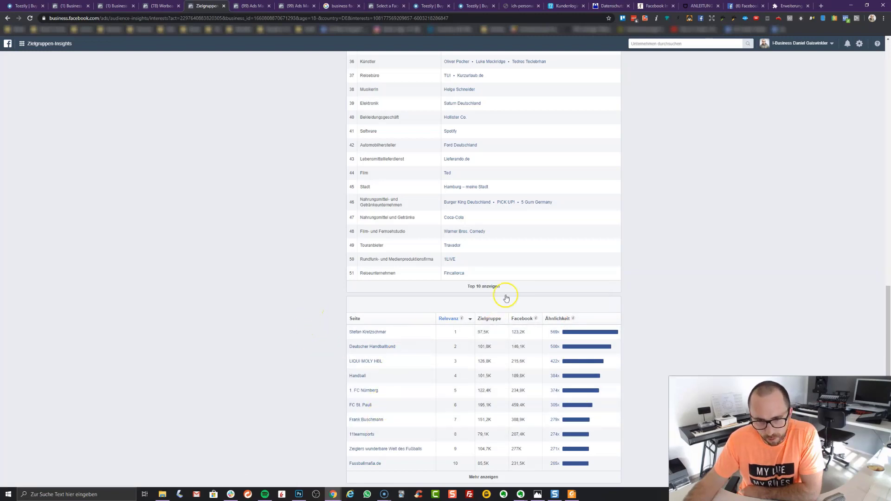
pyautogui.click(388, 332)
# - Remove the employer entry "Handball" from the audience interests, keeping the additional interest
pyautogui.scroll(12, 613, 181)
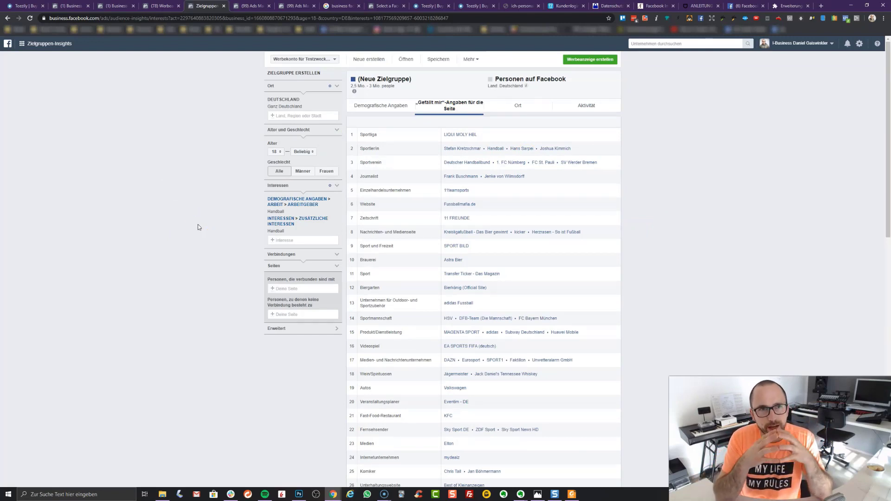
pyautogui.moveTo(333, 212)
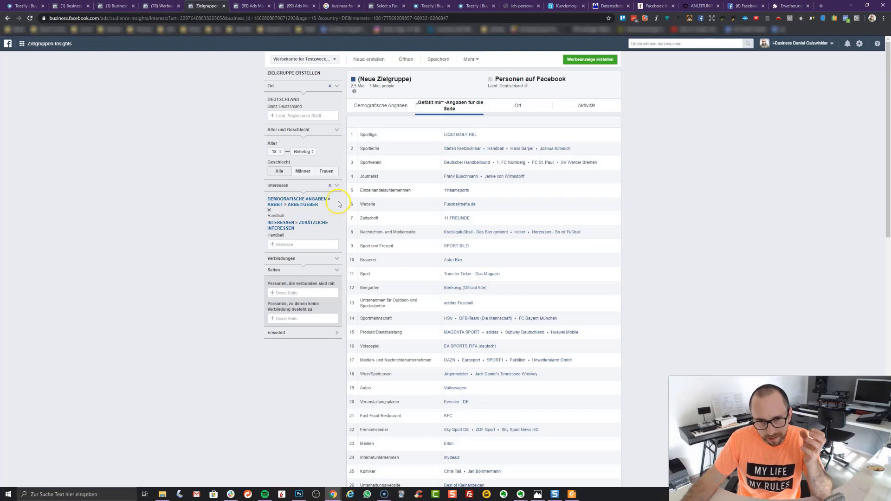
pyautogui.click(269, 217)
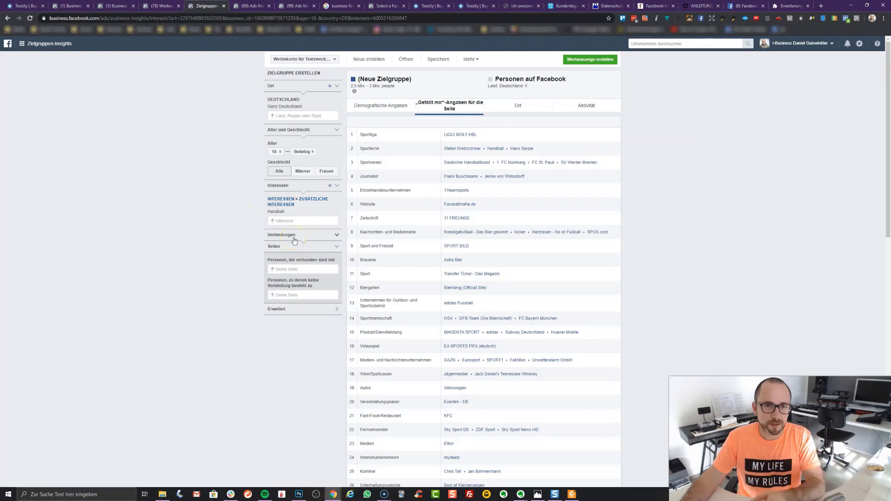
# - Look up the top-ranked pages "Stefan Kretzschmar" and "Deutscher Handballbund" as additional audience interests
pyautogui.click(295, 221)
pyautogui.write('Stefan Kretzschmar')
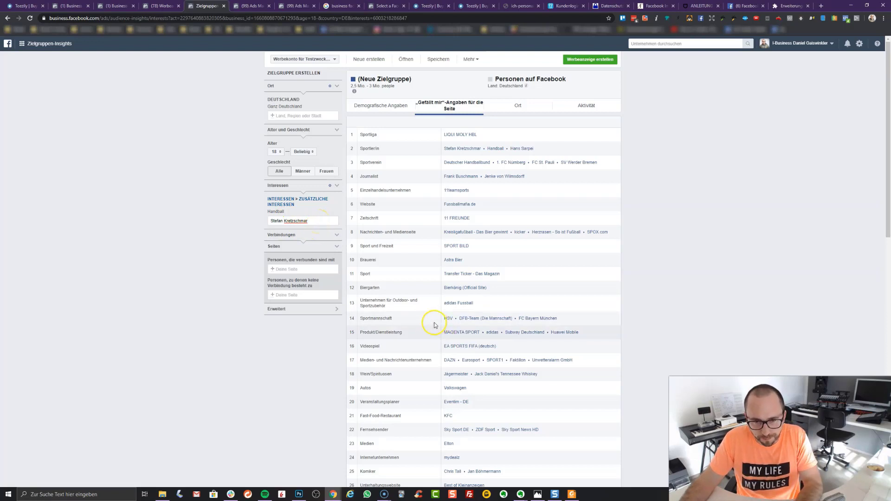
pyautogui.scroll(-10, 315, 318)
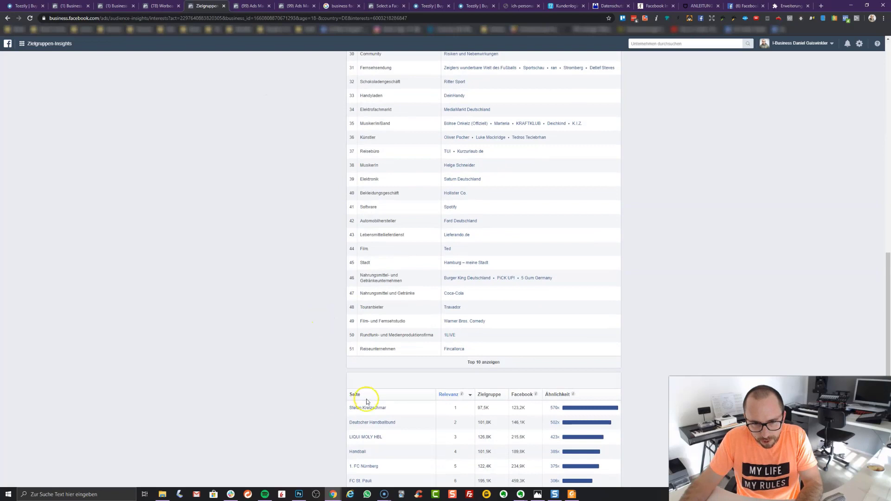
pyautogui.tripleClick(399, 422)
pyautogui.hotkey('ctrl', 'c')
pyautogui.scroll(2, 277, 255)
pyautogui.scroll(8, 277, 255)
pyautogui.click(292, 221)
pyautogui.hotkey('ctrl', 'v')
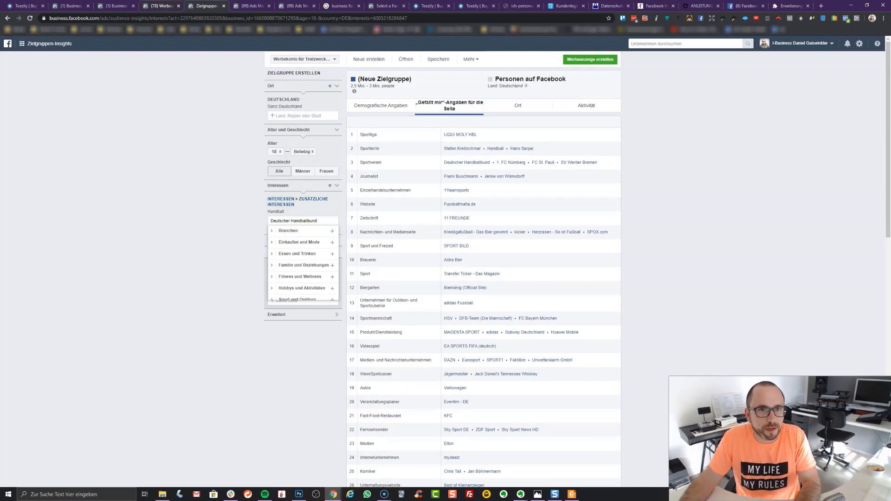
# - Switch to the Werbeanzeigenmanager ad set and search its detailed targeting for "Deutscher Handballbund"
pyautogui.click(160, 6)
pyautogui.click(398, 298)
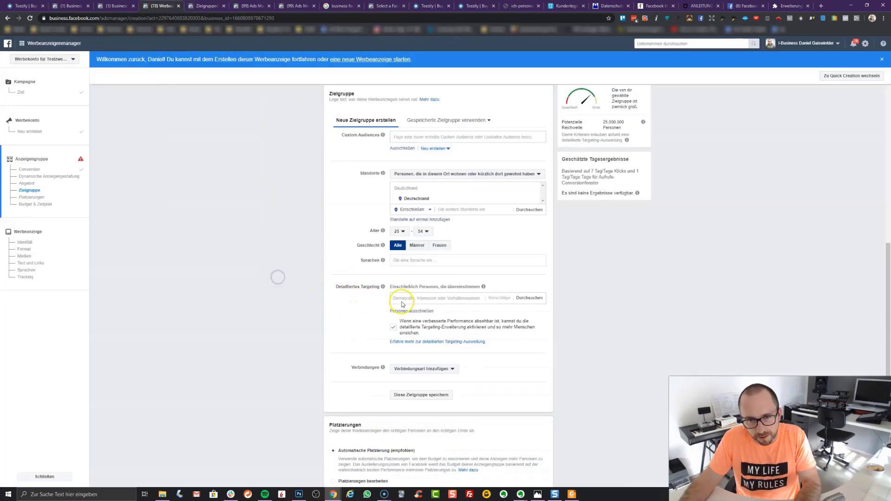
pyautogui.hotkey('ctrl', 'v')
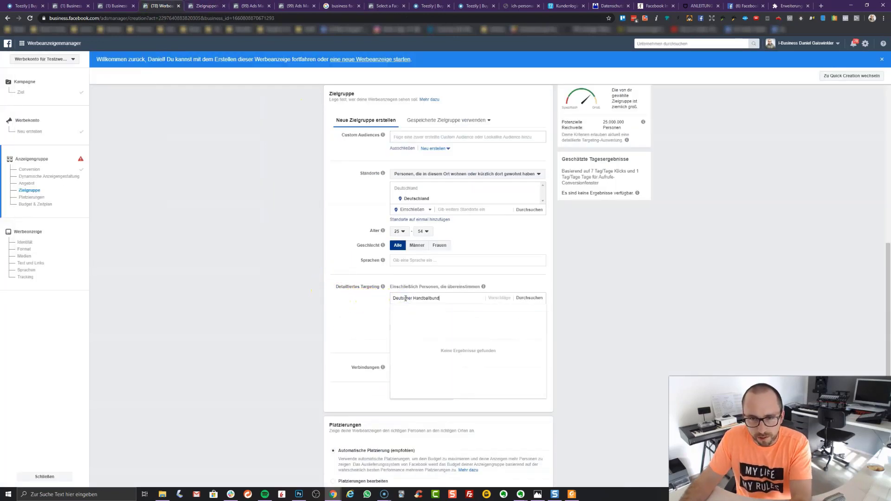
# - Replace the detailed targeting search with "Handball" and add the interest Handball
pyautogui.moveTo(428, 298); pyautogui.dragTo(414, 293)
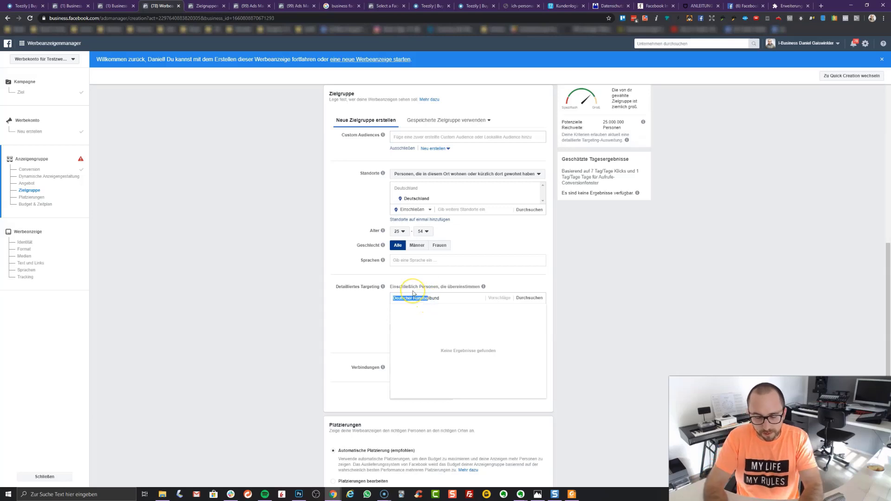
pyautogui.click(431, 300)
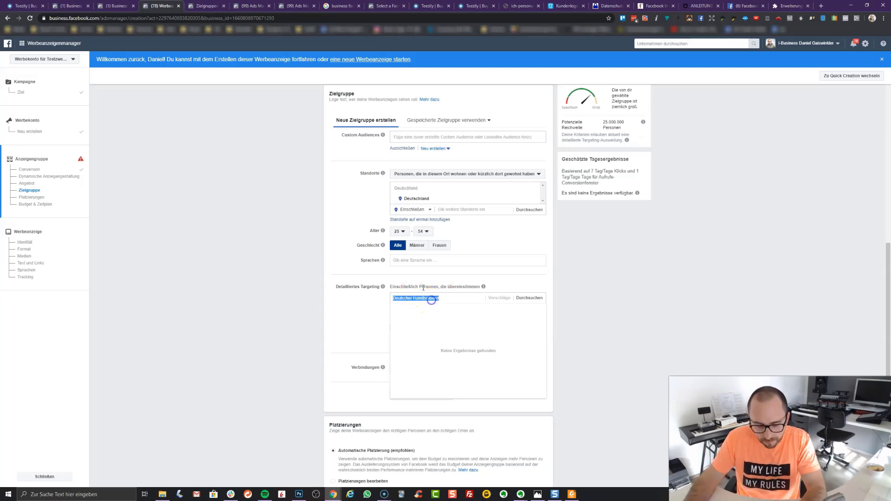
pyautogui.write('Handball')
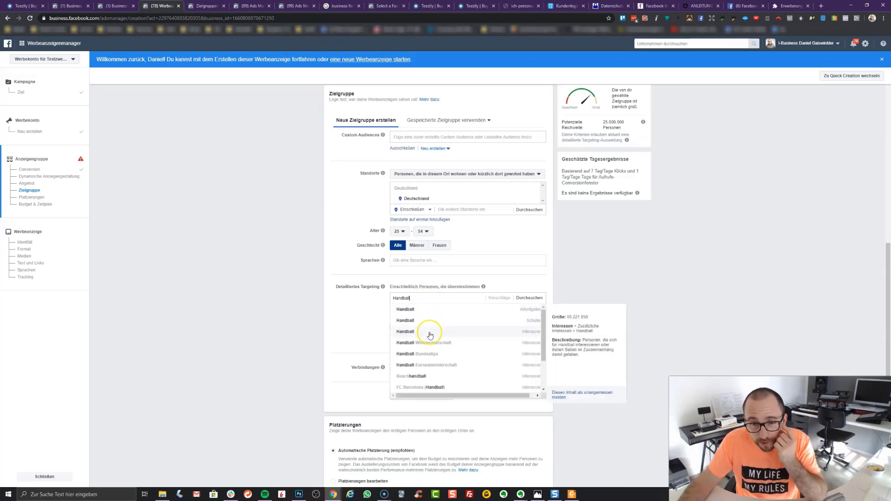
pyautogui.click(429, 333)
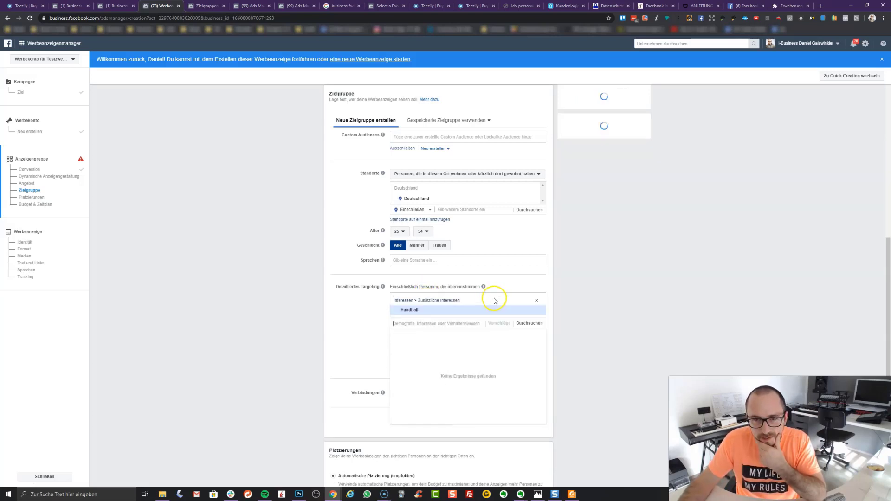
# - Search the detailed targeting for "Stefan kretschmar" and clear the search text
pyautogui.write('Stefan kretsc')
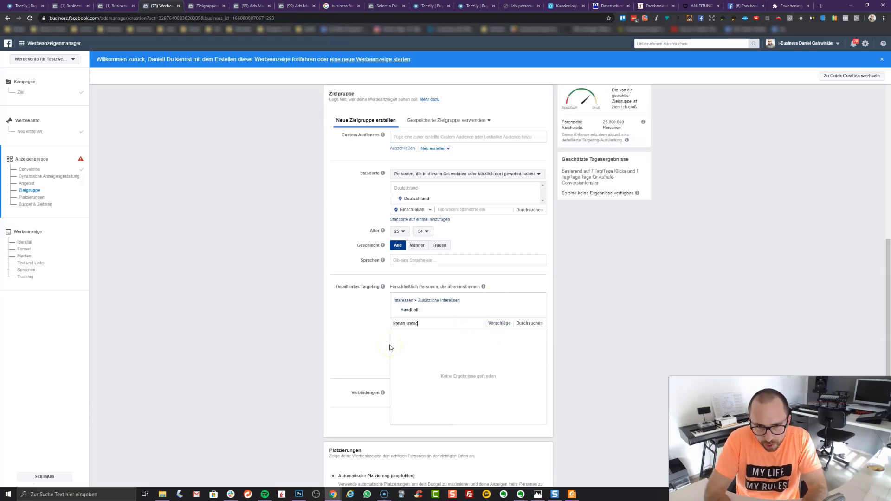
pyautogui.write('hmar')
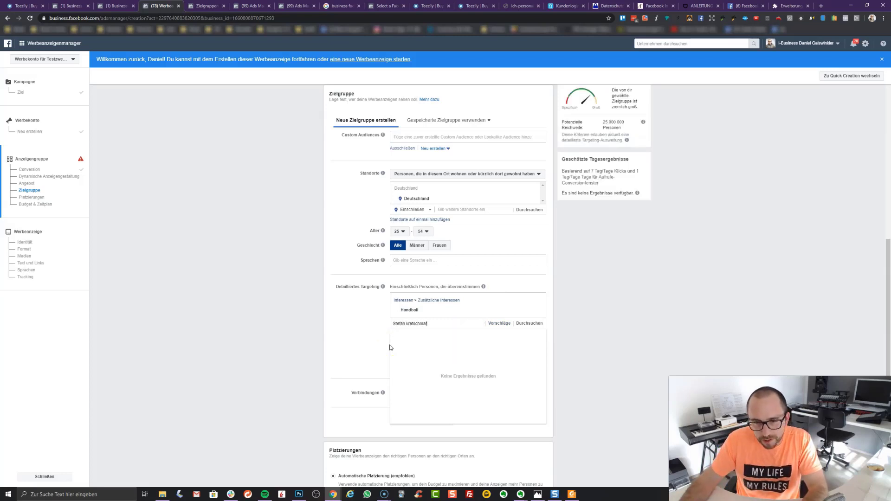
pyautogui.tripleClick(457, 323)
pyautogui.press('BackSpace')
# - Examine the targeting suggestions related to Handball for further suitable interests
pyautogui.click(496, 323)
pyautogui.scroll(-2, 464, 358)
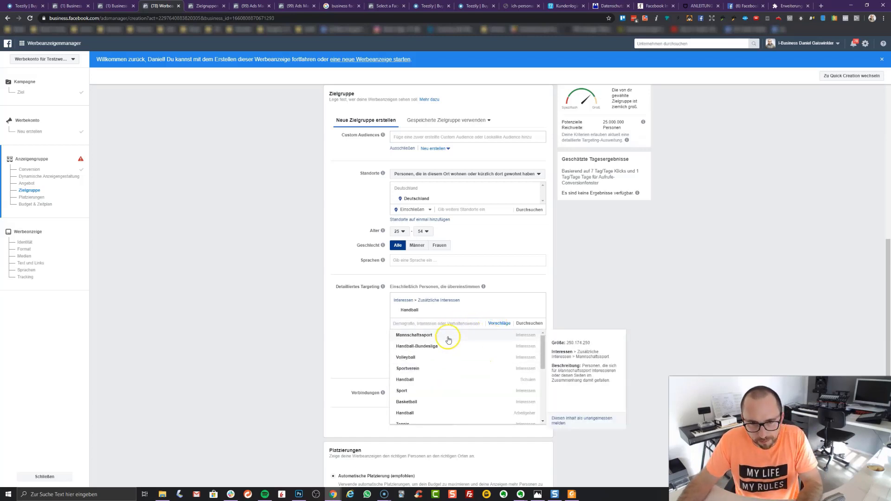
pyautogui.scroll(-3, 434, 367)
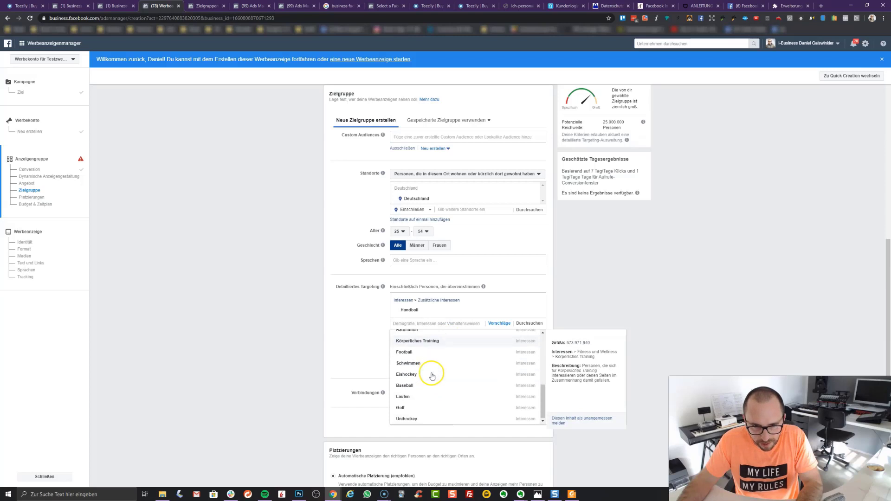
pyautogui.scroll(3, 430, 376)
pyautogui.scroll(2, 430, 377)
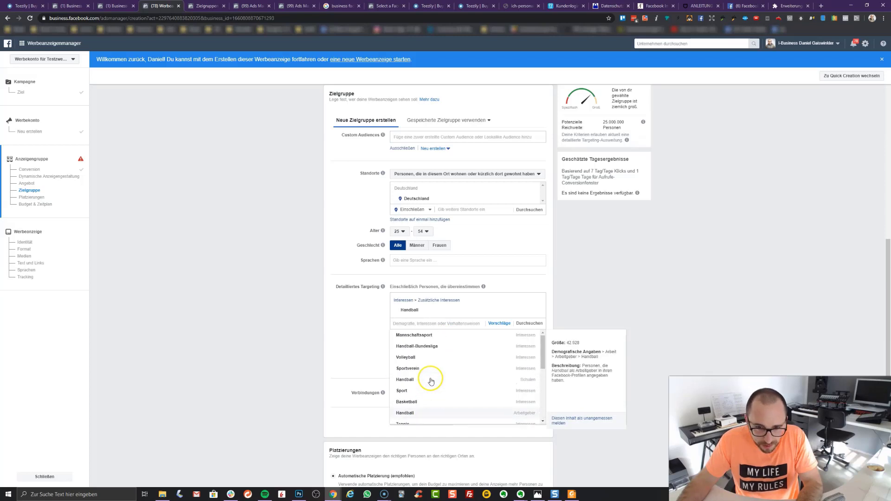
pyautogui.scroll(-3, 433, 367)
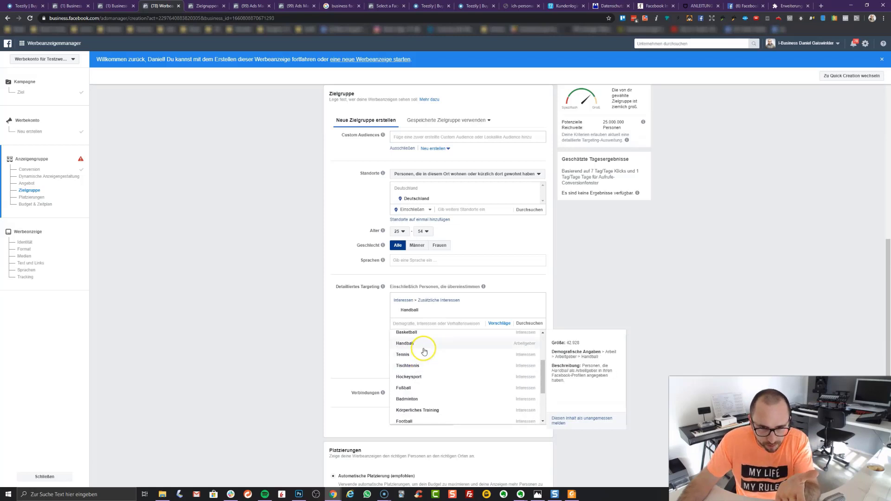
pyautogui.scroll(-2, 420, 370)
pyautogui.scroll(-2, 420, 369)
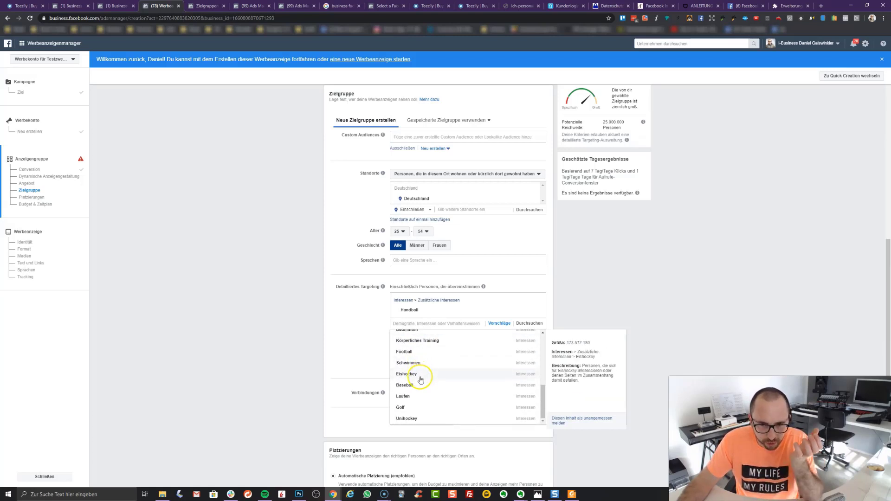
pyautogui.scroll(-1, 421, 379)
pyautogui.scroll(5, 423, 352)
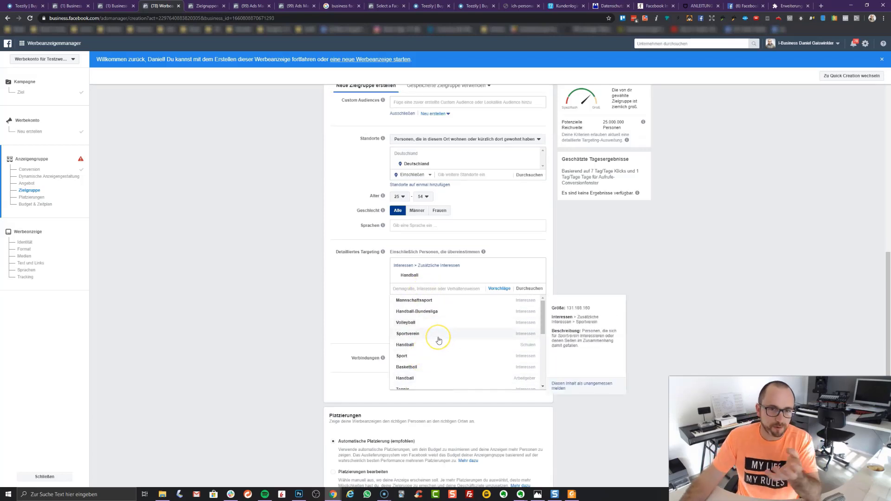
# - Search the detailed targeting for "Handball" and add the interest Internationale Handballföderation
pyautogui.click(436, 290)
pyautogui.write('Handball')
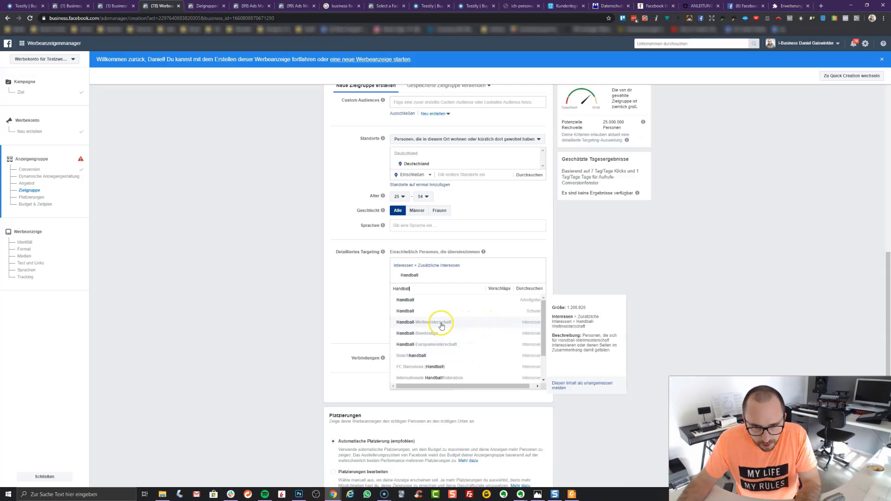
pyautogui.scroll(-2, 427, 350)
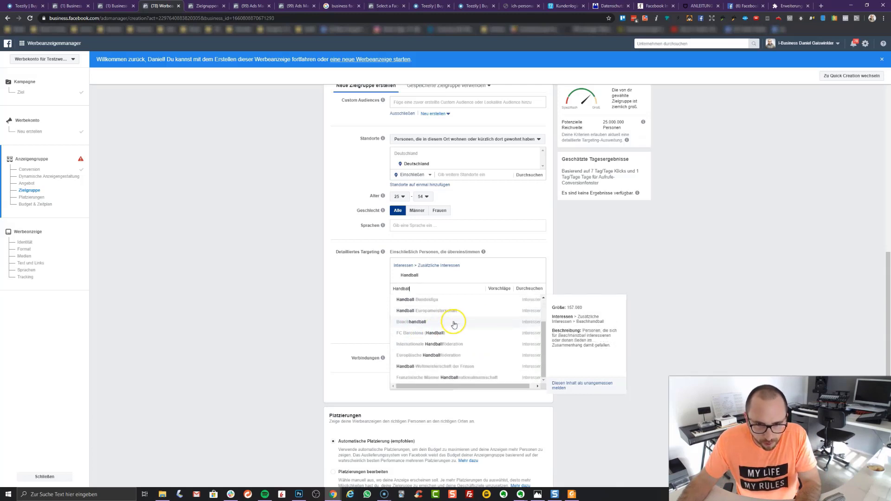
pyautogui.click(434, 345)
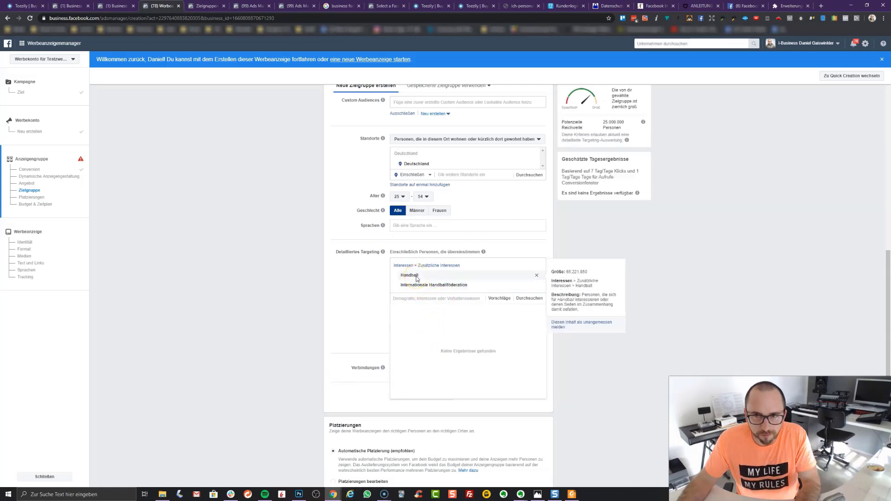
# - Remove the interest Handball from the detailed targeting and turn off the detailed targeting expansion
pyautogui.click(537, 275)
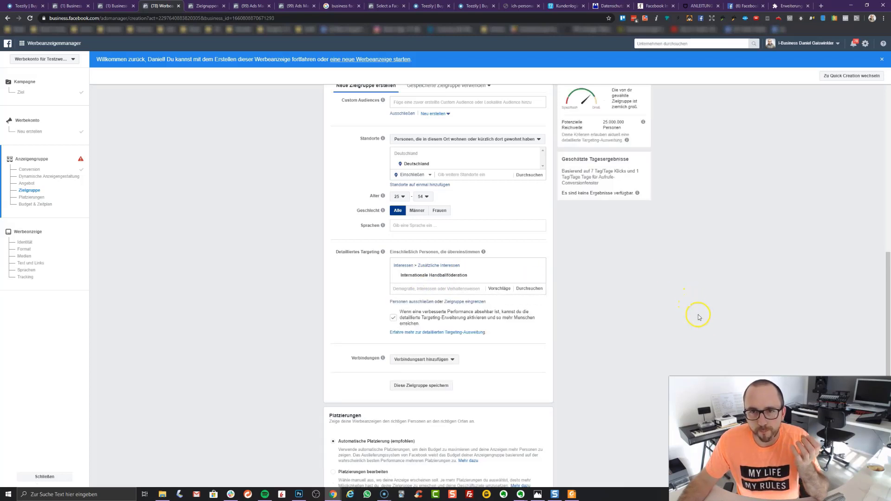
pyautogui.click(394, 318)
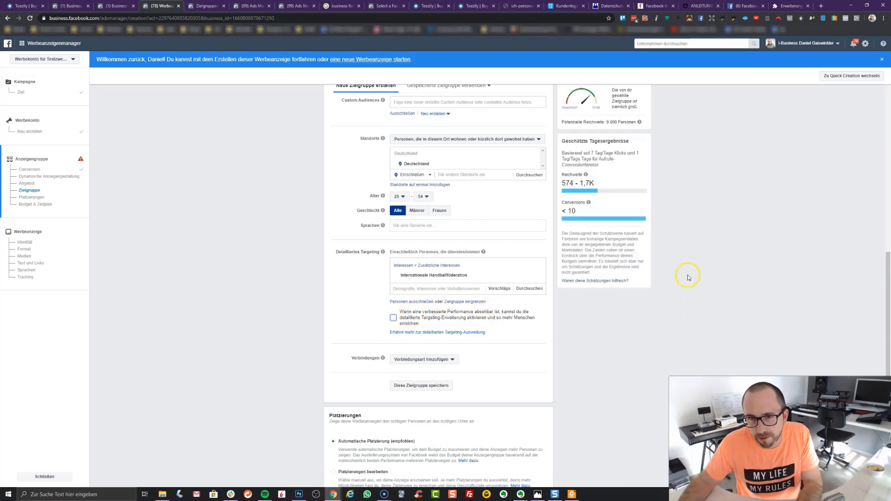
# - Search the detailed targeting for "Handball" and add the interest Europäische Handballföderation
pyautogui.scroll(1, 710, 231)
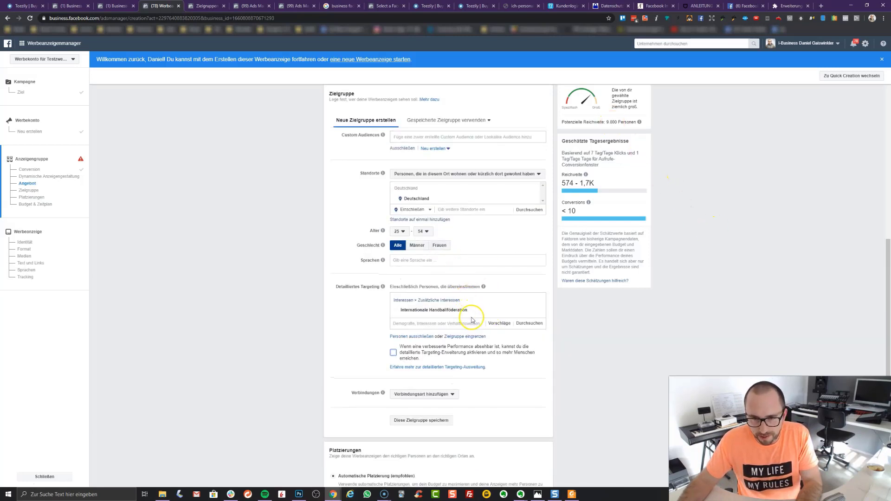
pyautogui.click(494, 323)
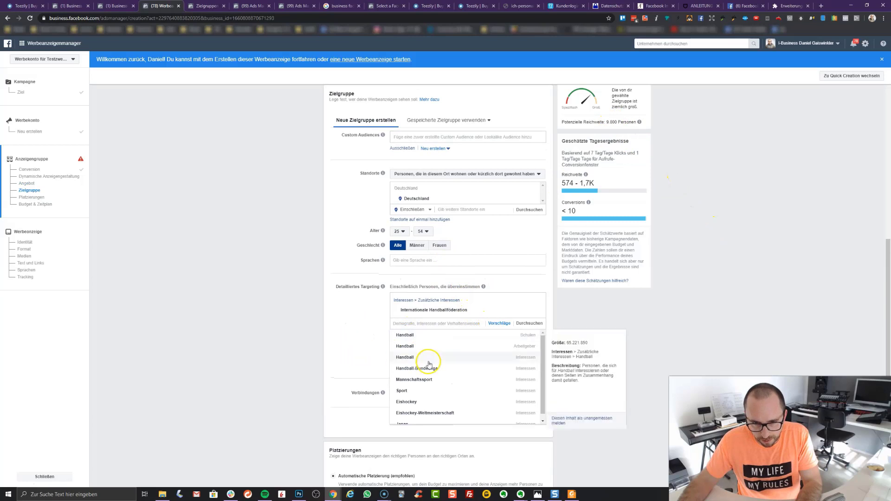
pyautogui.click(403, 323)
pyautogui.write('Handball')
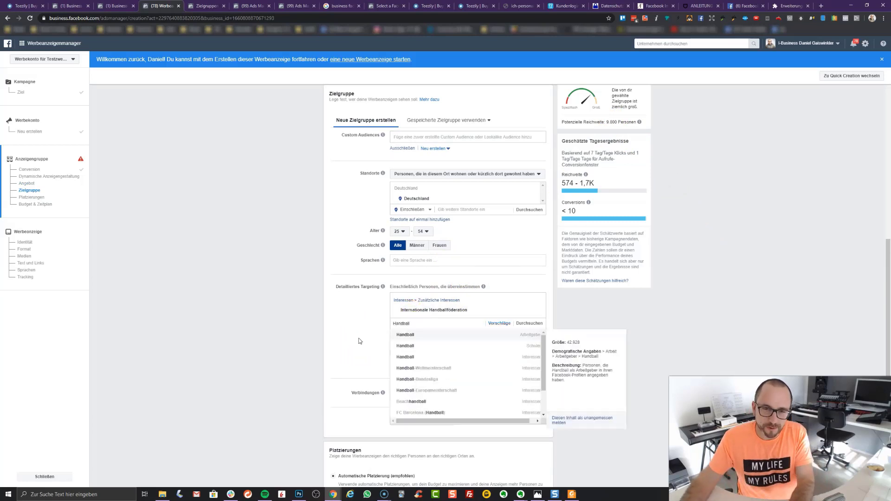
pyautogui.moveTo(423, 313)
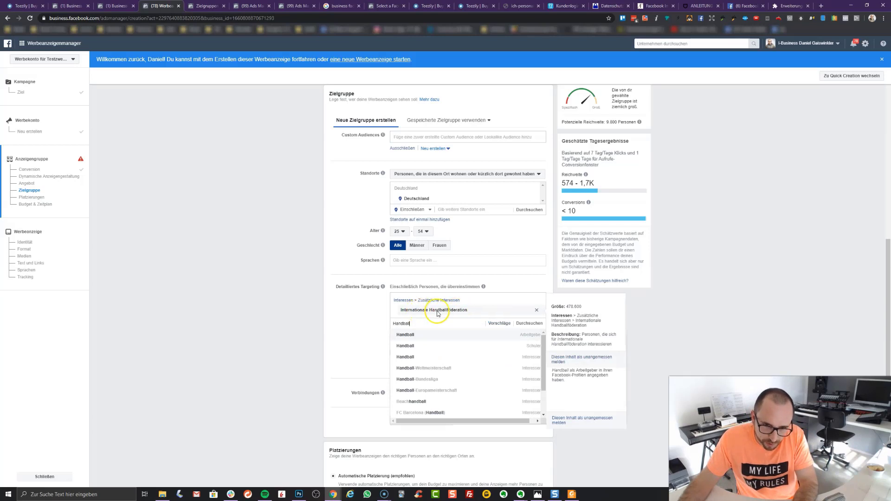
pyautogui.scroll(-2, 447, 348)
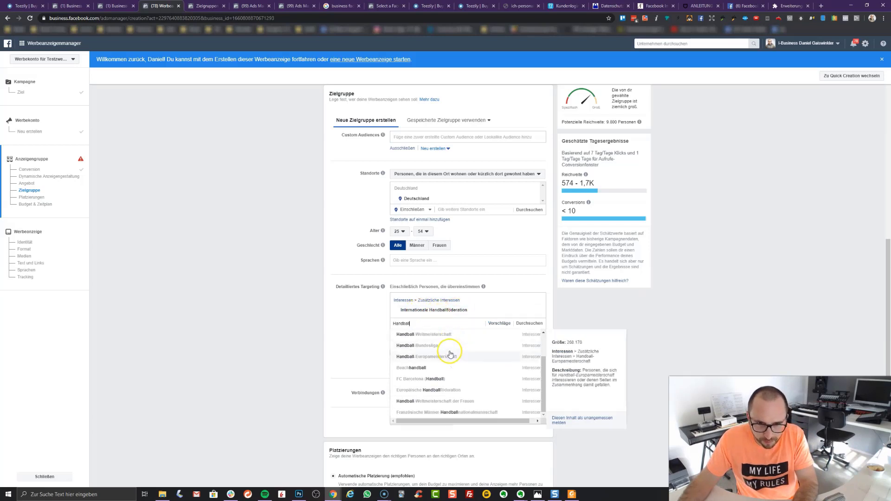
pyautogui.click(443, 390)
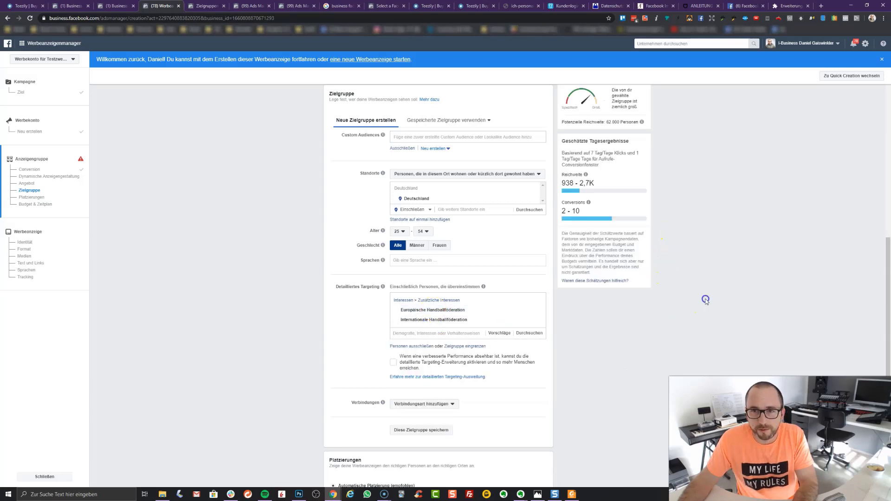
pyautogui.scroll(2, 692, 293)
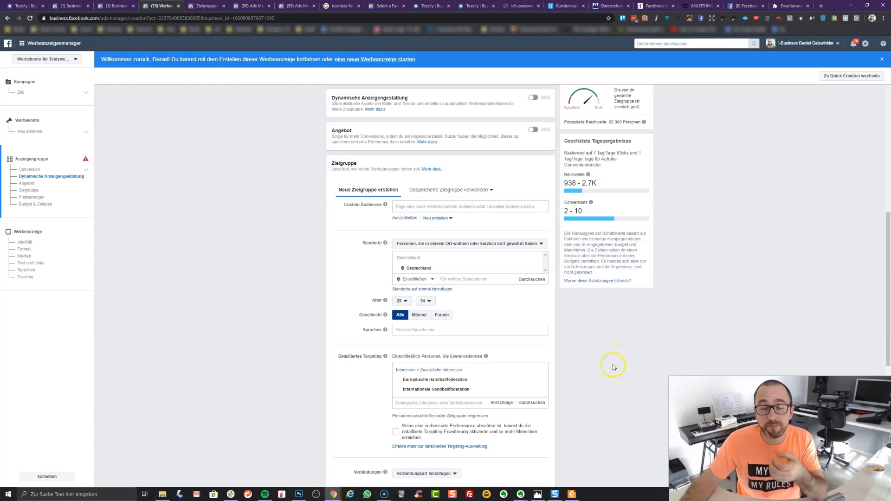
pyautogui.click(613, 366)
pyautogui.click(611, 338)
pyautogui.scroll(-2, 609, 337)
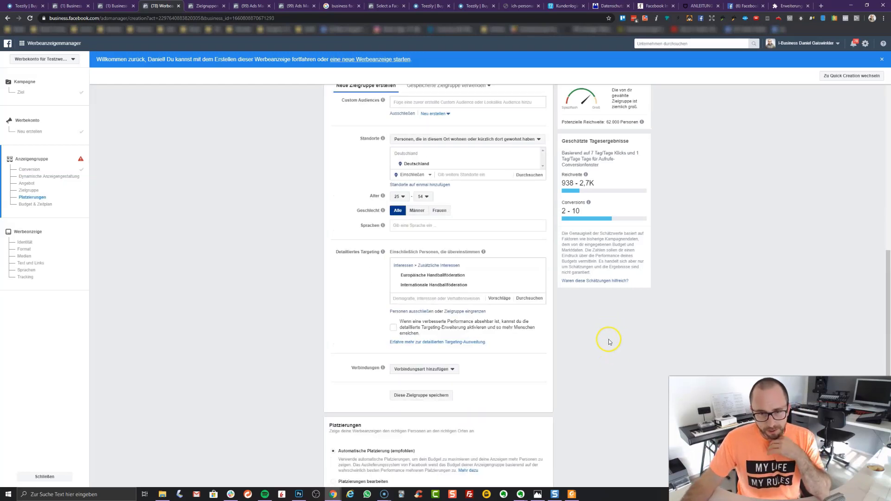
pyautogui.scroll(-2, 604, 342)
pyautogui.scroll(2, 612, 341)
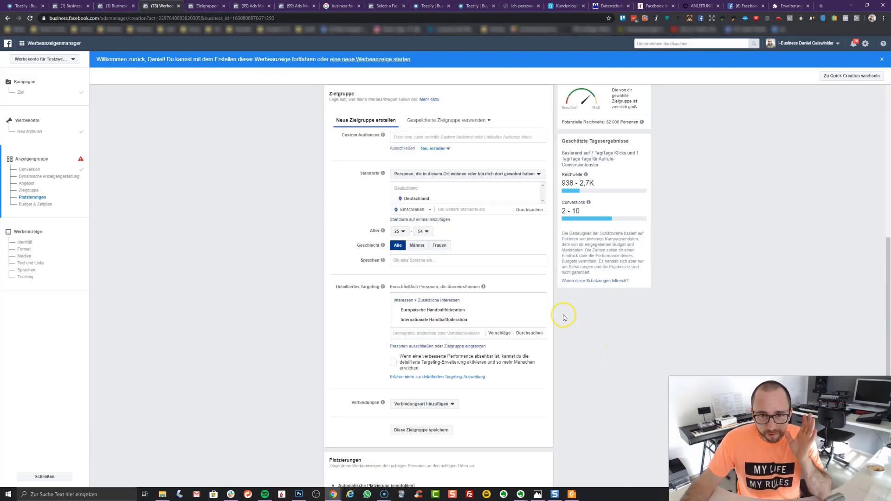
# - Check the detailed targeting suggestions for further interests and glance at the page likes in the audience insights
pyautogui.click(472, 333)
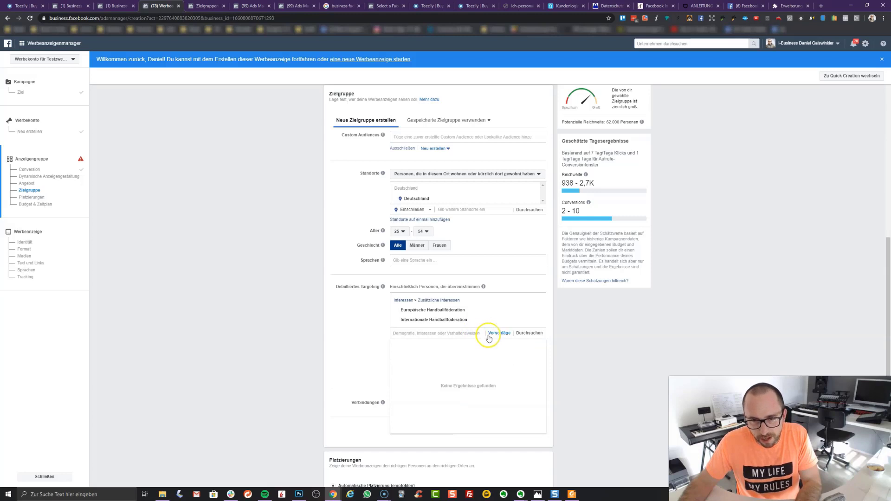
pyautogui.click(487, 336)
pyautogui.scroll(-2, 451, 362)
pyautogui.scroll(6, 399, 315)
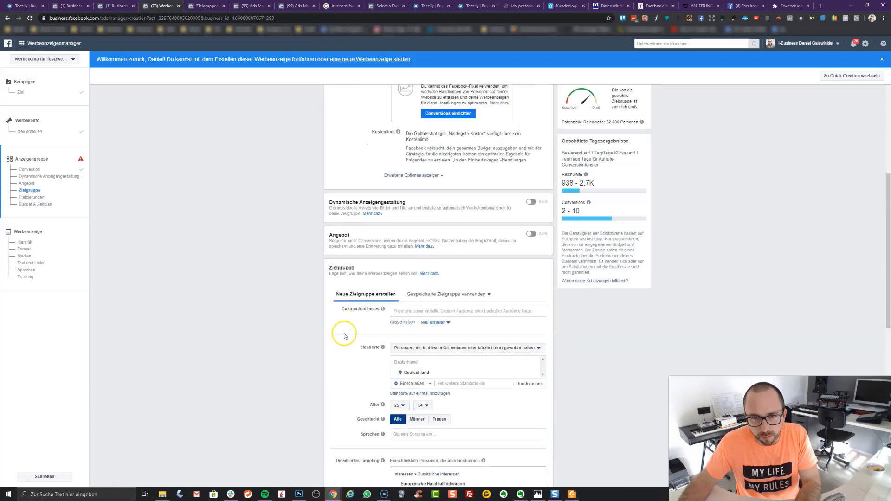
pyautogui.scroll(-3, 366, 362)
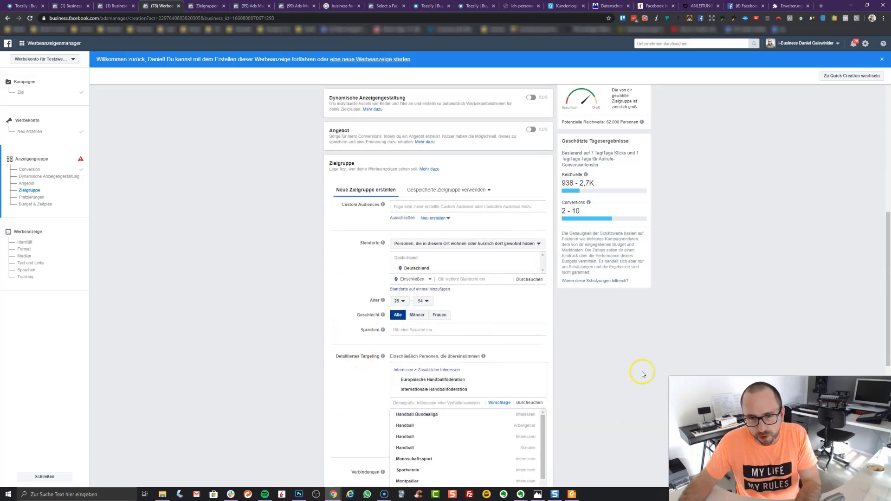
pyautogui.click(649, 357)
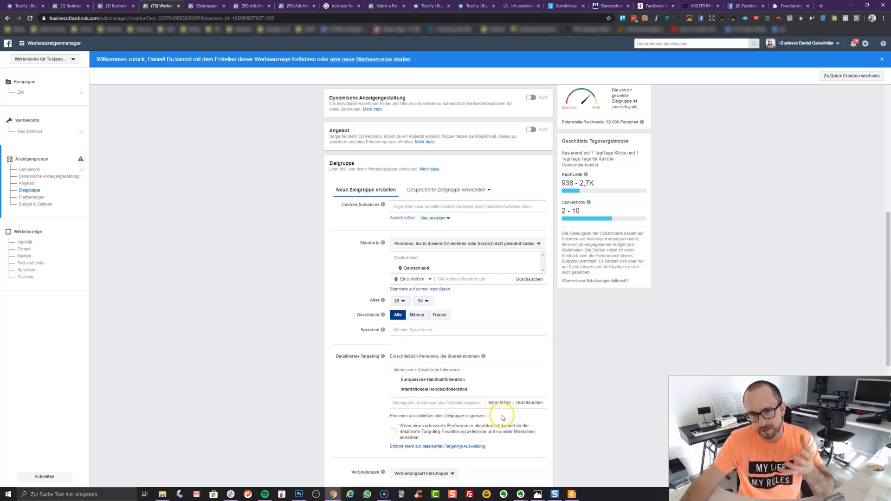
pyautogui.click(205, 5)
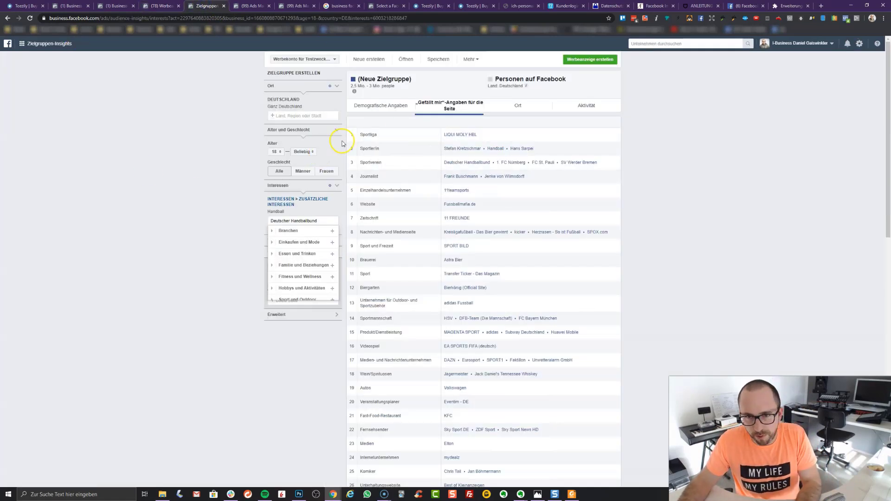
pyautogui.click(160, 6)
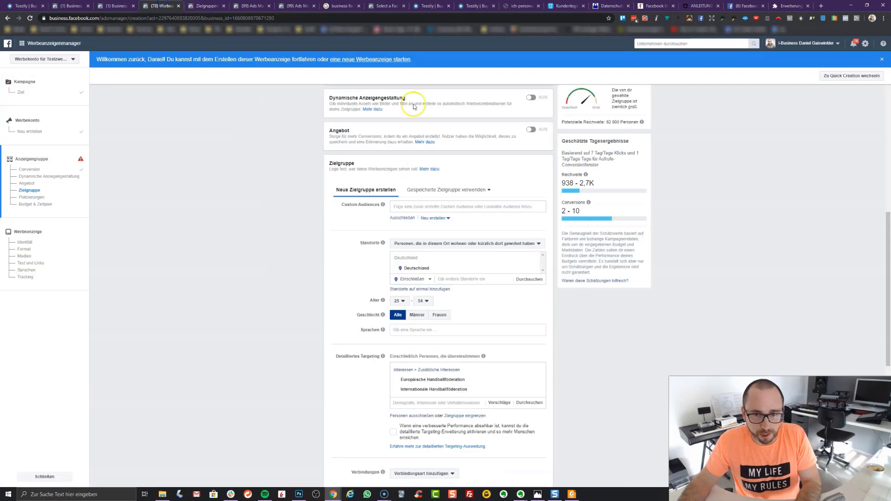
# - Switch the ad set to manually edited placements and deselect the platforms Audience Network, Messenger and Instagram
pyautogui.scroll(-2, 505, 332)
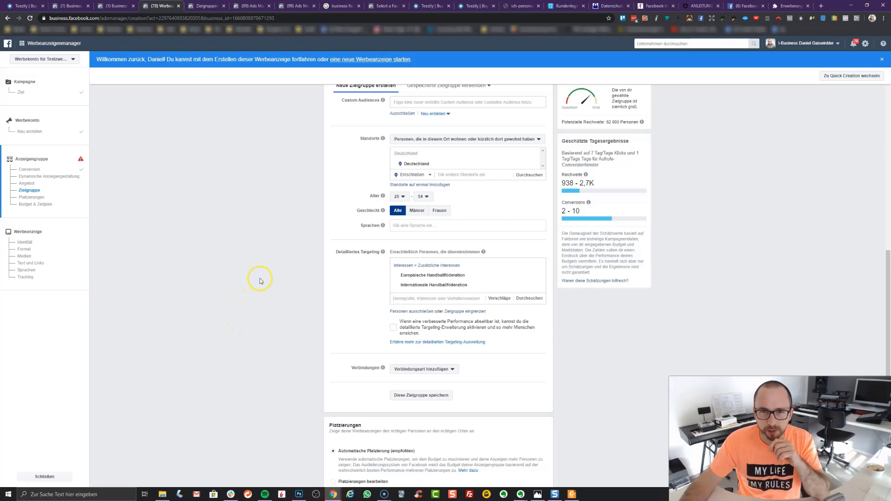
pyautogui.scroll(-4, 301, 309)
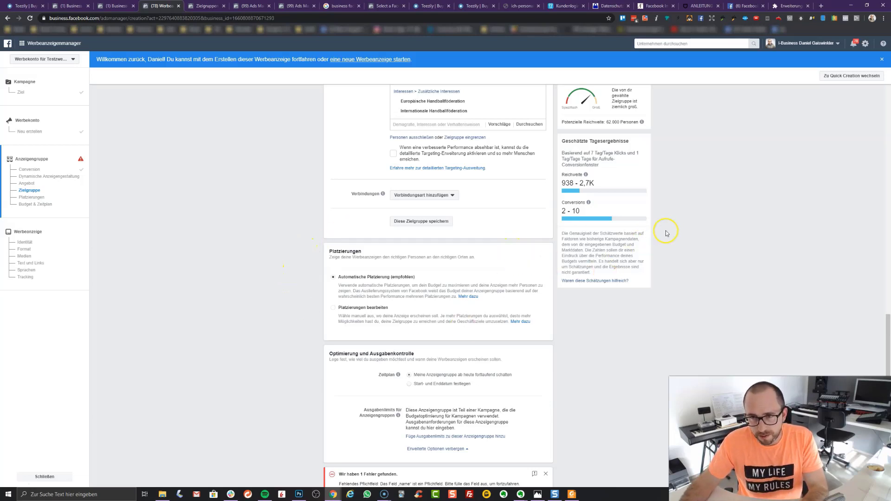
pyautogui.scroll(1, 687, 236)
pyautogui.scroll(-2, 357, 333)
pyautogui.click(334, 273)
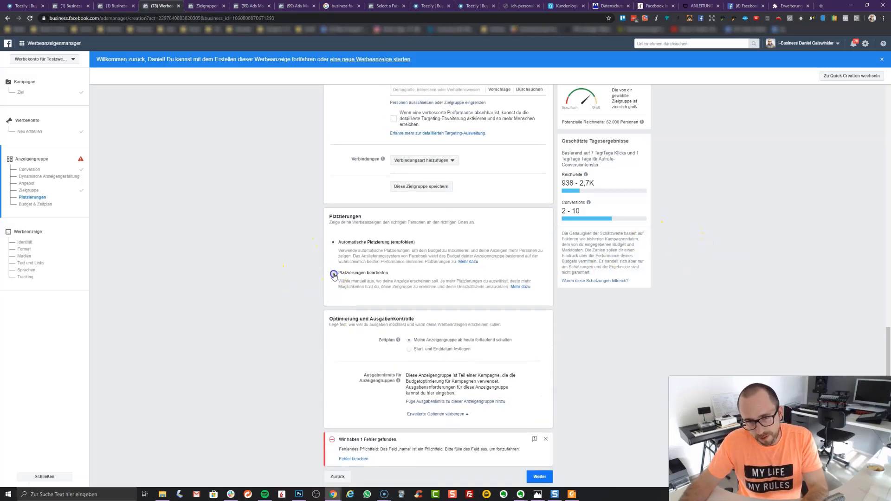
pyautogui.scroll(-2, 759, 306)
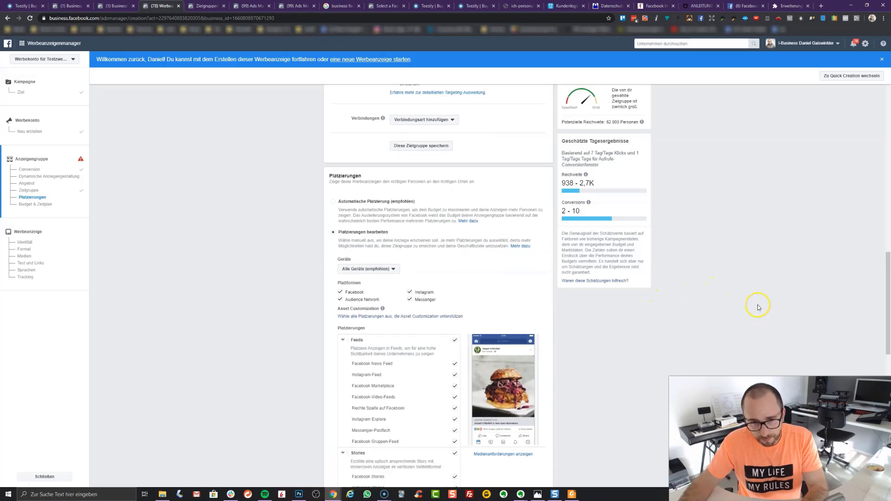
pyautogui.click(341, 270)
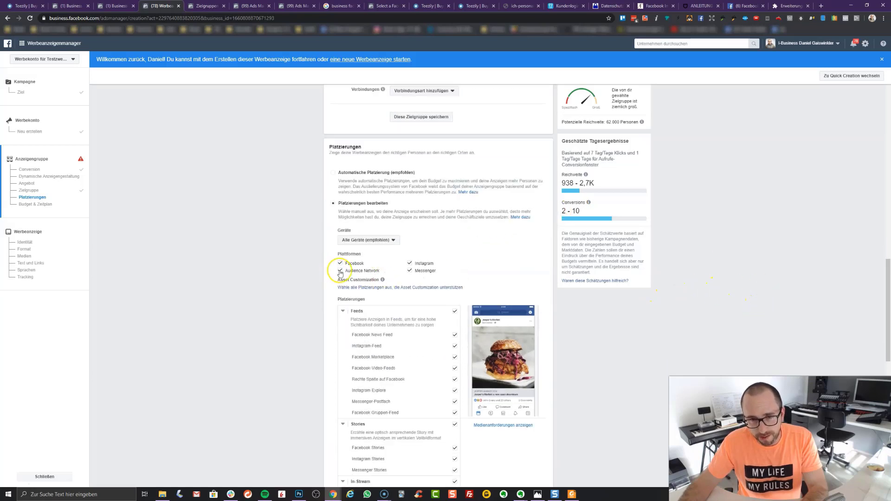
pyautogui.click(410, 268)
pyautogui.click(410, 263)
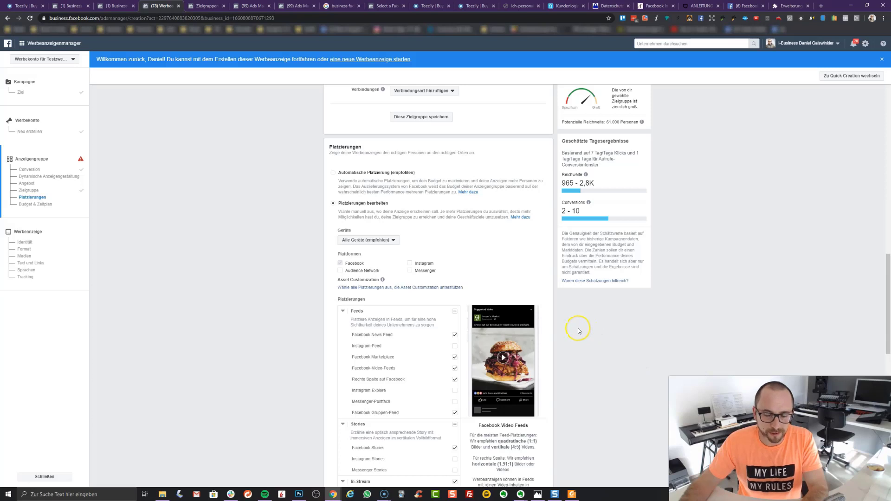
# - Exclude the placement groups In-Stream, Suche, In-Article and Stories from the ad set
pyautogui.scroll(-1, 468, 373)
pyautogui.scroll(-2, 468, 373)
pyautogui.click(454, 412)
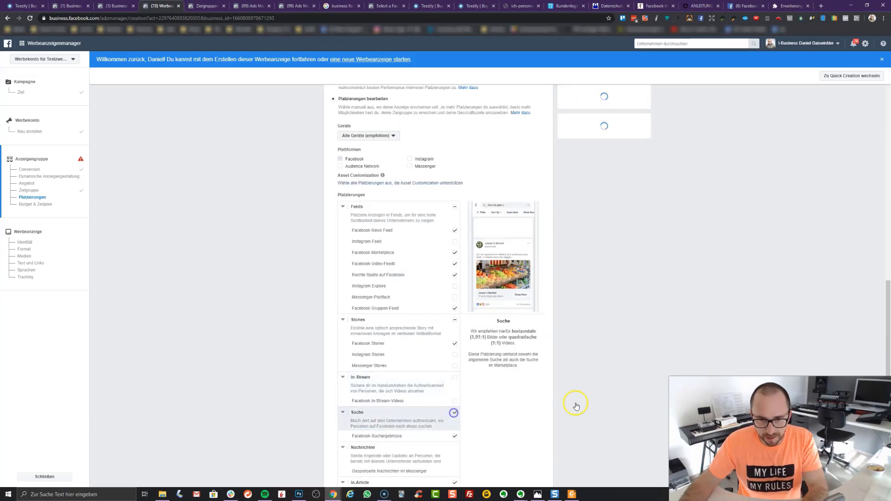
pyautogui.scroll(-2, 557, 408)
pyautogui.click(455, 378)
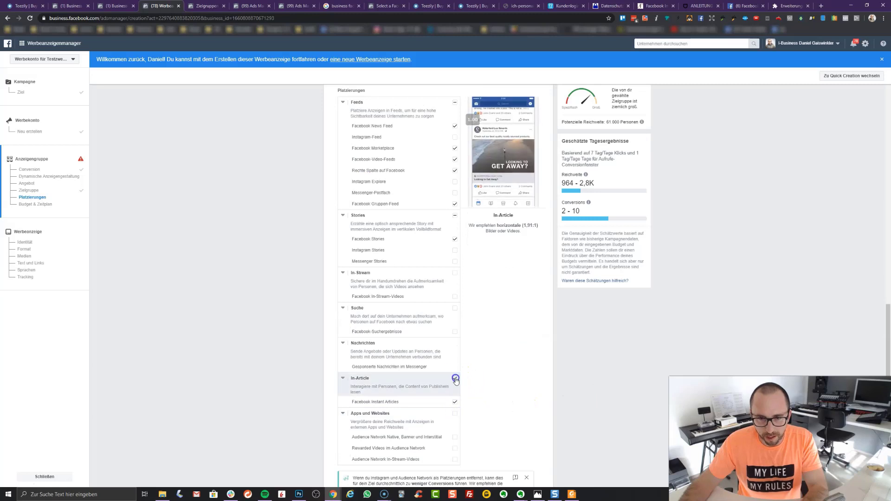
pyautogui.click(454, 217)
# - Deselect the Facebook group feed, right column, video feeds and Marketplace so that only Facebook News Feed stays selected
pyautogui.click(454, 203)
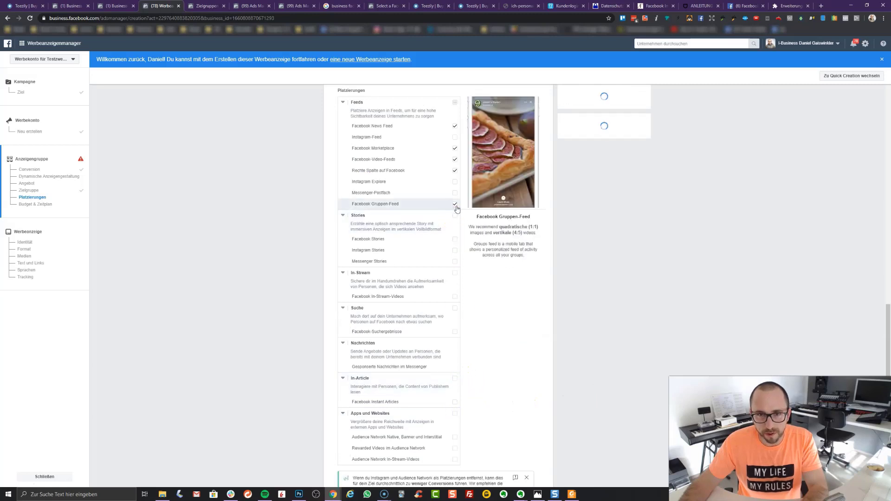
pyautogui.click(456, 175)
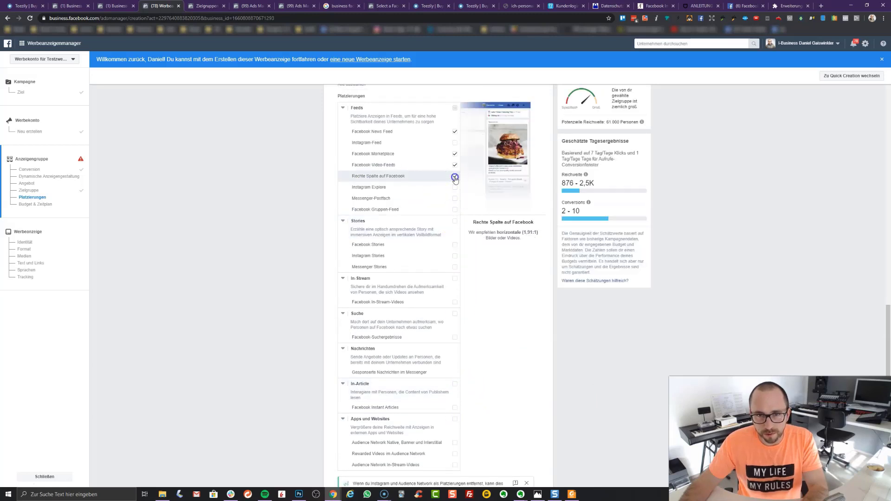
pyautogui.click(455, 154)
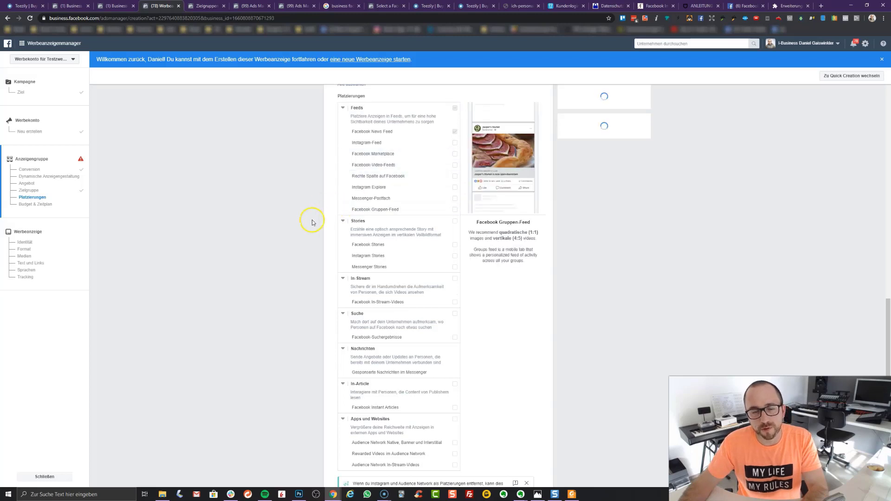
# - Review the chosen placements, the mobile device options and the optimization and spending settings of the ad set
pyautogui.scroll(5, 297, 277)
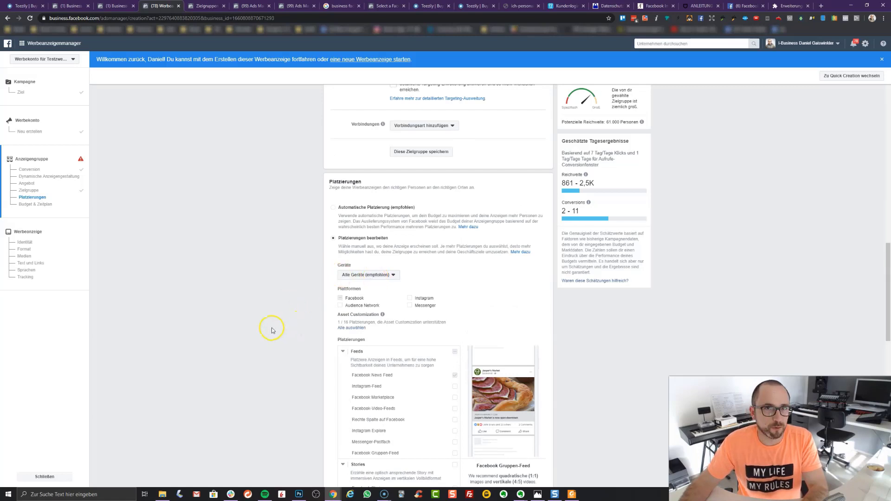
pyautogui.scroll(-9, 288, 325)
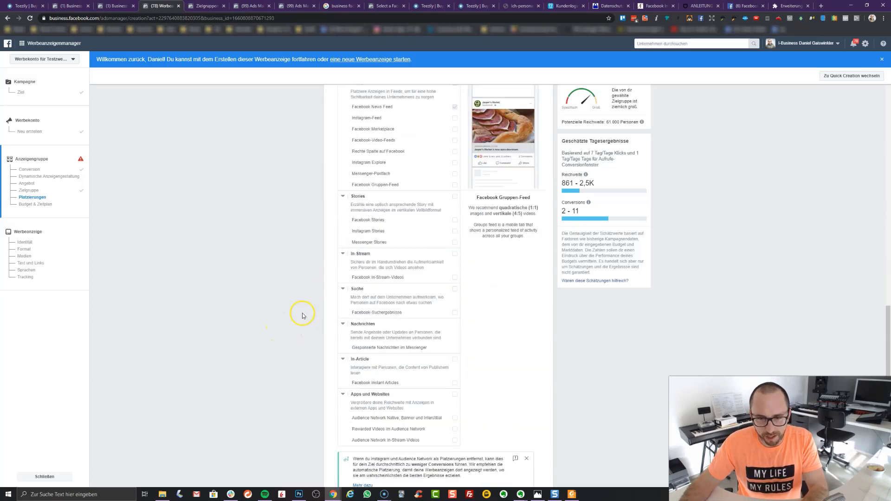
pyautogui.scroll(-3, 303, 311)
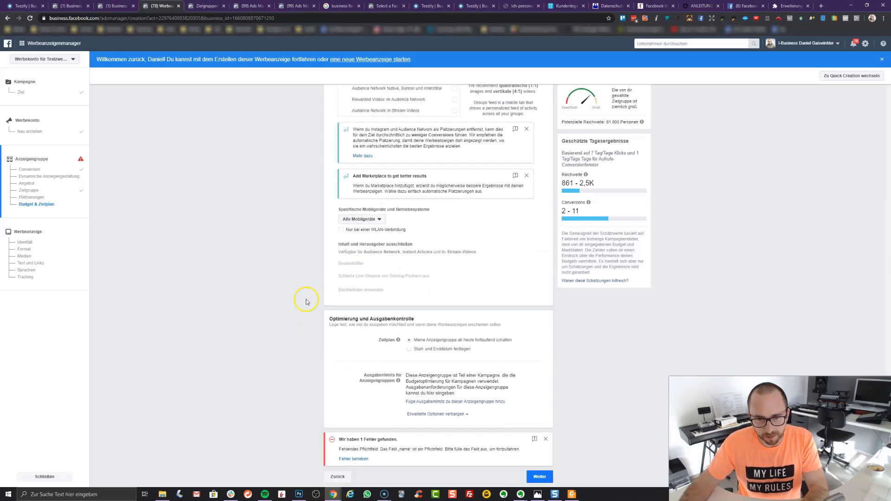
pyautogui.scroll(3, 305, 302)
pyautogui.scroll(8, 305, 301)
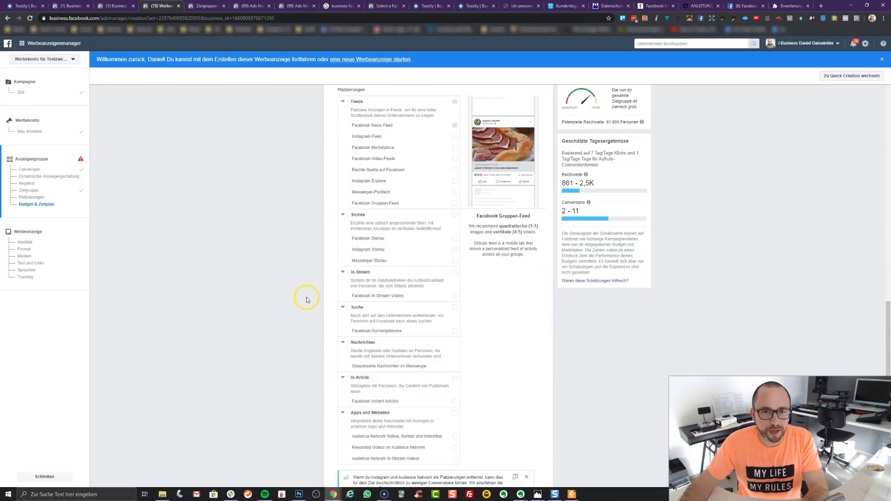
pyautogui.scroll(-3, 423, 316)
pyautogui.scroll(3, 422, 306)
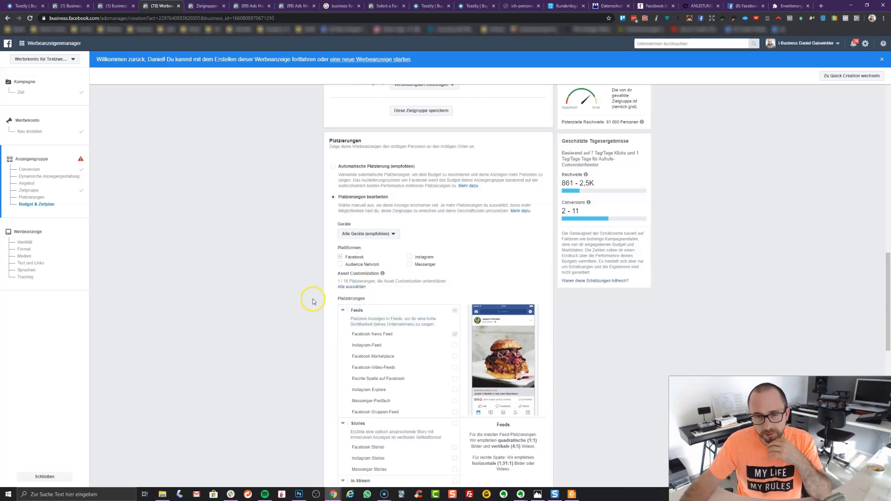
pyautogui.scroll(-3, 306, 302)
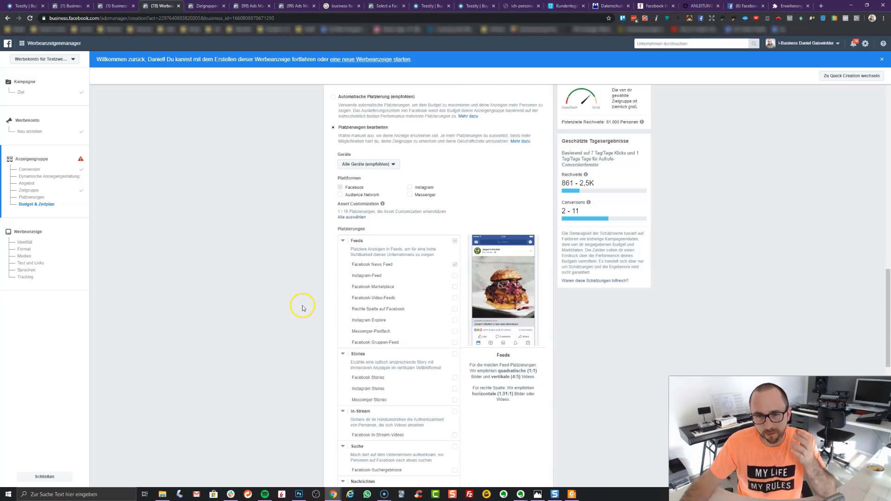
pyautogui.scroll(-9, 302, 308)
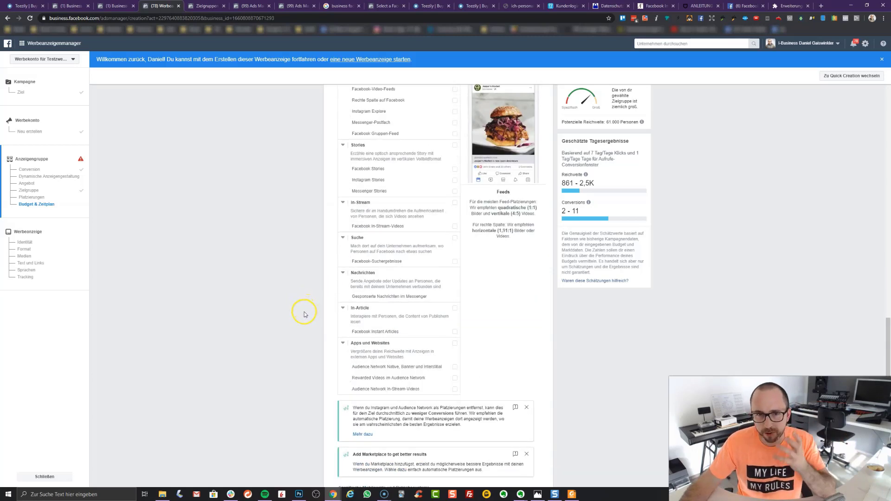
pyautogui.scroll(-8, 304, 316)
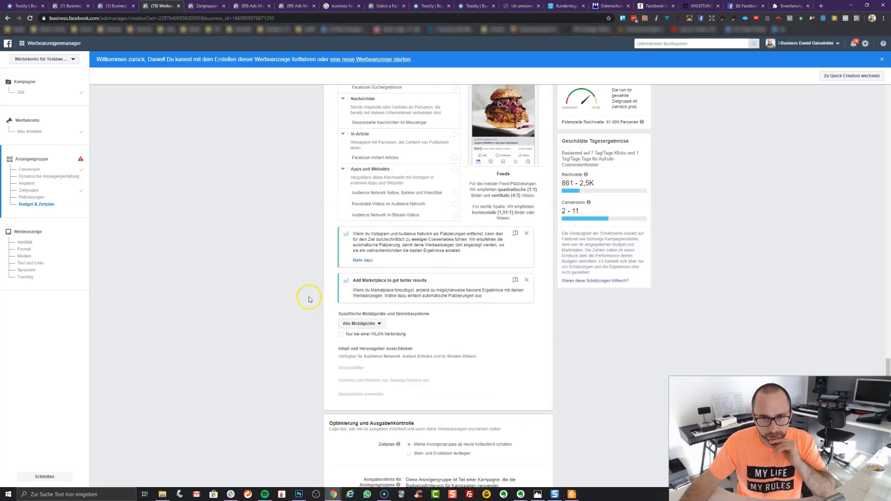
pyautogui.scroll(14, 297, 300)
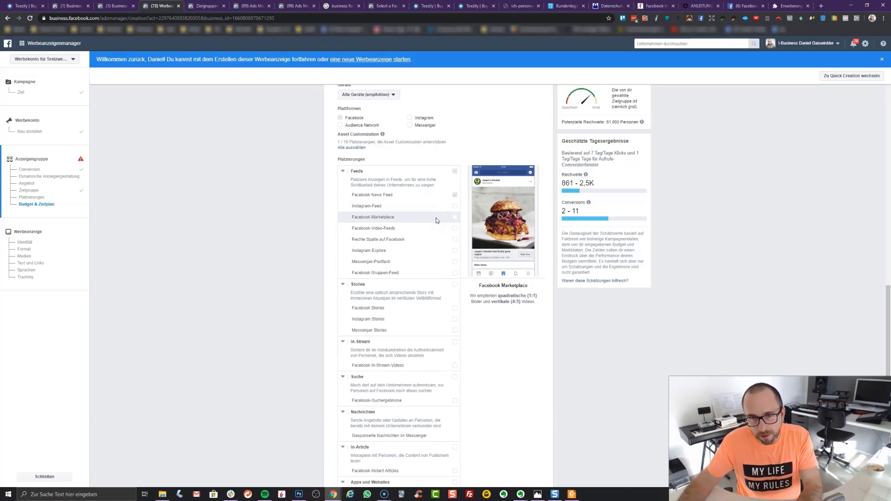
# - Check the mobile device options and go over the ad set's settings, and continue to the ad setup
pyautogui.scroll(-5, 445, 258)
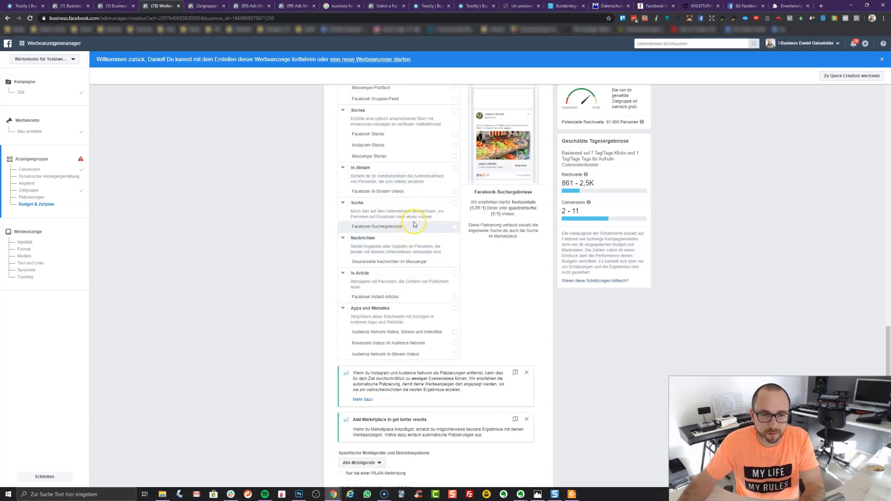
pyautogui.scroll(-6, 284, 273)
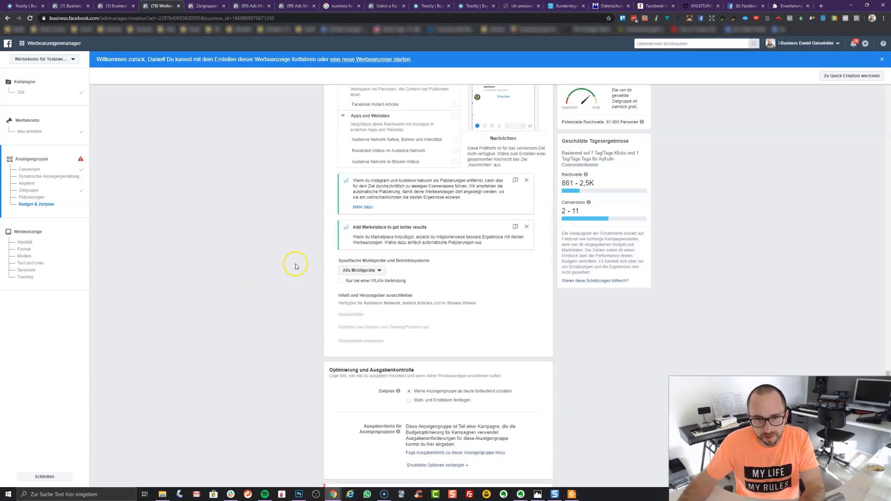
pyautogui.scroll(-1, 296, 266)
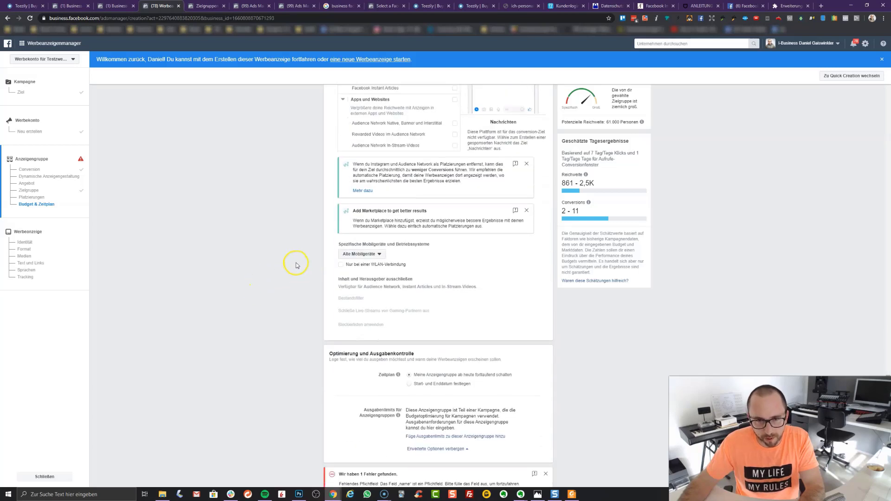
pyautogui.click(371, 254)
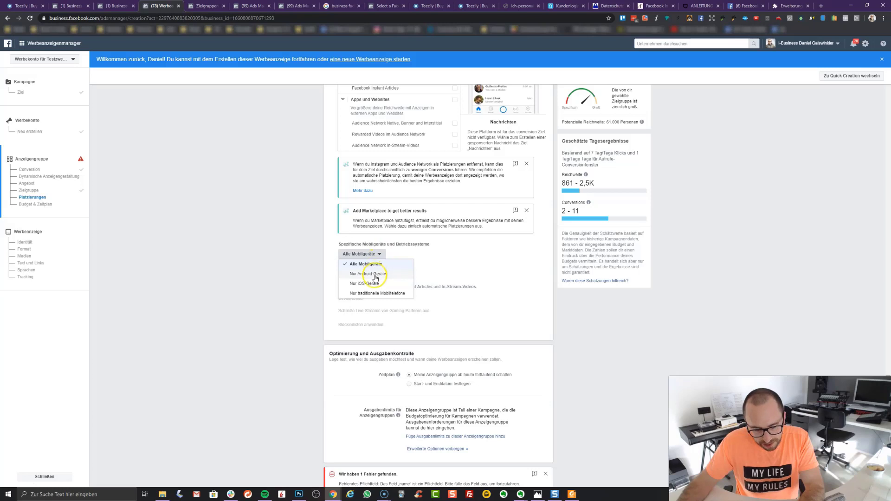
pyautogui.click(500, 268)
pyautogui.scroll(-1, 507, 265)
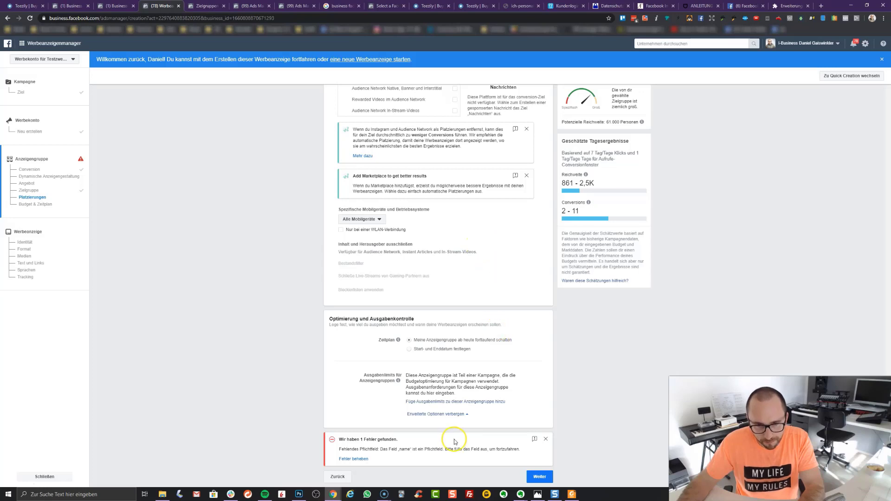
pyautogui.scroll(10, 401, 446)
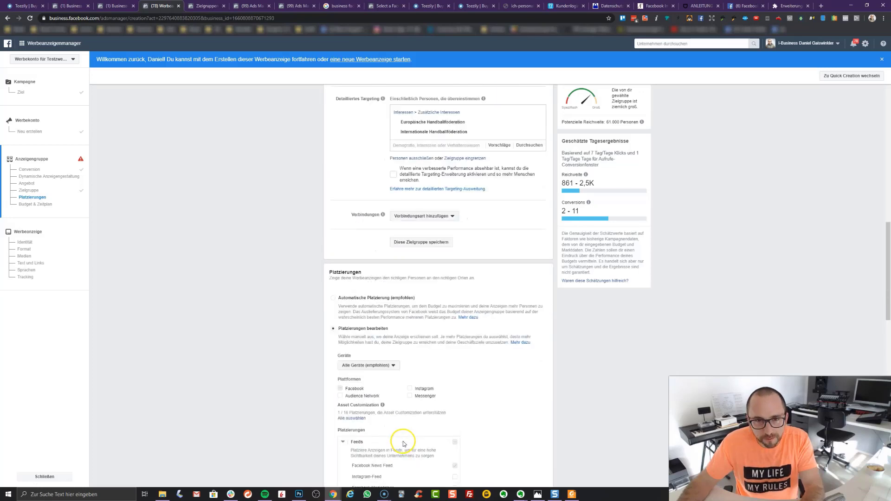
pyautogui.scroll(8, 403, 430)
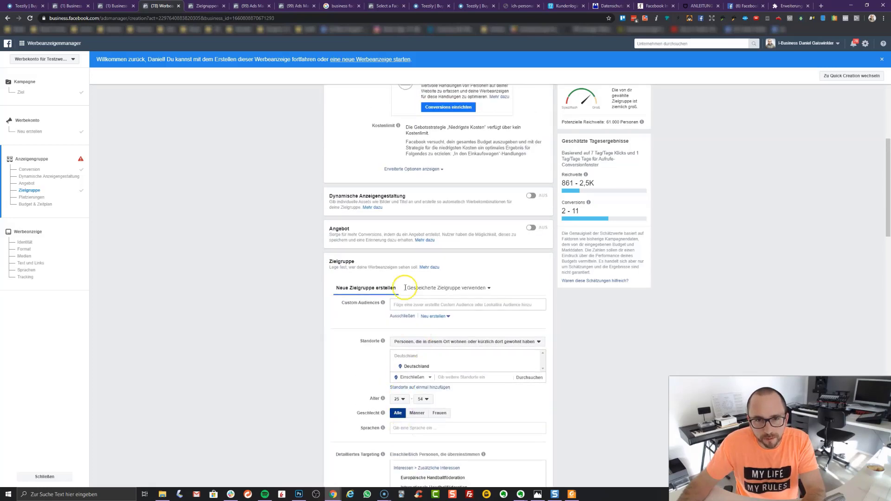
pyautogui.scroll(1, 374, 282)
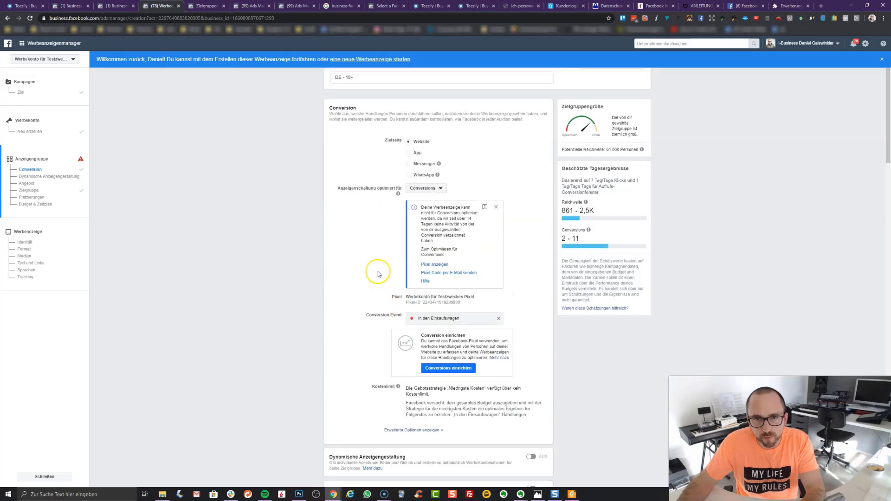
pyautogui.scroll(-20, 373, 291)
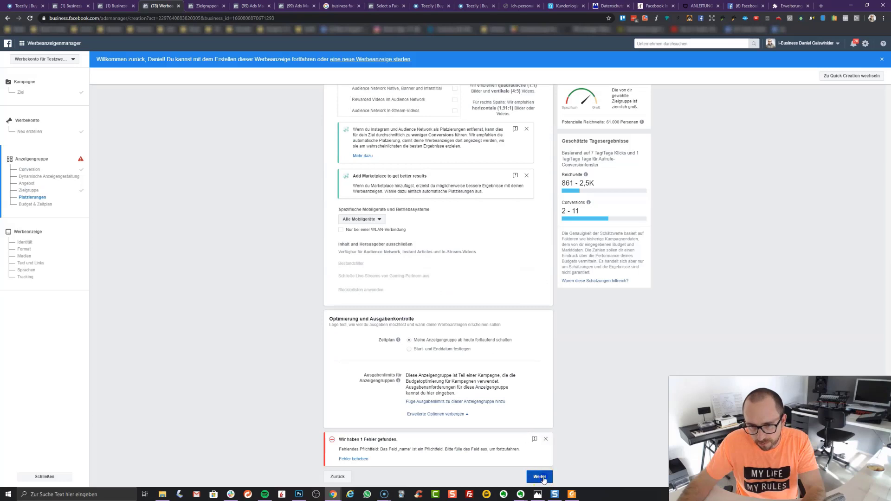
pyautogui.click(539, 476)
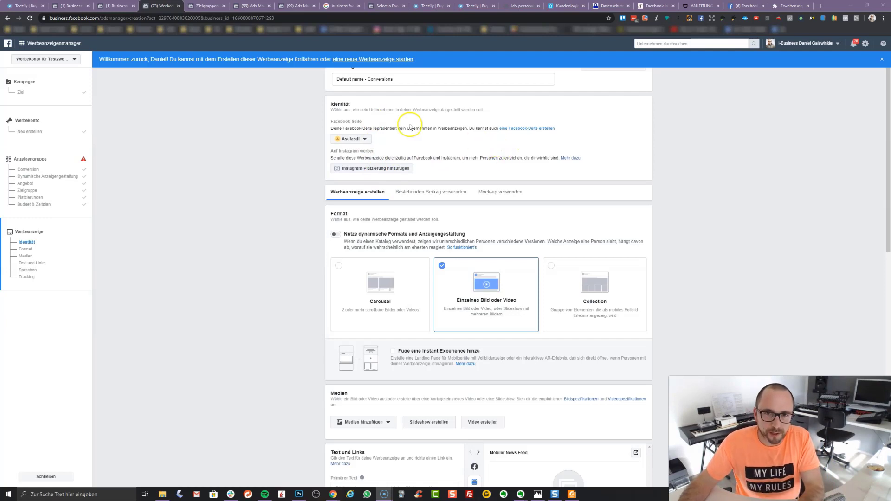
# - Look at the mock-up selection and the Video Creation Kit for the ad, closing both without choosing anything
pyautogui.click(495, 193)
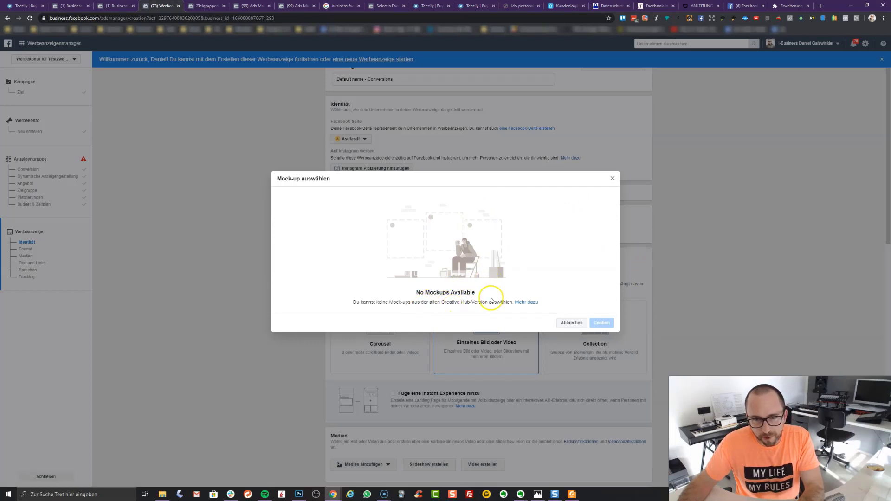
pyautogui.click(612, 179)
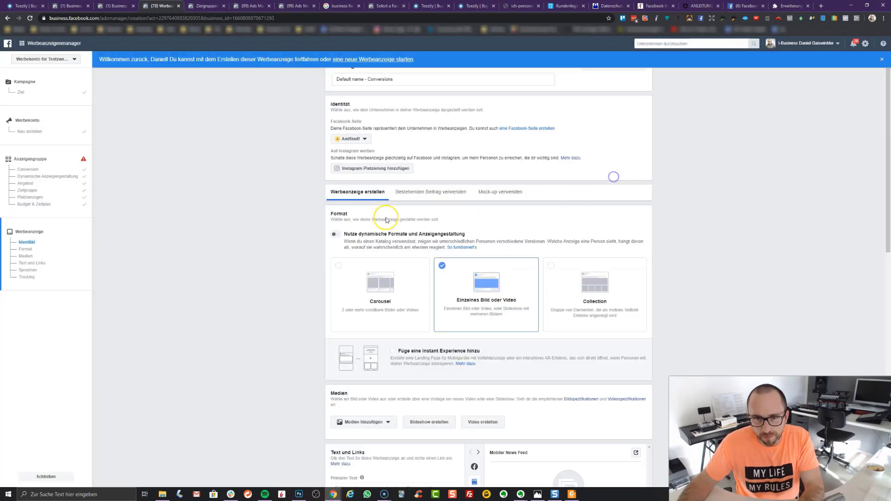
pyautogui.scroll(-3, 371, 325)
pyautogui.scroll(-5, 368, 246)
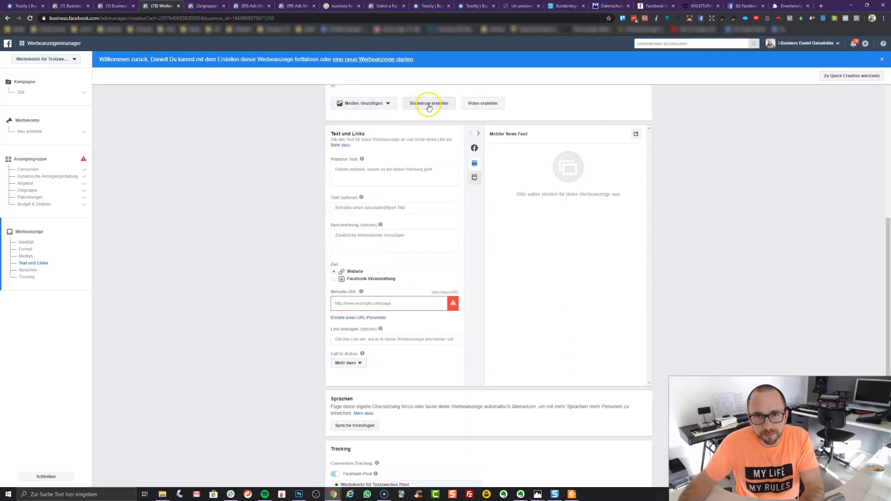
pyautogui.click(482, 105)
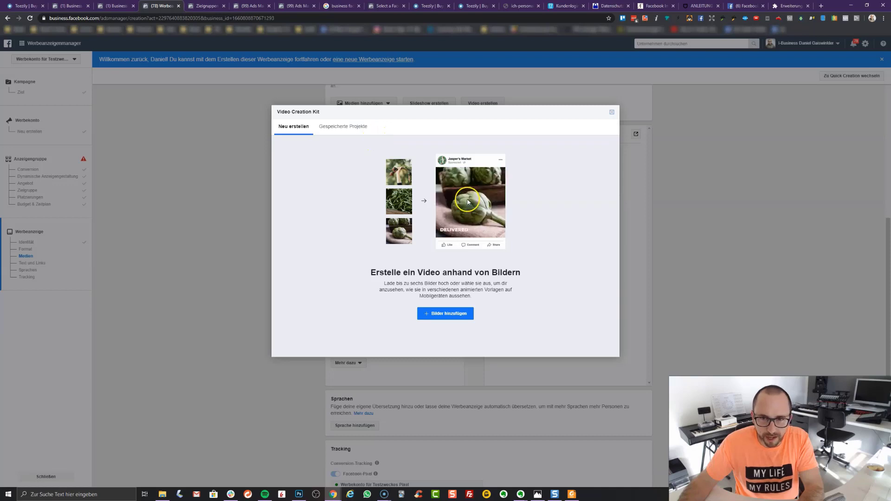
pyautogui.click(611, 113)
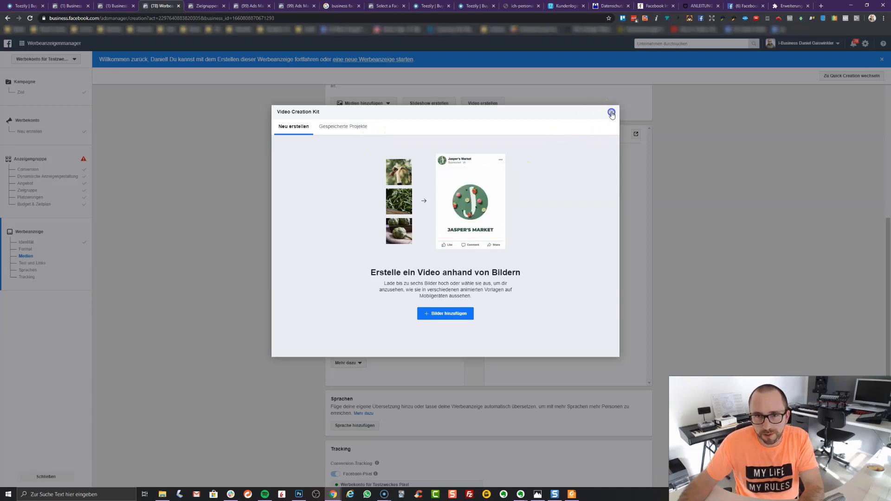
pyautogui.scroll(7, 306, 230)
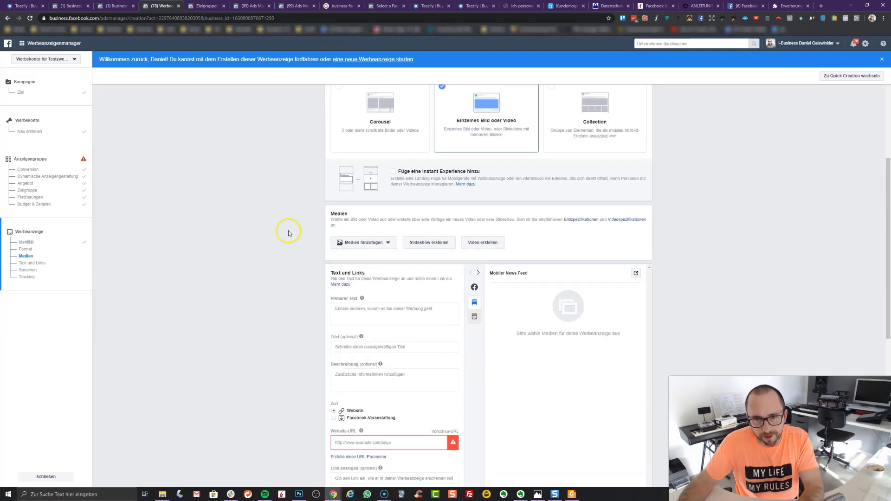
# - Use the existing Facebook page post "Handball Fans ausgepasst" as the ad
pyautogui.click(438, 196)
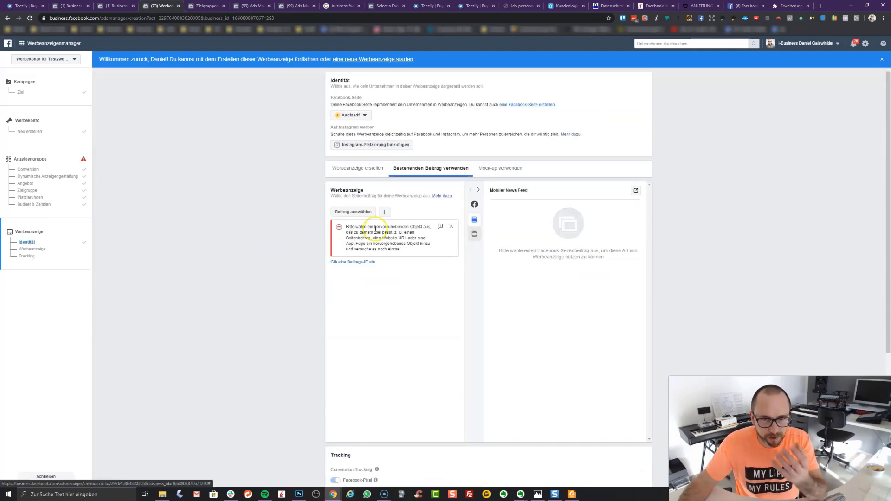
pyautogui.click(352, 212)
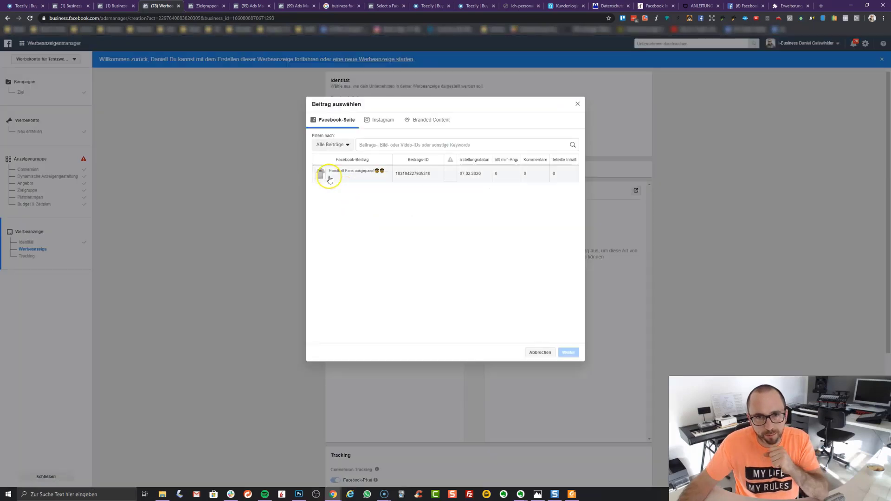
pyautogui.click(320, 173)
pyautogui.click(567, 352)
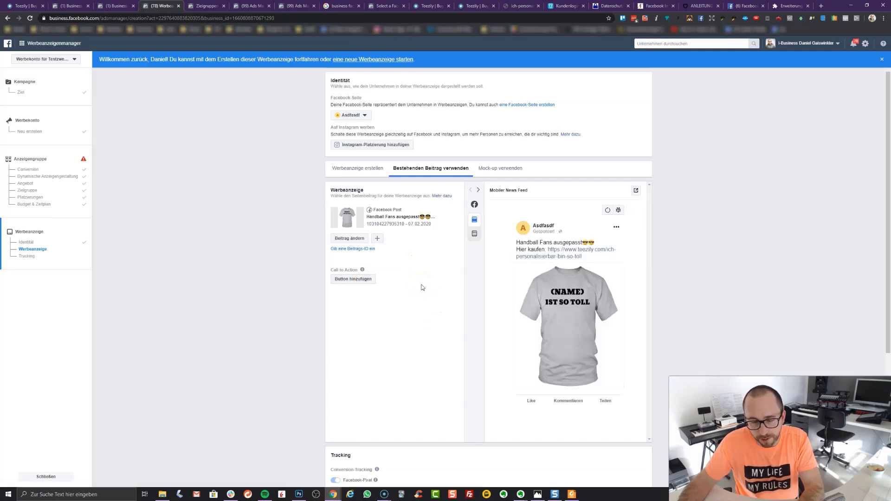
# - Build a URL parameter for the ad's tracking with campaign source {{campaign.name}}, medium {{placement}} and campaign name {{adset.name}}
pyautogui.scroll(-1, 401, 267)
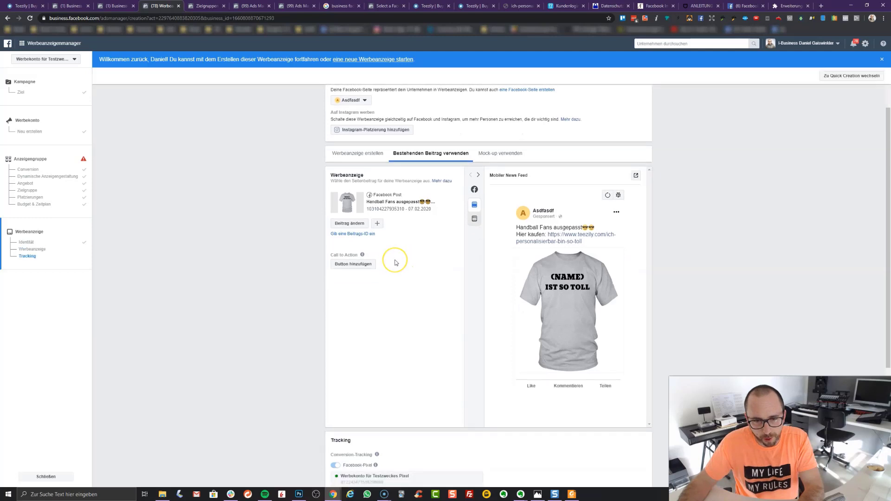
pyautogui.scroll(-3, 396, 258)
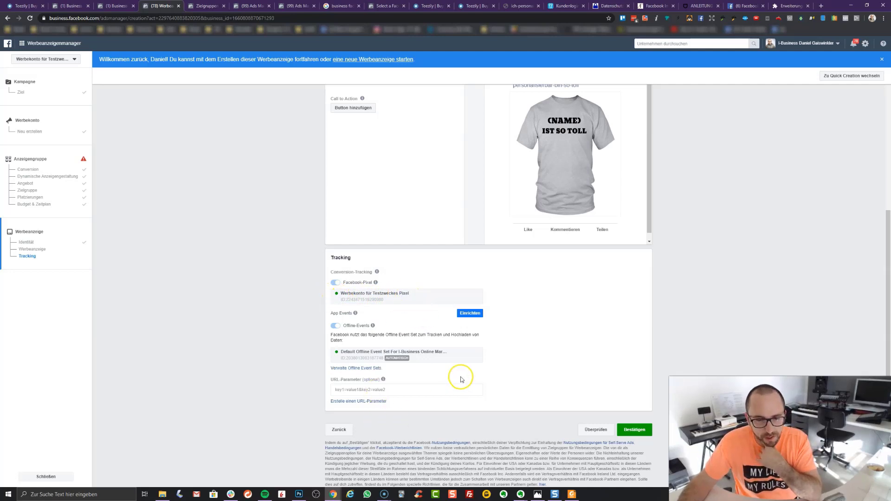
pyautogui.click(358, 391)
pyautogui.click(357, 402)
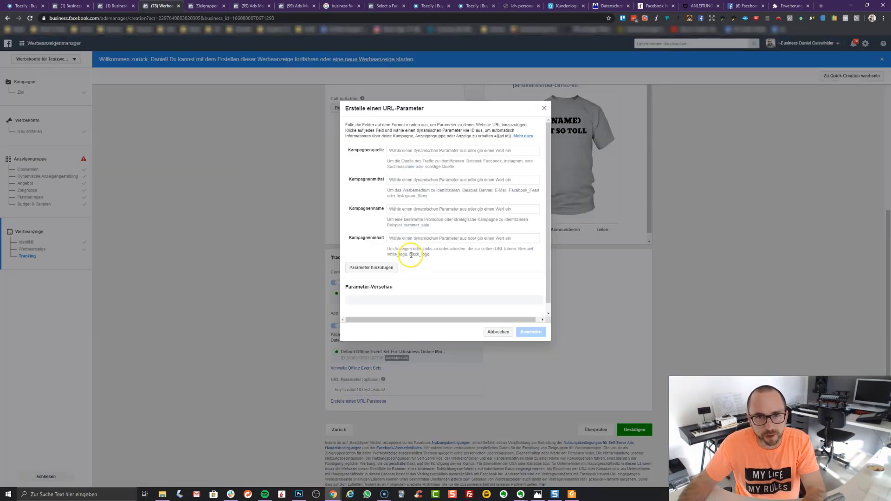
pyautogui.click(403, 151)
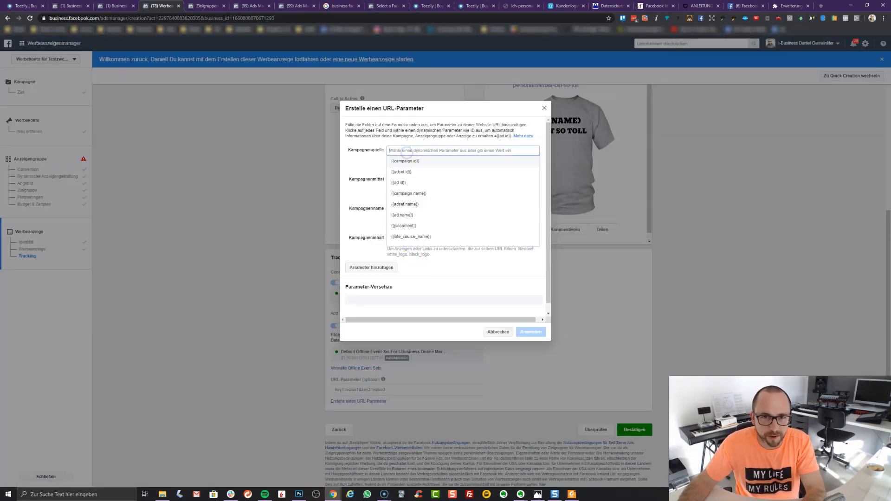
pyautogui.click(415, 193)
pyautogui.click(416, 180)
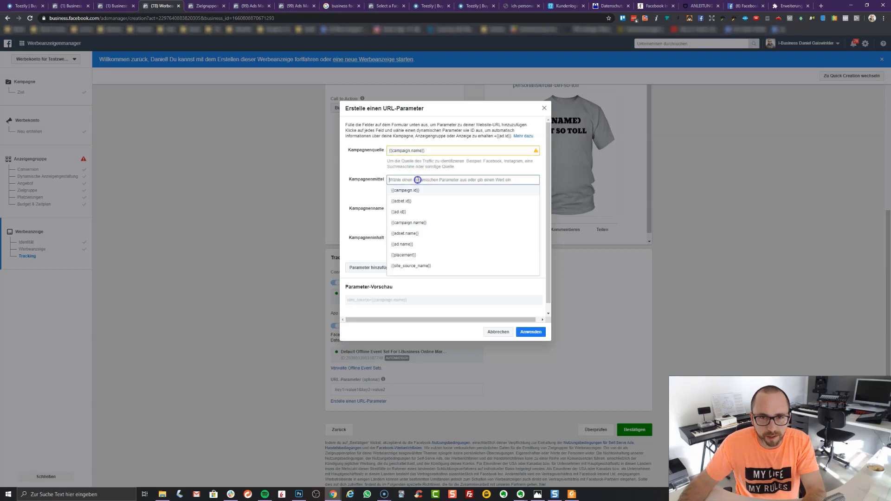
pyautogui.click(404, 255)
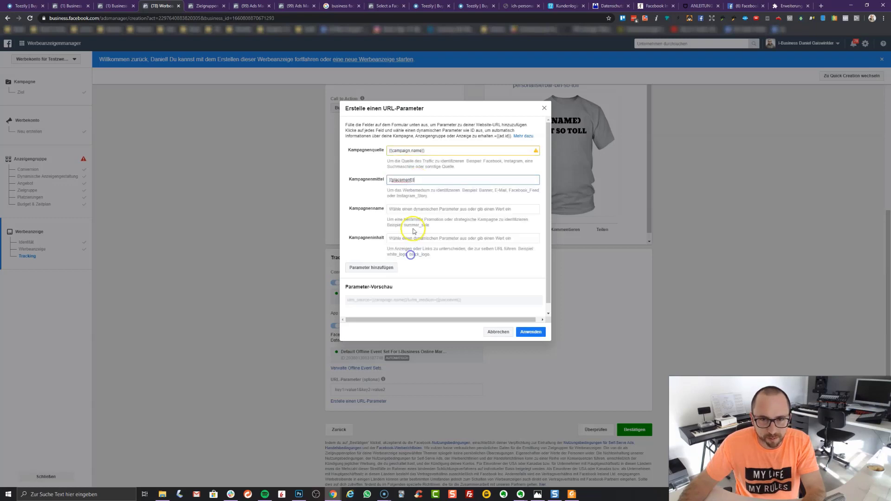
pyautogui.click(409, 209)
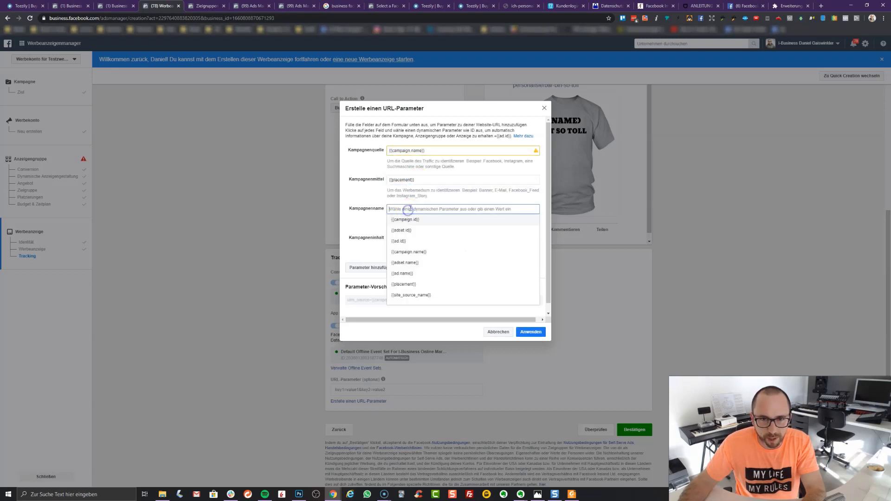
pyautogui.click(408, 263)
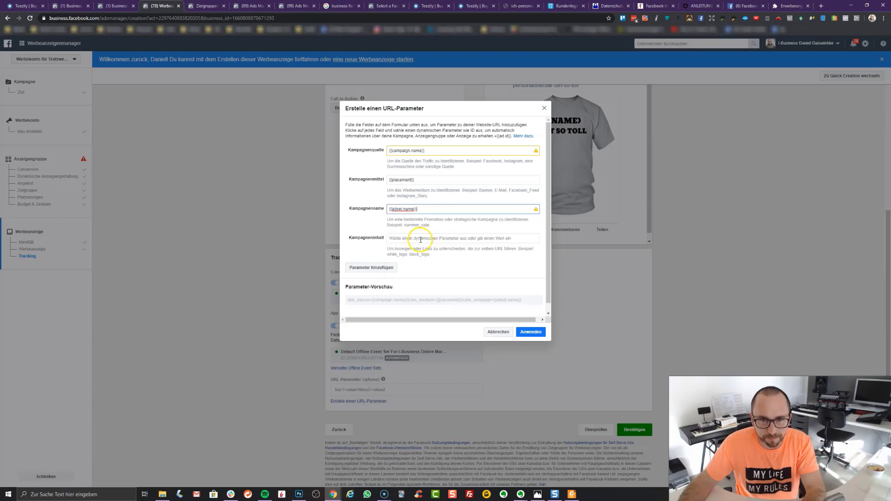
# - Change the URL parameter's campaign source to {{adset.name}} and its campaign name to {{campaign.name}}
pyautogui.click(429, 151)
pyautogui.moveTo(429, 150); pyautogui.dragTo(357, 149)
pyautogui.press('BackSpace')
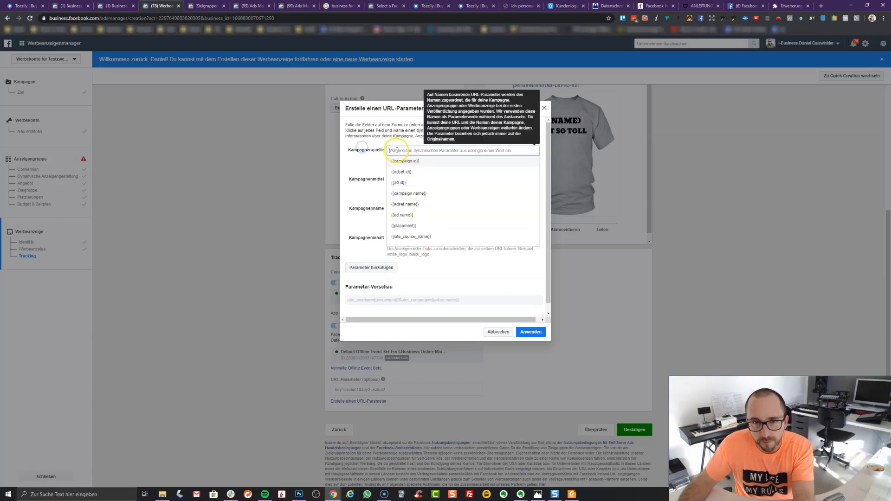
pyautogui.click(407, 205)
pyautogui.moveTo(418, 210); pyautogui.dragTo(371, 209)
pyautogui.press('BackSpace')
pyautogui.click(407, 252)
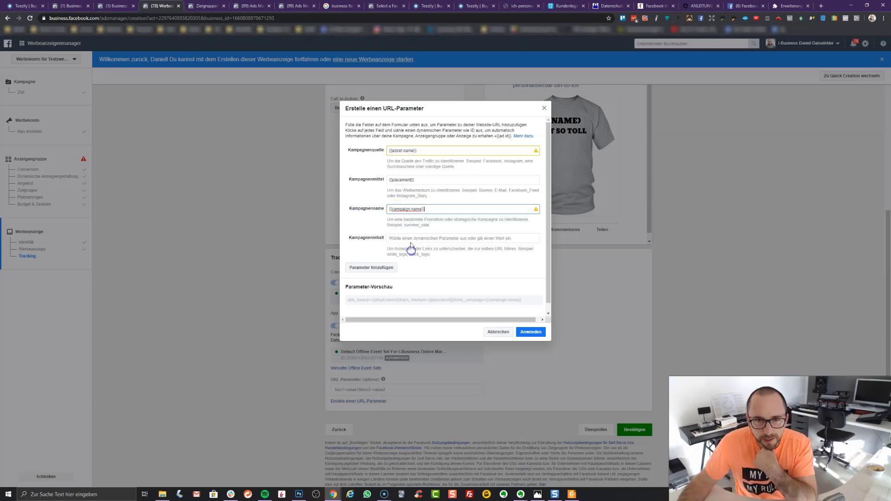
# - Set the campaign content to {{ad.id}} and apply the URL parameters to the ad
pyautogui.click(403, 239)
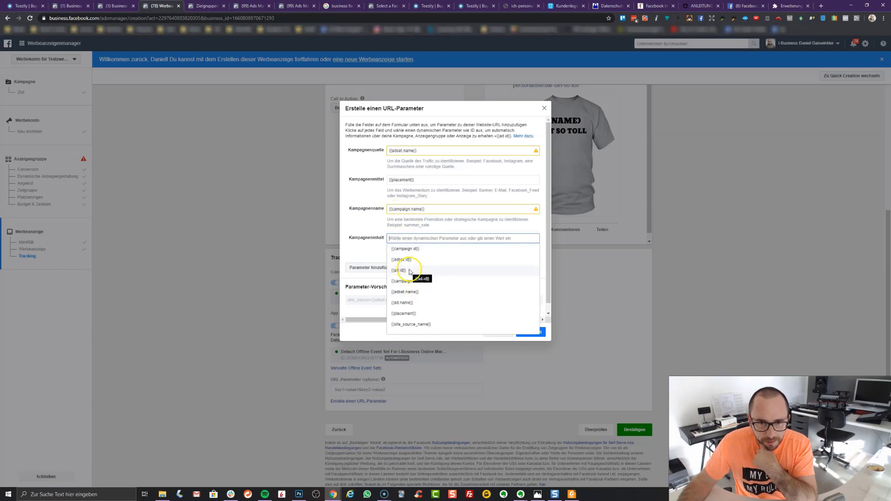
pyautogui.click(403, 269)
pyautogui.click(530, 332)
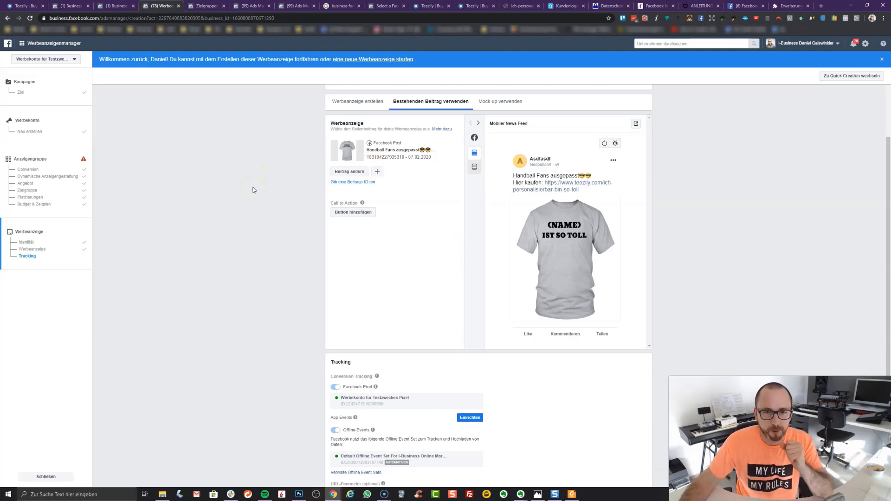
pyautogui.scroll(-3, 260, 230)
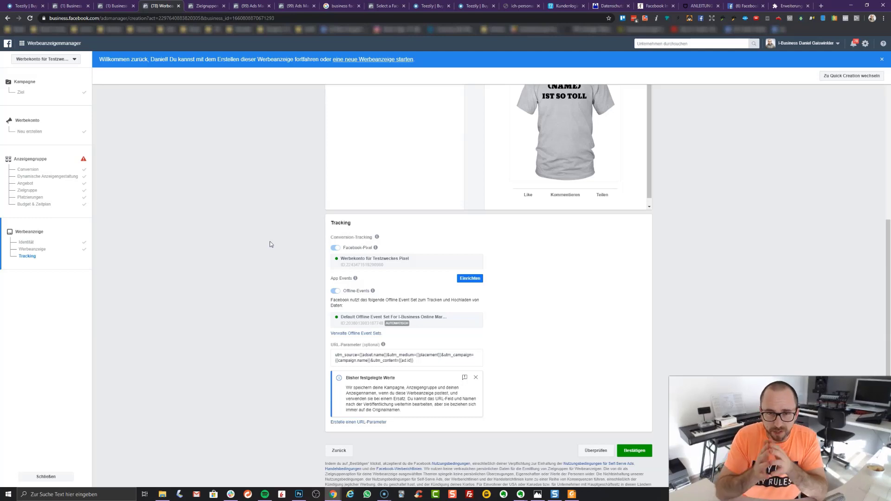
pyautogui.scroll(1, 272, 261)
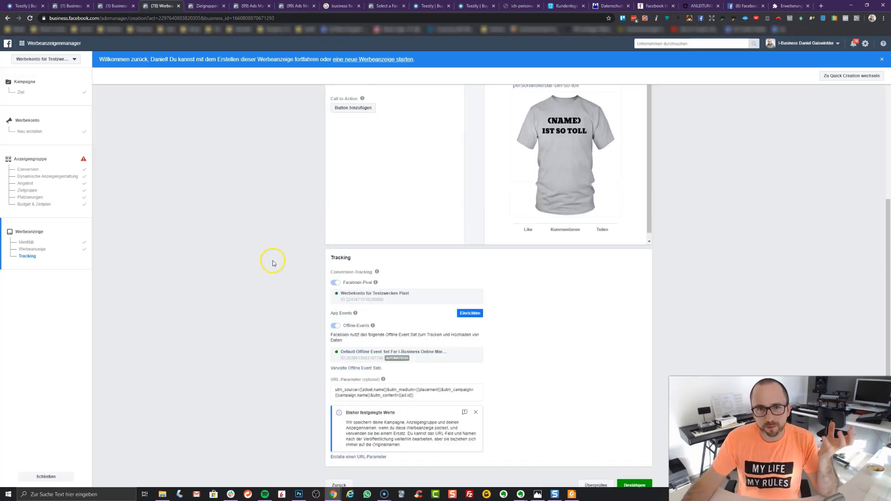
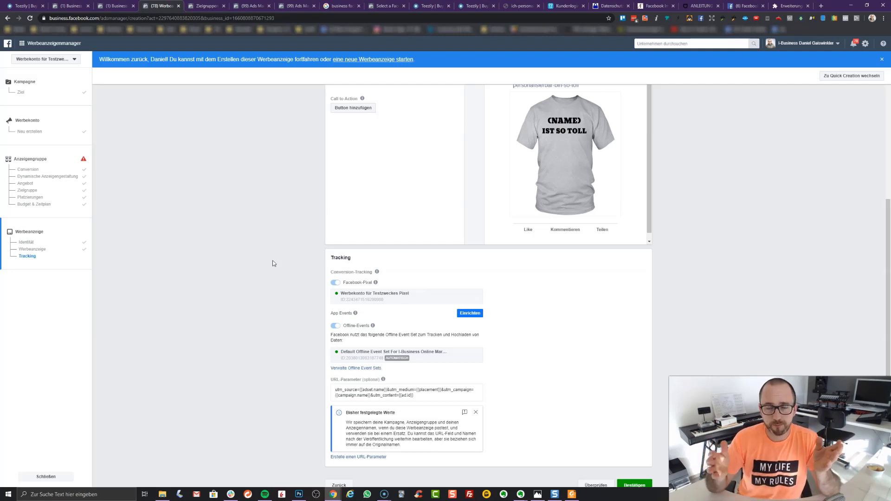
pyautogui.click(251, 214)
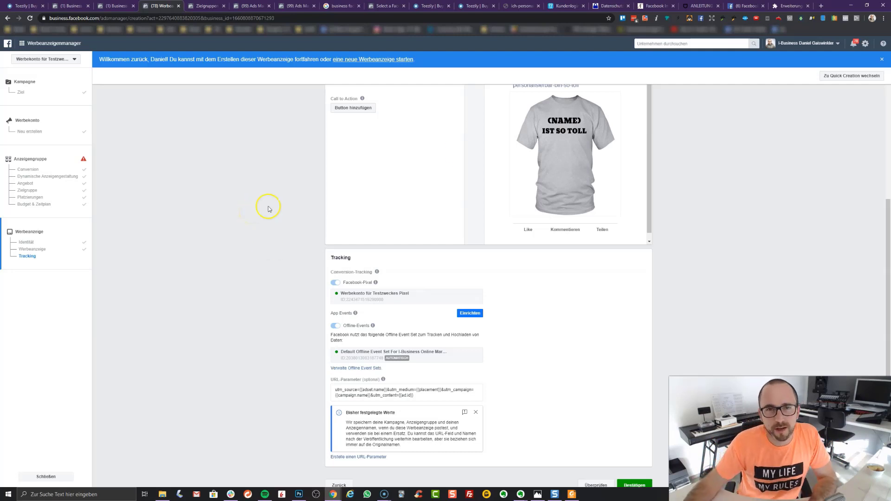
# - Check the ad's tracking and the ad group's settings for the missing required field, and dismiss the error notice
pyautogui.scroll(2, 587, 238)
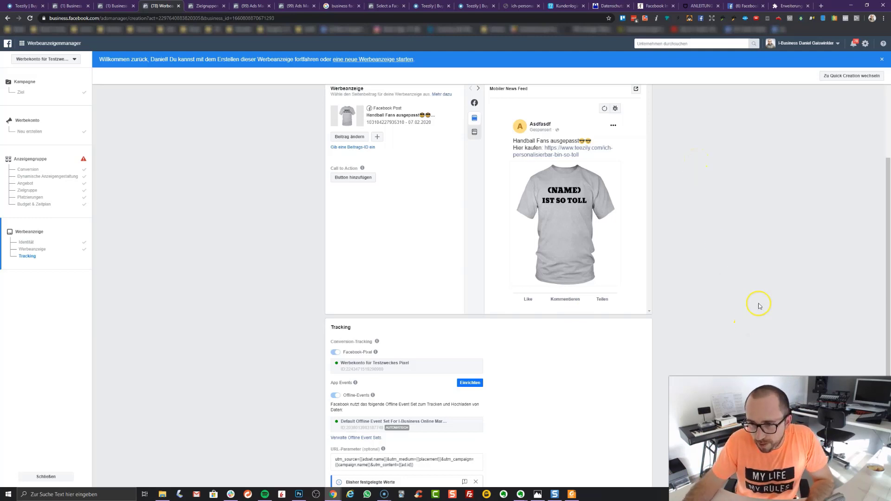
pyautogui.scroll(-3, 555, 338)
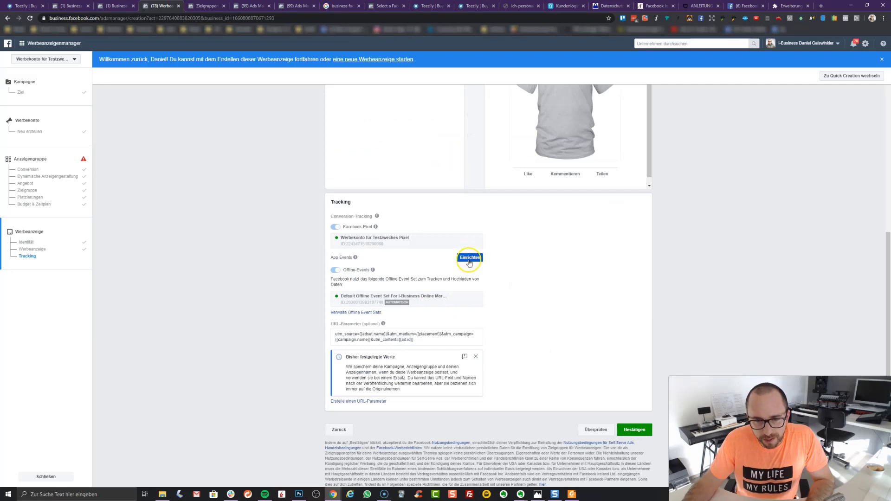
pyautogui.scroll(5, 464, 241)
pyautogui.scroll(1, 442, 234)
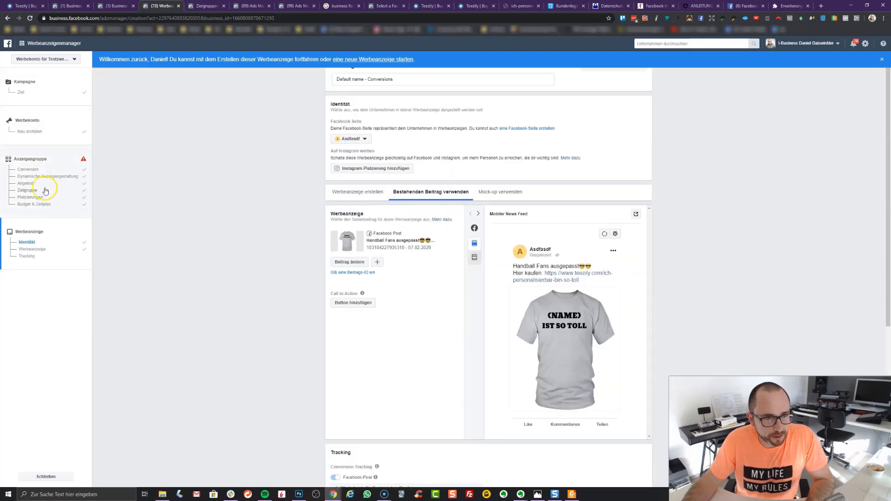
pyautogui.click(31, 206)
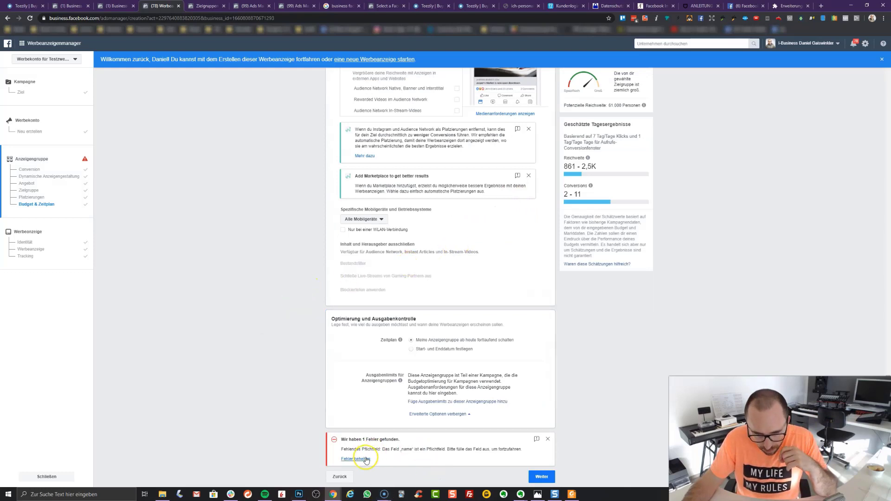
pyautogui.click(547, 438)
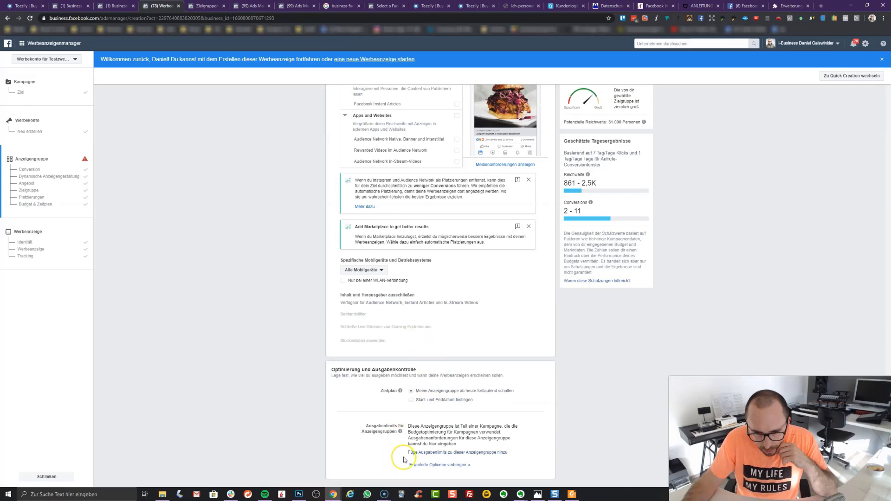
pyautogui.scroll(-1, 341, 402)
pyautogui.scroll(15, 341, 402)
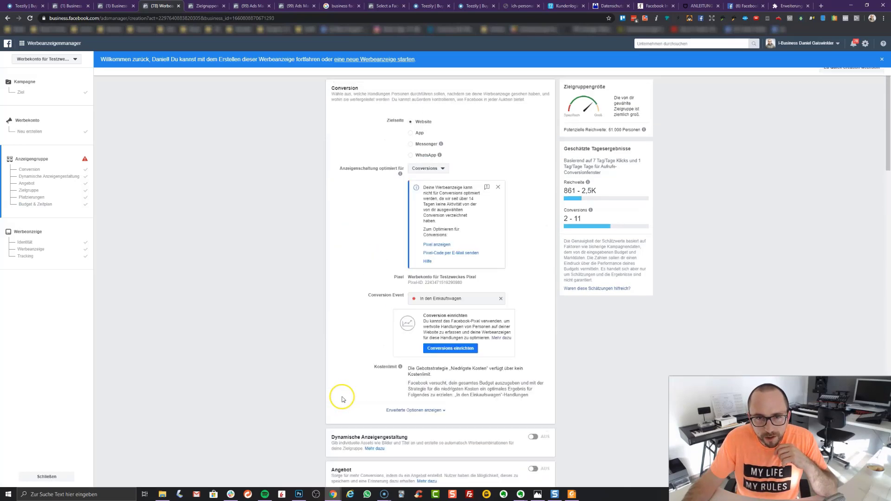
pyautogui.scroll(-15, 365, 288)
pyautogui.scroll(-10, 365, 299)
# - Expand the ad group's advanced optimisation options and add the minimum and maximum spending-limit fields
pyautogui.click(465, 450)
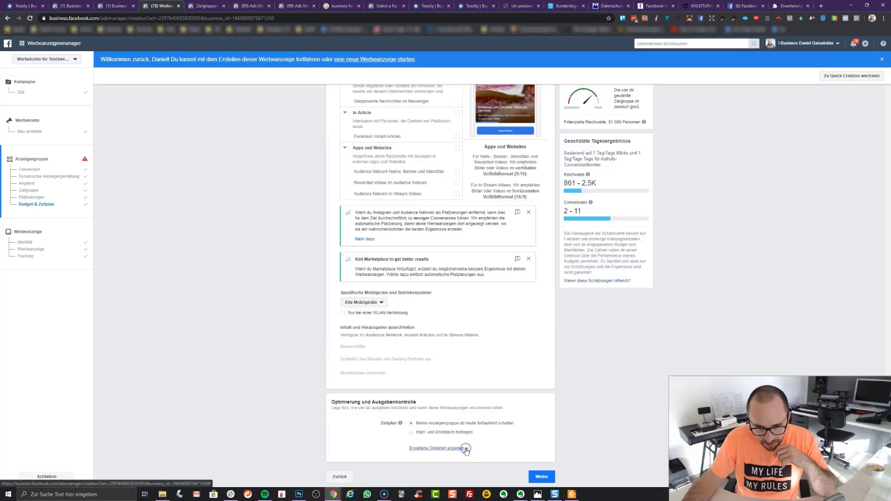
pyautogui.click(459, 448)
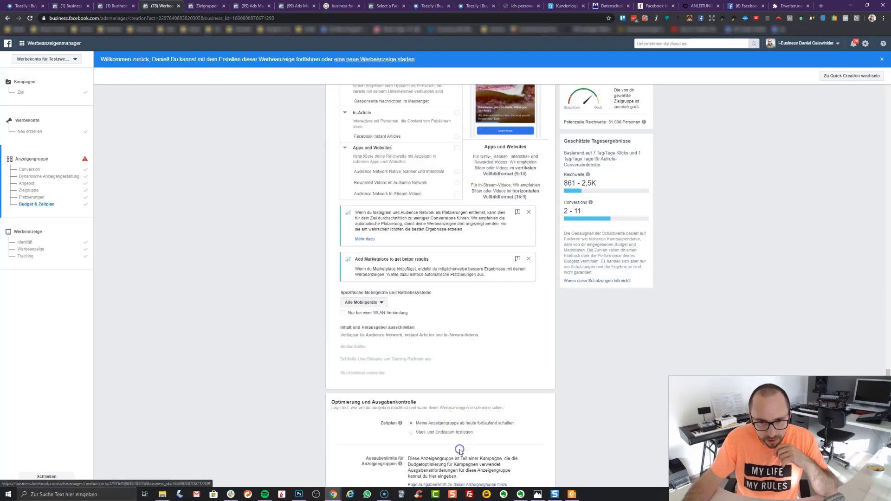
pyautogui.scroll(-1, 468, 389)
pyautogui.click(474, 438)
pyautogui.scroll(-1, 404, 329)
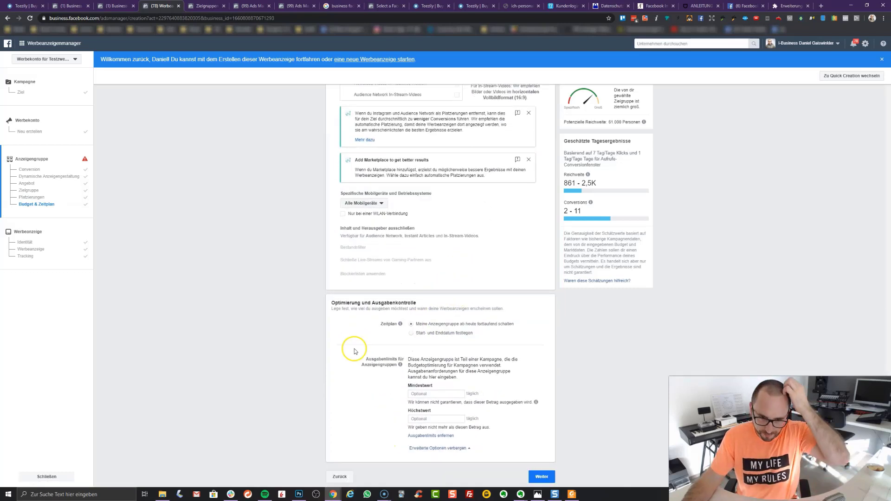
# - Review the ad group's placements and conversion settings, the campaign objective and budget, and the ad's tracking
pyautogui.scroll(10, 388, 288)
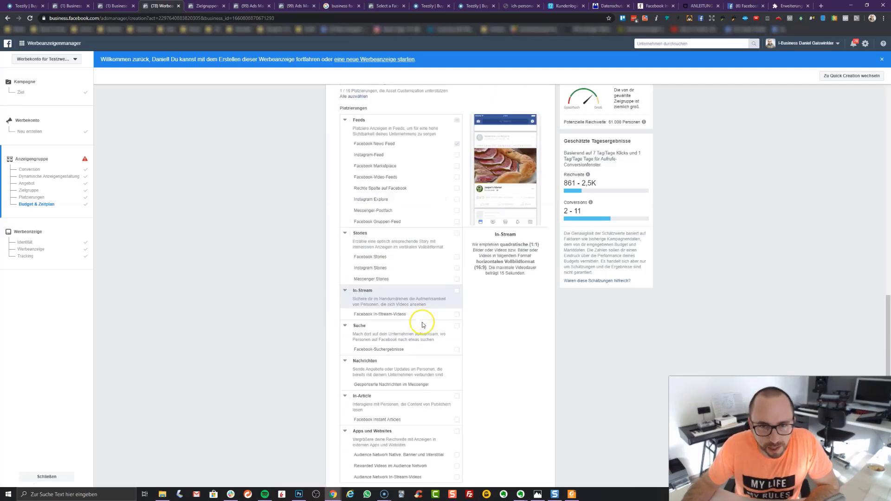
pyautogui.scroll(15, 422, 323)
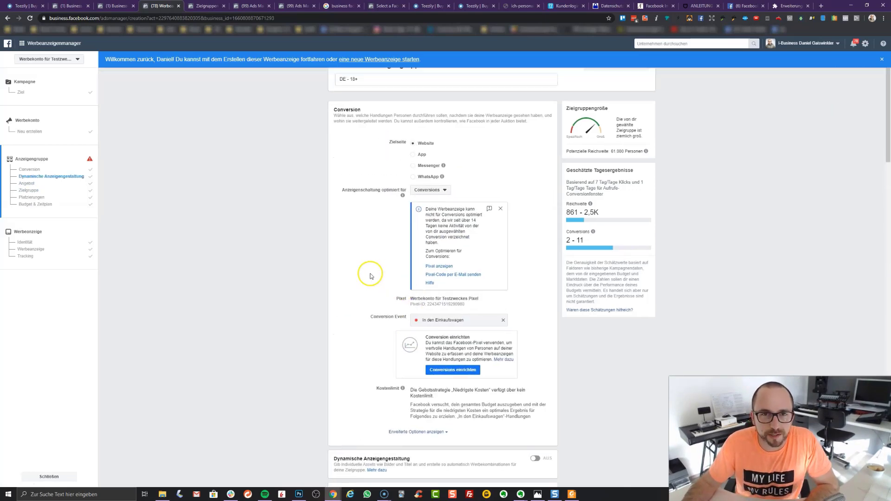
pyautogui.click(54, 93)
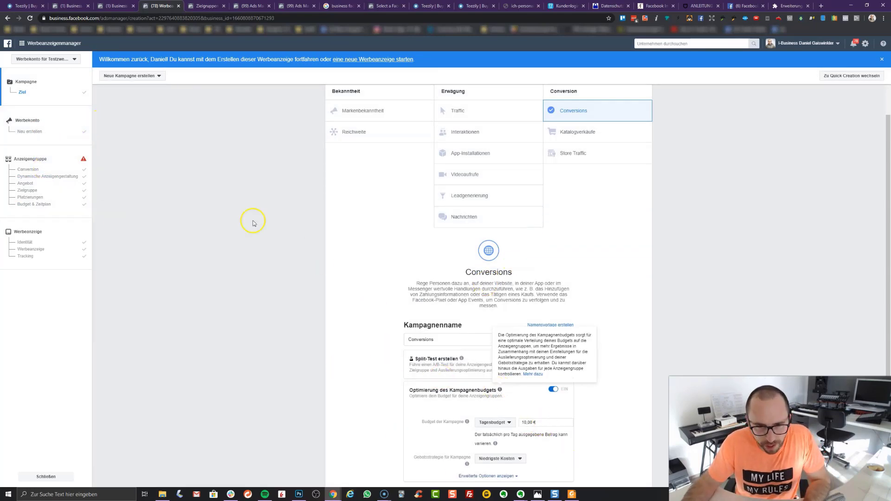
pyautogui.click(49, 250)
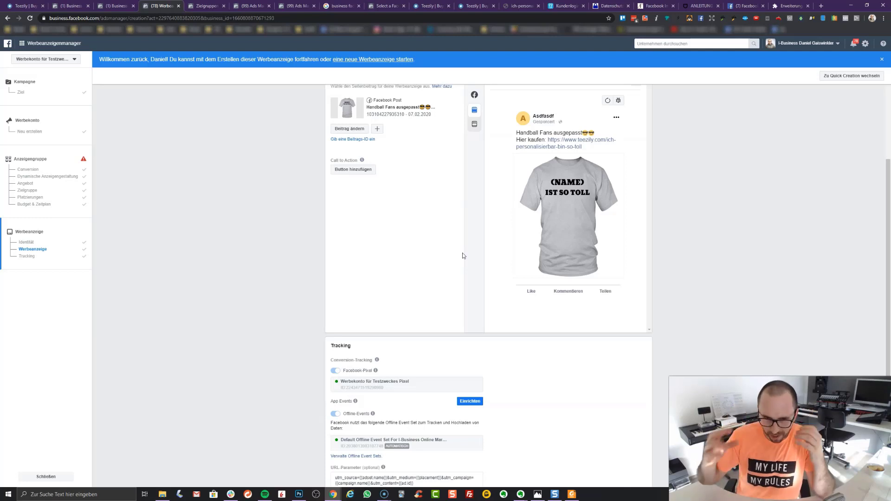
pyautogui.scroll(-3, 451, 246)
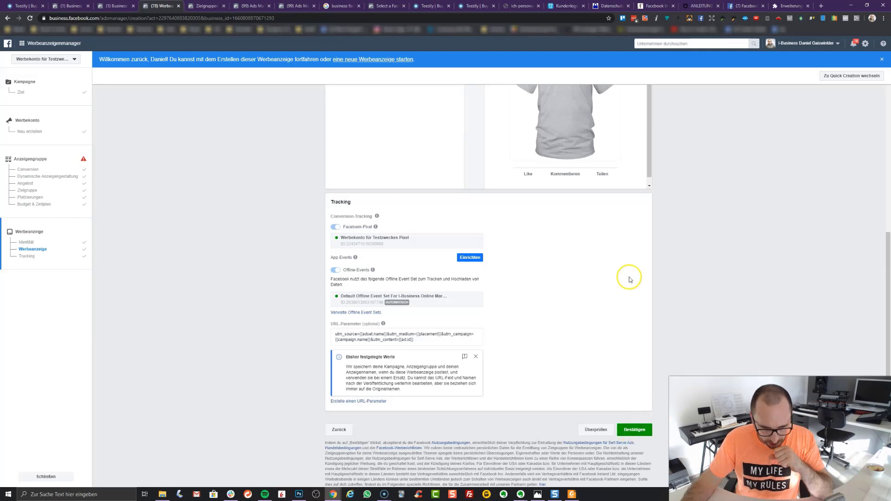
# - Switch to Quick Creation and define a campaign named "sadfasdfsdaf" with the Conversions objective and a 10 € daily budget
pyautogui.click(854, 77)
pyautogui.click(493, 202)
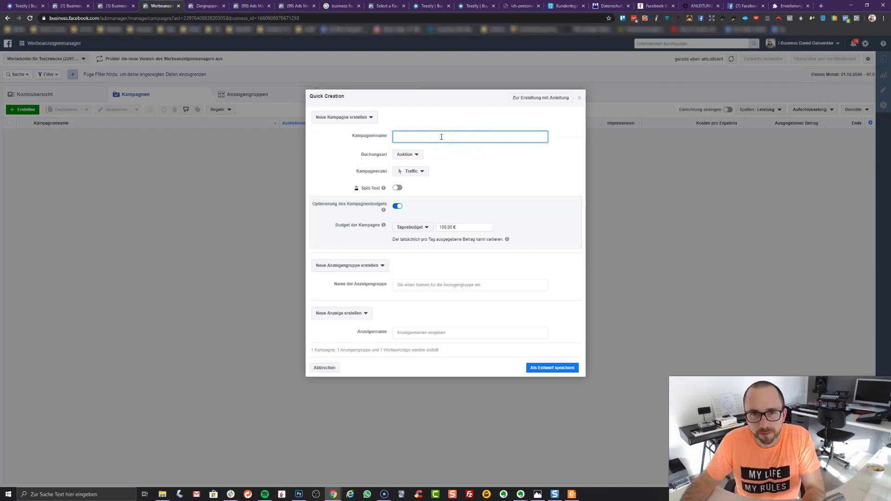
pyautogui.write('sadfasdfsdaf')
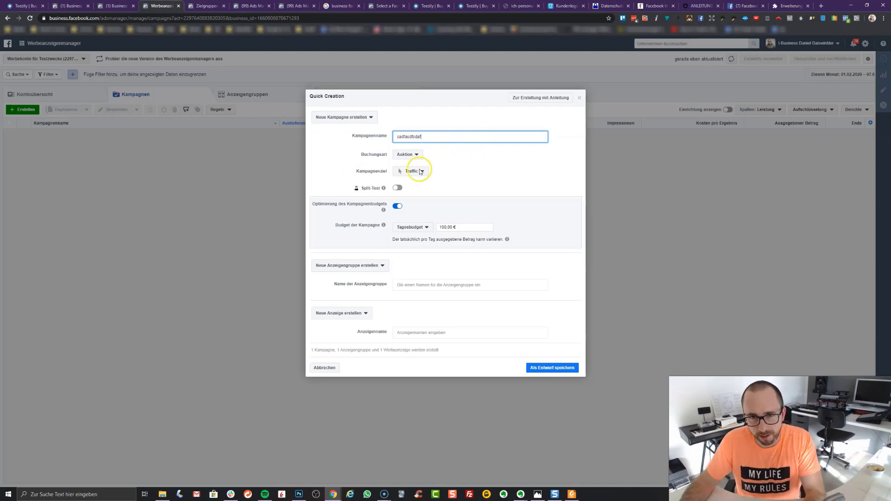
pyautogui.click(411, 170)
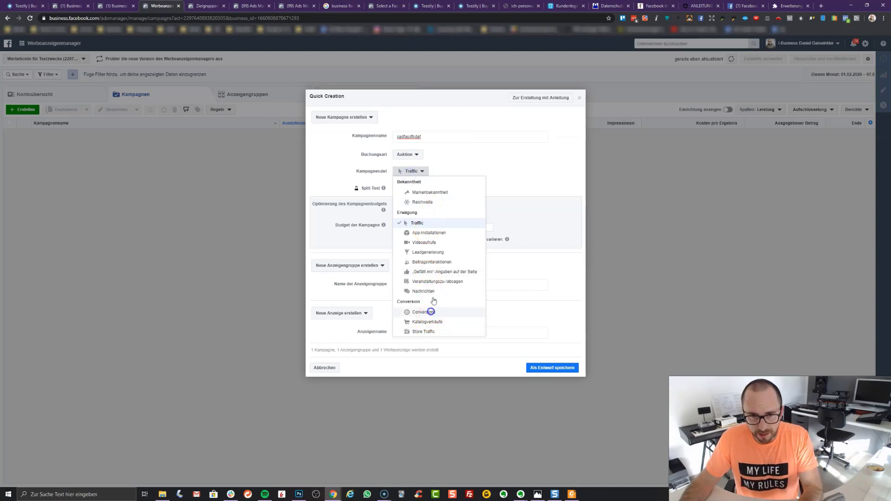
pyautogui.click(420, 312)
pyautogui.write('10')
pyautogui.click(476, 180)
# - Name the new ad group "asdfasdf" and the ad "asdfs", and save the campaign as a draft
pyautogui.click(420, 284)
pyautogui.write('asdfasdf')
pyautogui.click(419, 333)
pyautogui.write('a')
pyautogui.click(541, 369)
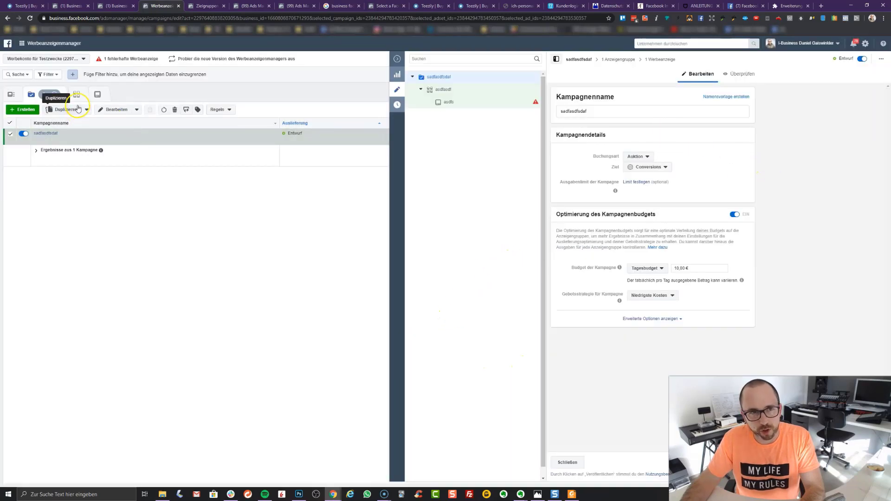
# - Open the draft's ad group and choose "In den Einkaufswagen" as its conversion event
pyautogui.click(73, 93)
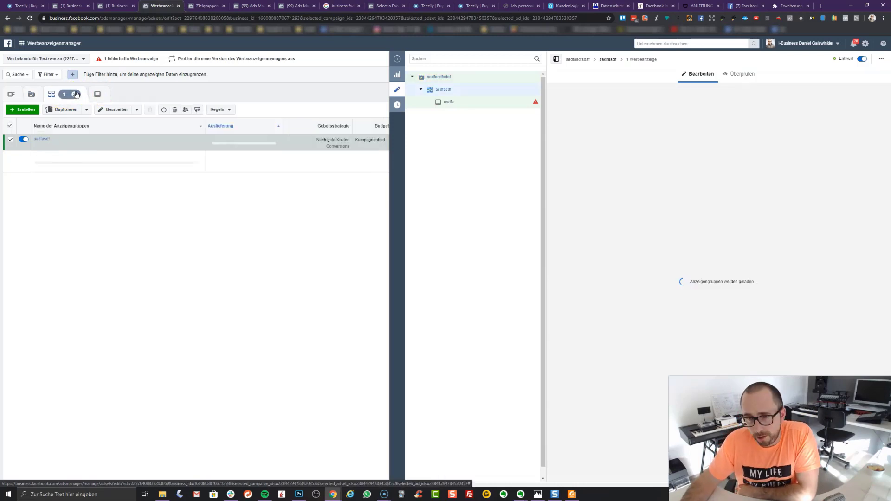
pyautogui.click(690, 258)
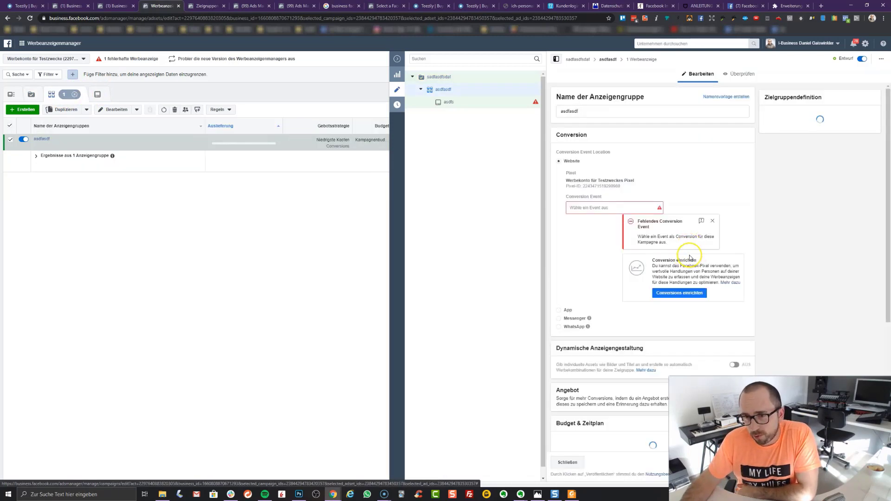
pyautogui.click(614, 208)
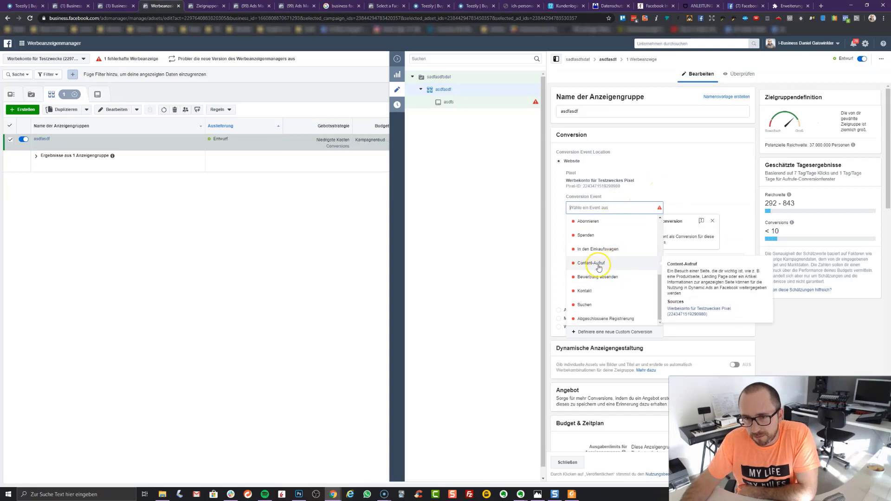
pyautogui.click(600, 246)
# - Add the interest "Handball" to the ad group's detailed targeting
pyautogui.scroll(-10, 722, 223)
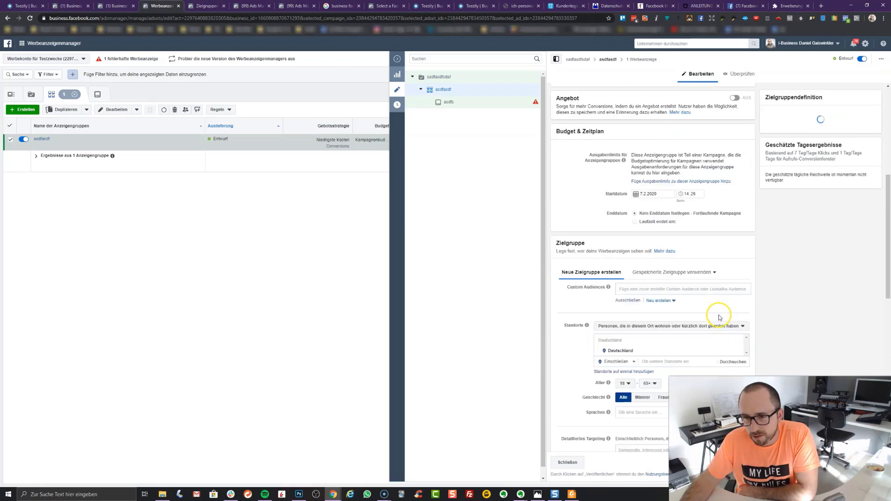
pyautogui.scroll(-2, 706, 243)
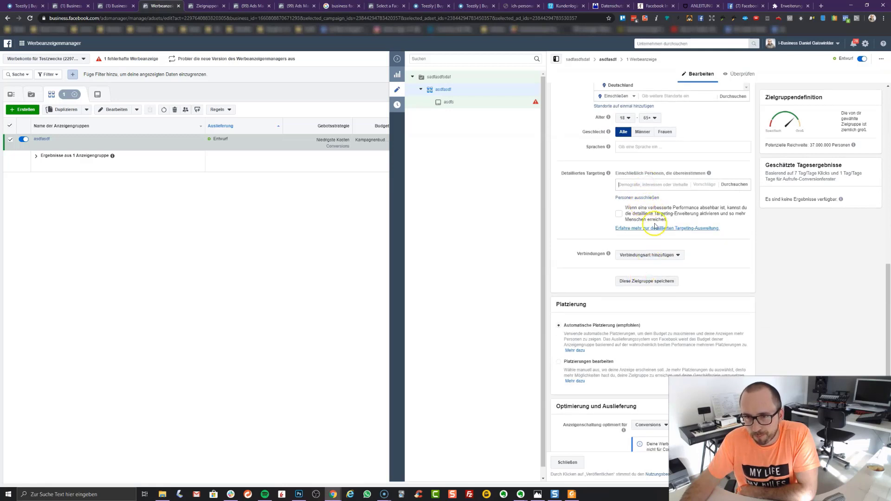
pyautogui.write('Handball')
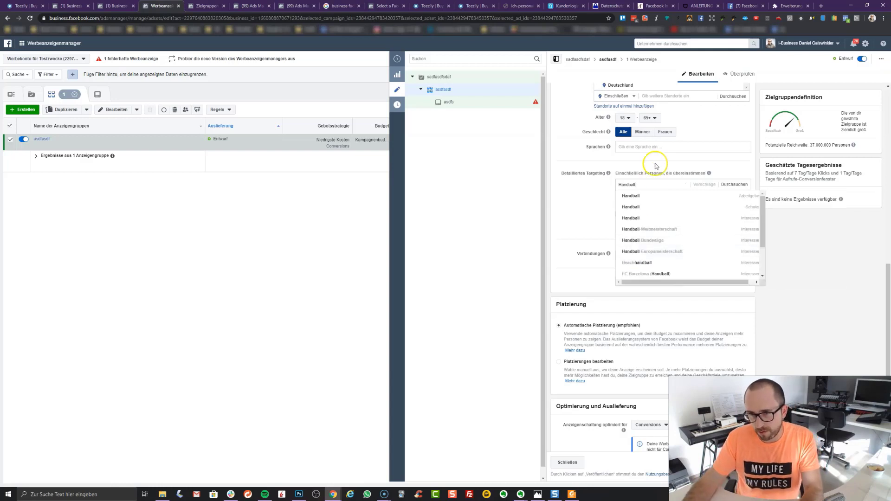
pyautogui.click(655, 218)
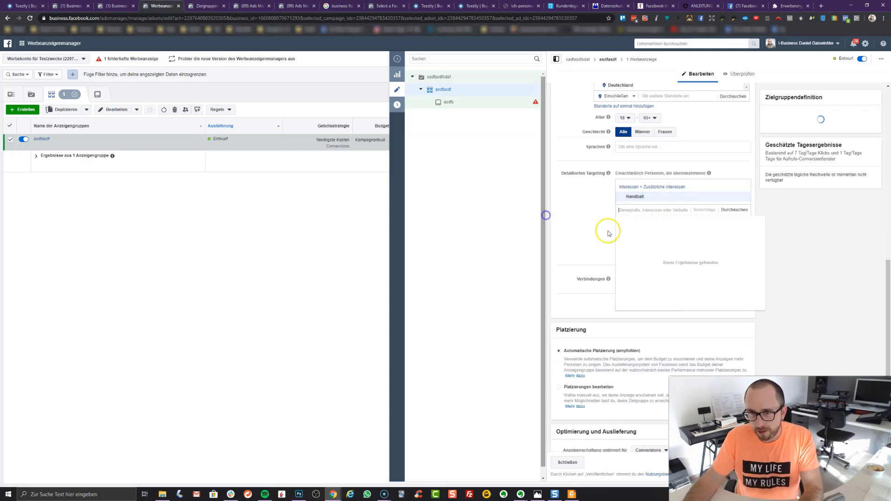
# - Narrow the detailed targeting to people who must also match the interest "Bier"
pyautogui.click(694, 223)
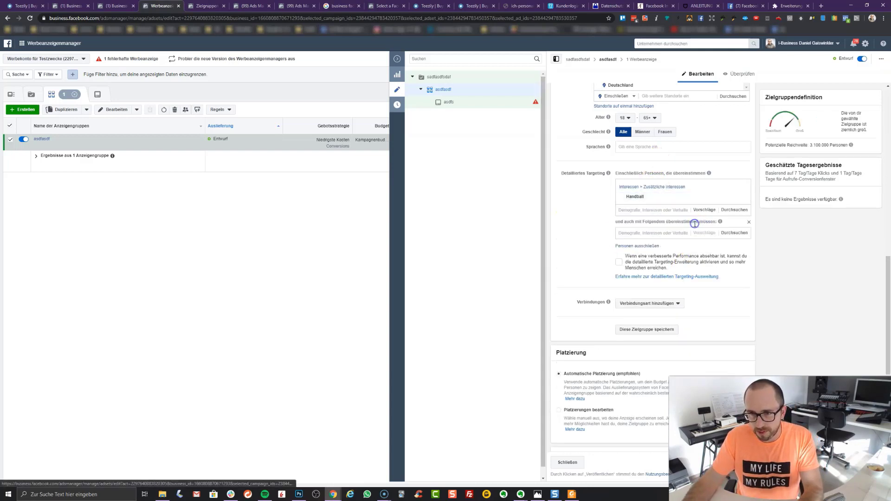
pyautogui.write('Bier')
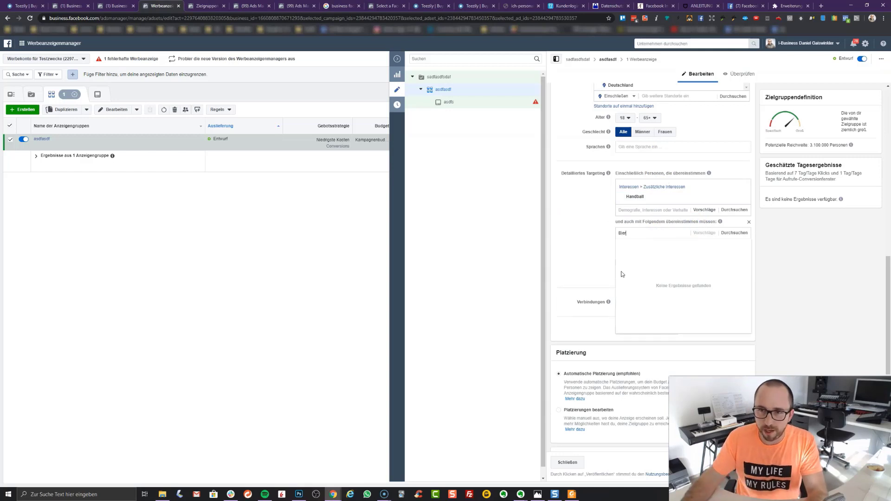
pyautogui.click(628, 244)
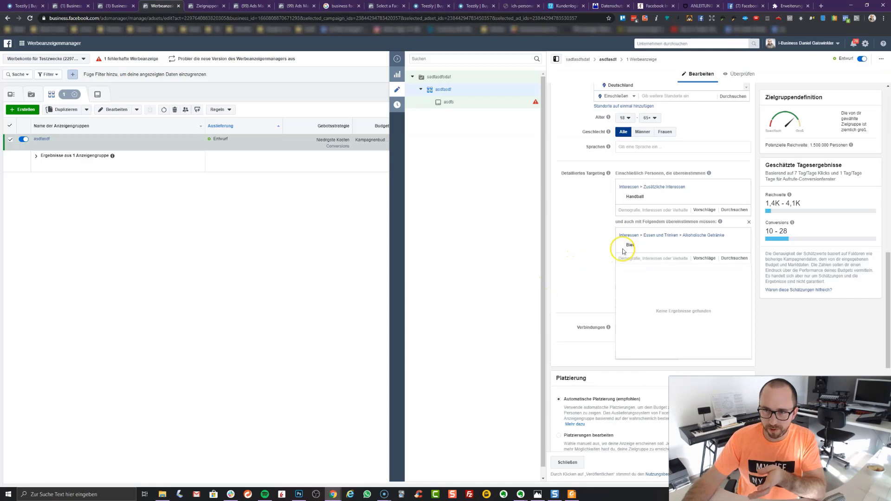
pyautogui.click(594, 256)
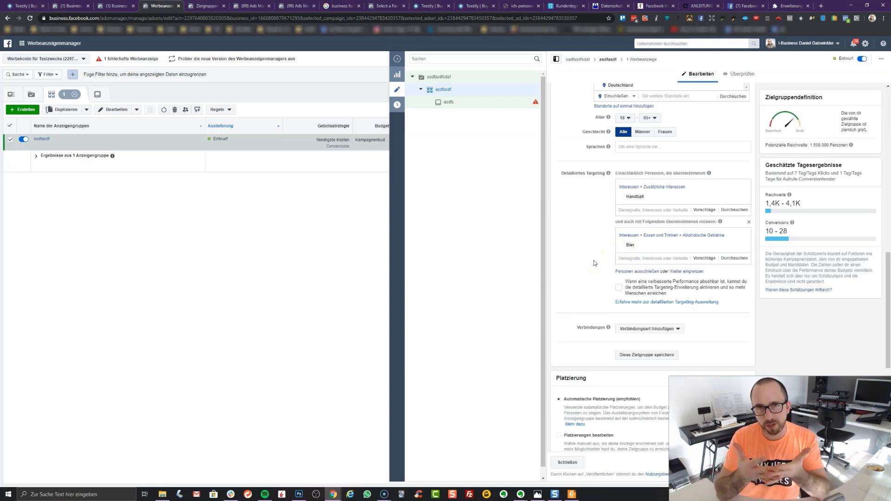
pyautogui.click(573, 279)
# - Switch the ad group's placement from automatic to manually edited placements and review the remaining delivery options
pyautogui.scroll(-5, 574, 293)
pyautogui.click(558, 226)
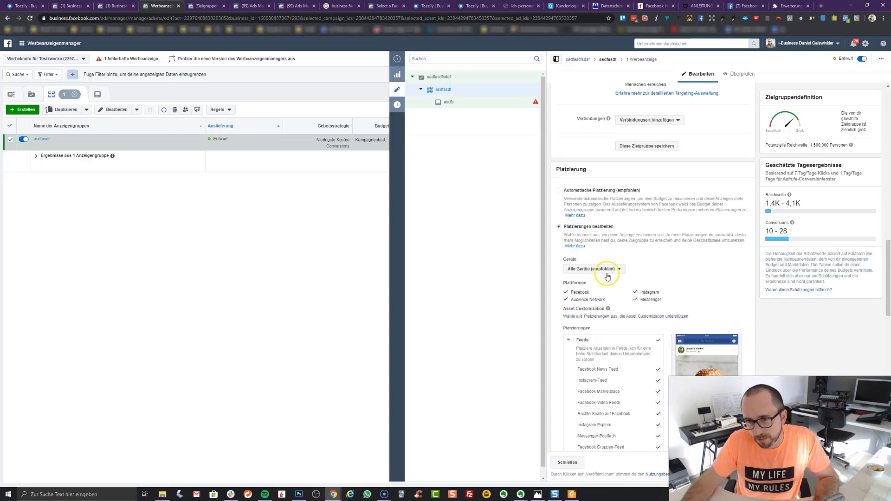
pyautogui.scroll(-8, 677, 265)
pyautogui.scroll(-6, 706, 373)
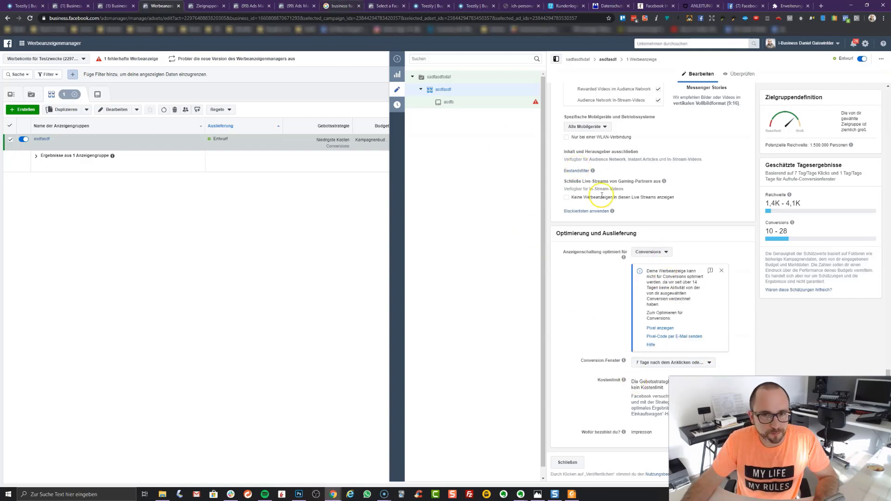
# - View the draft ad's identity and format settings, and close the editing pane
pyautogui.click(105, 96)
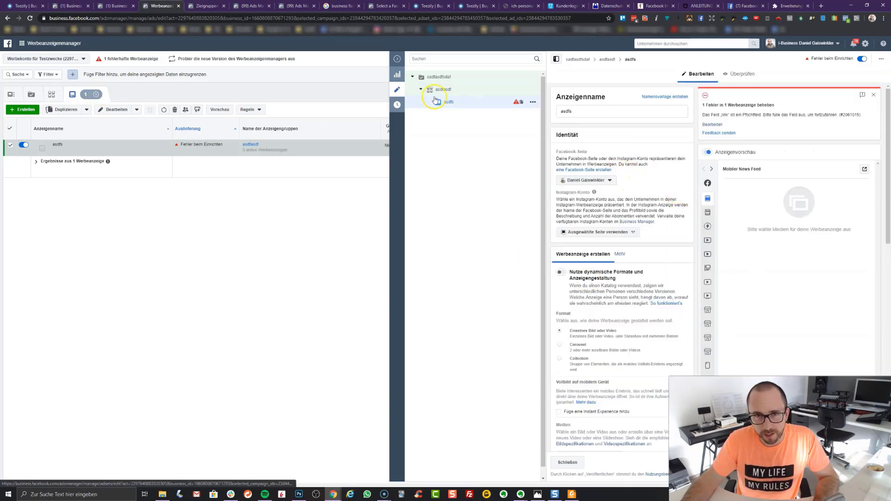
pyautogui.click(313, 270)
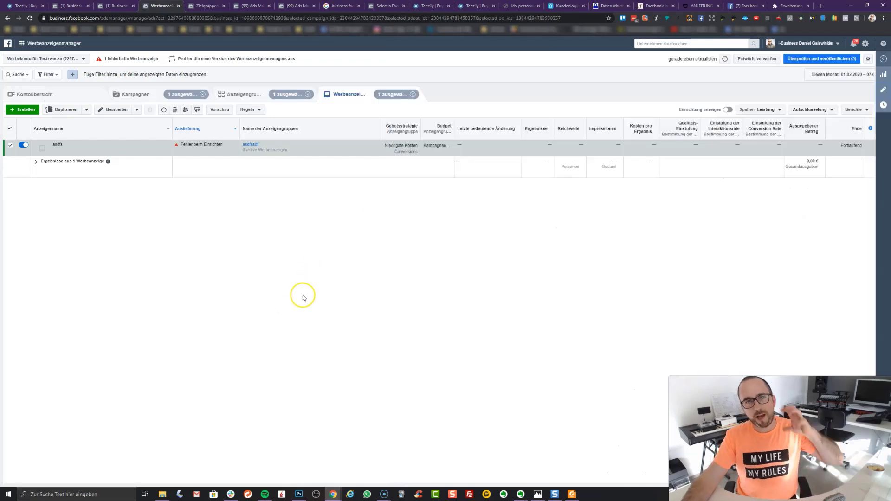